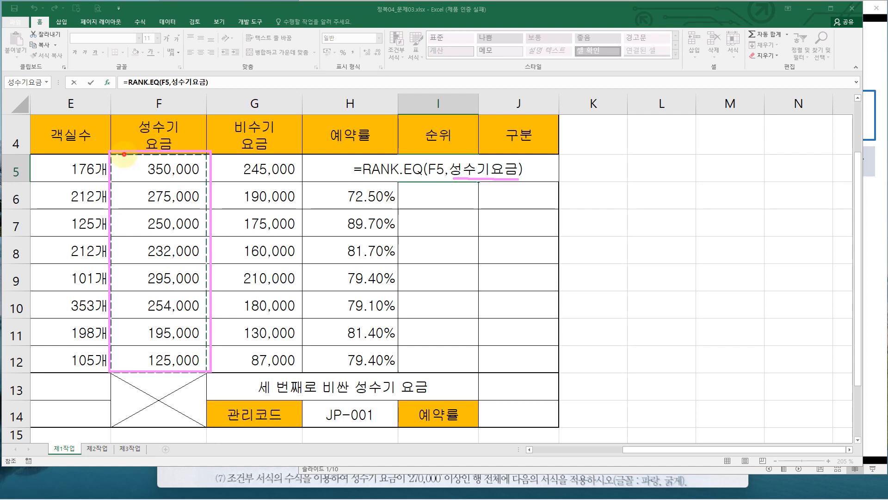
Complete the RANK.EQ formula in I5 through its function arguments, ranking F5 within 성수기요금 with Order left blank
mouse_move(124, 153)
left_mouse_down()
mouse_move(58, 99)
mouse_move(74, 82)
left_mouse_up()
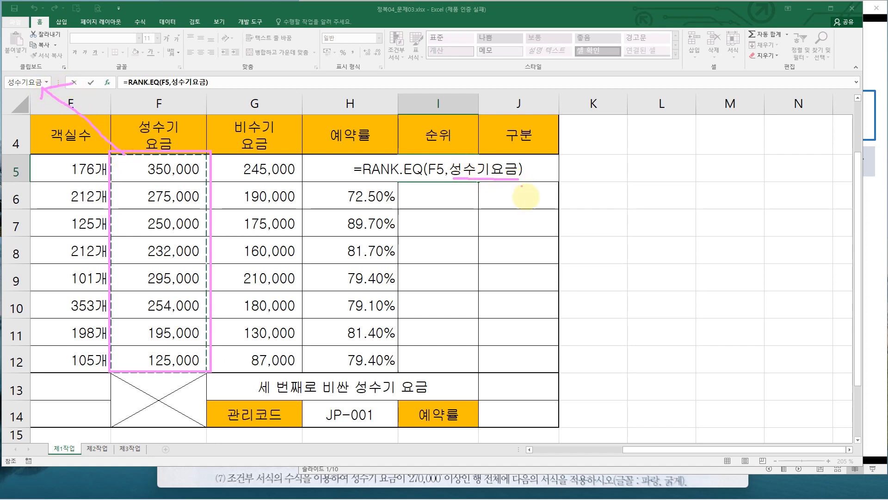
key("ctrl+a")
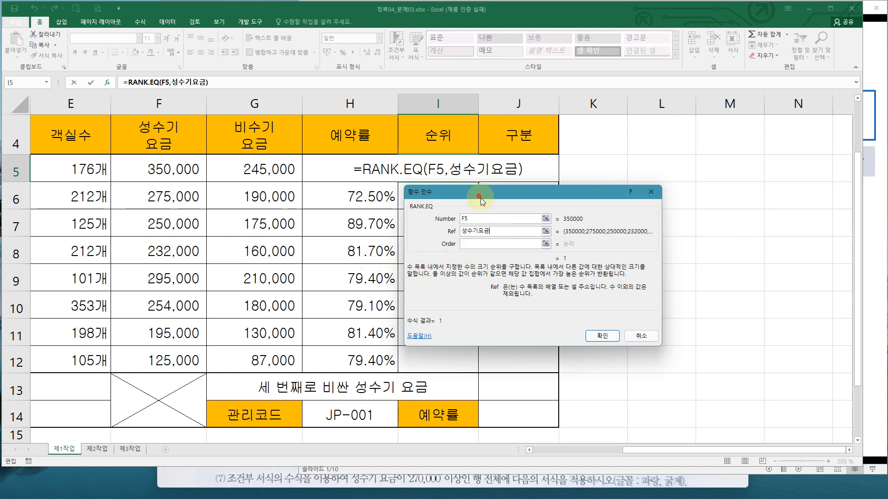
left_click_drag(481, 198, 268, 190)
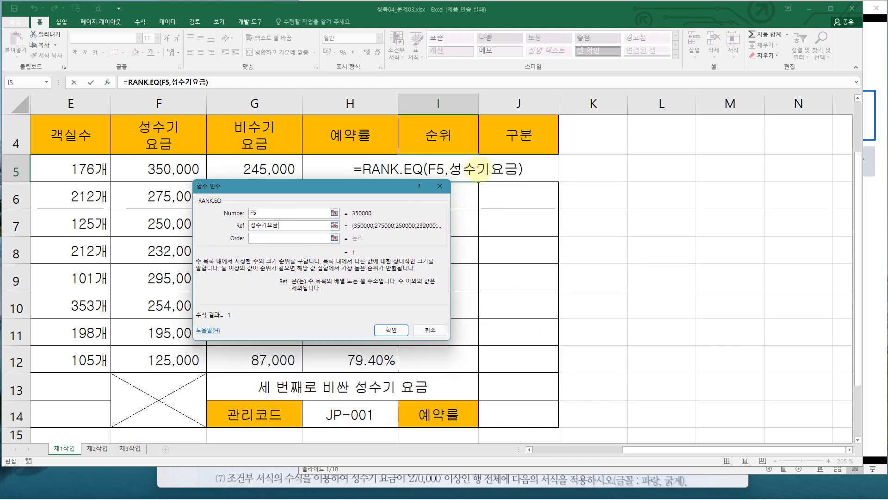
mouse_move(473, 177)
left_mouse_down()
mouse_move(485, 189)
mouse_move(491, 329)
mouse_move(480, 393)
mouse_move(507, 377)
left_mouse_up()
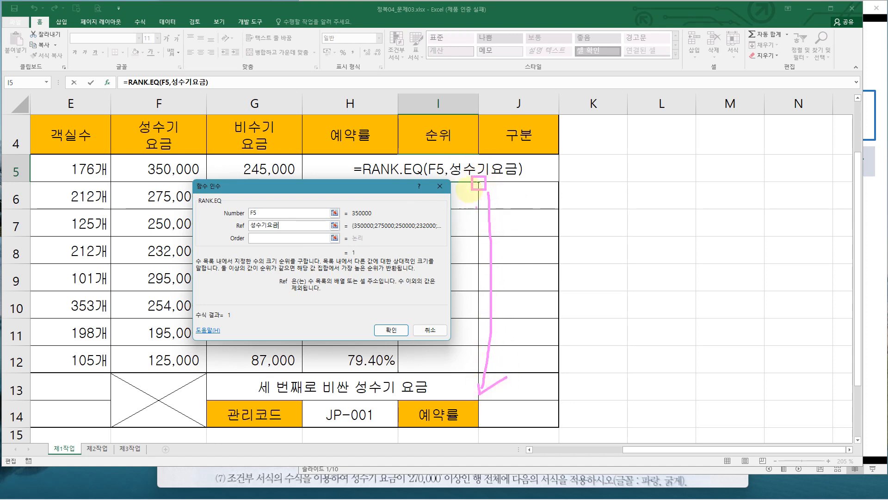
mouse_move(448, 153)
left_mouse_down()
mouse_move(481, 174)
mouse_move(521, 176)
left_mouse_up()
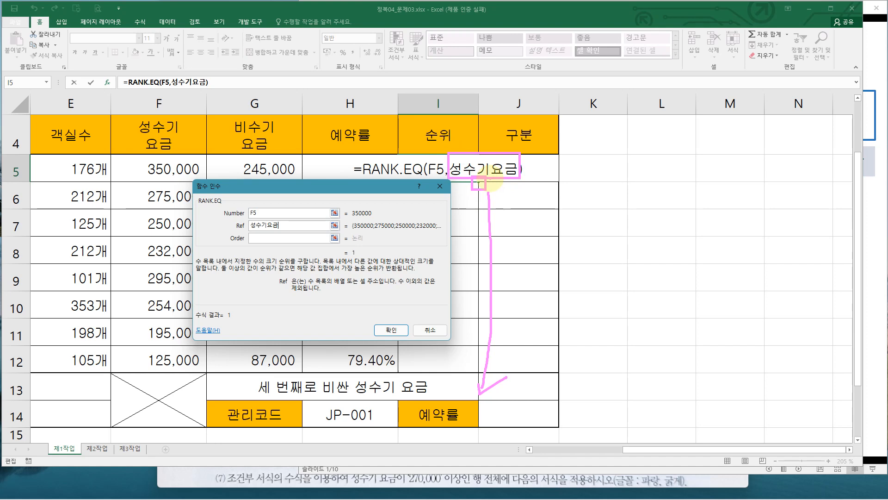
key("Escape")
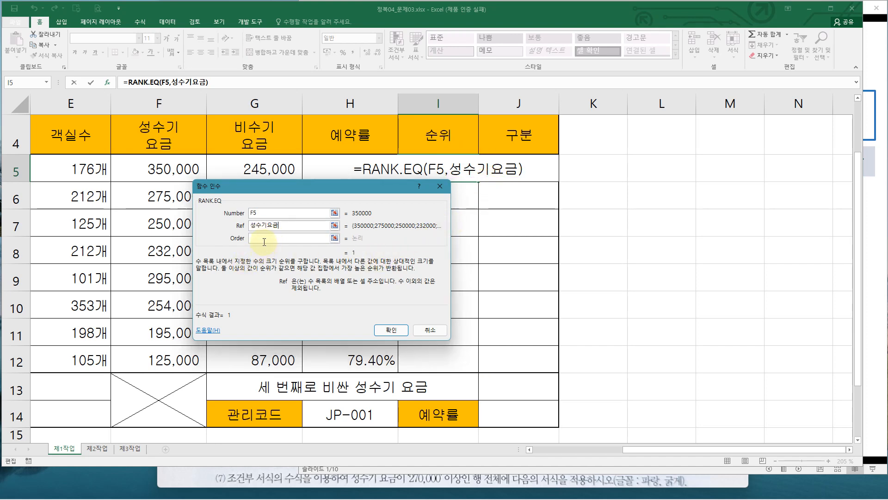
left_click(263, 239)
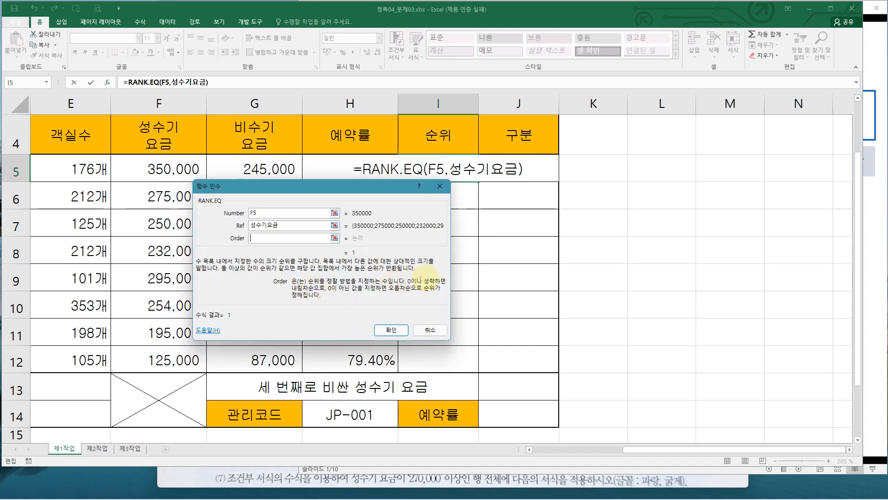
mouse_move(430, 280)
left_mouse_down()
mouse_move(402, 283)
mouse_move(432, 278)
left_mouse_up()
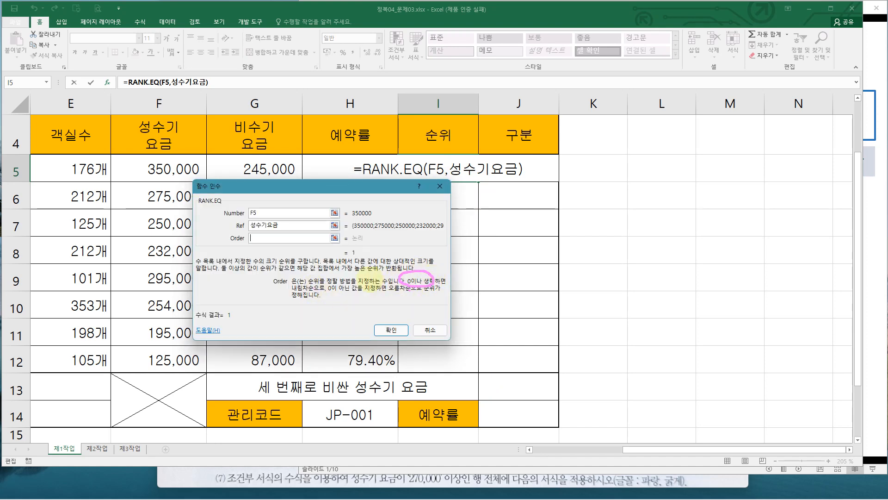
key("Escape")
left_click(301, 241)
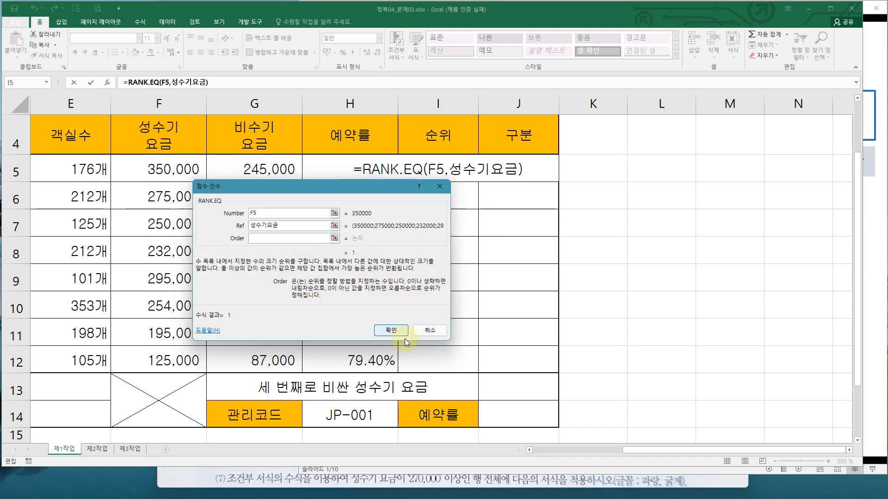
left_click(391, 330)
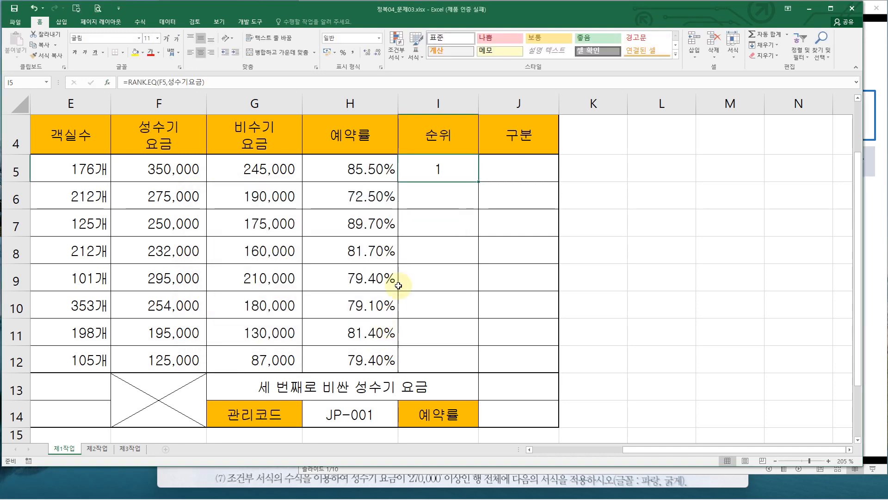
Append &"위" to the rank formula in I5 and enter it
double_click(455, 168)
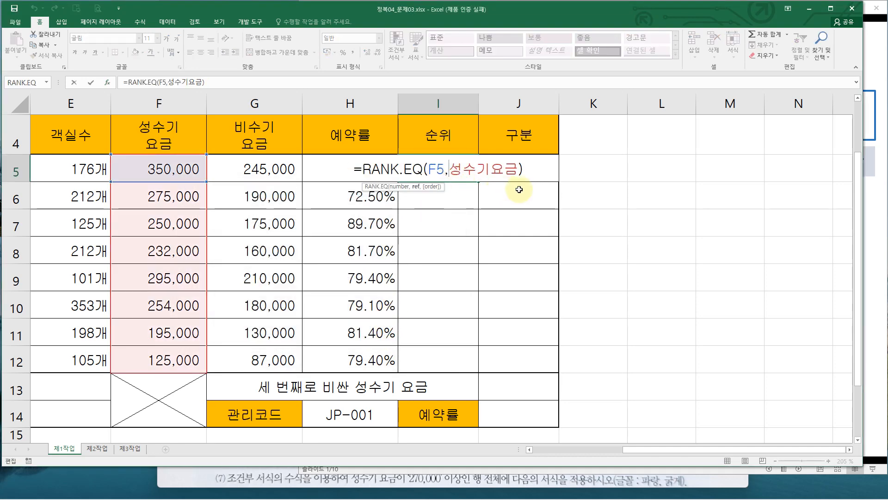
left_click(530, 168)
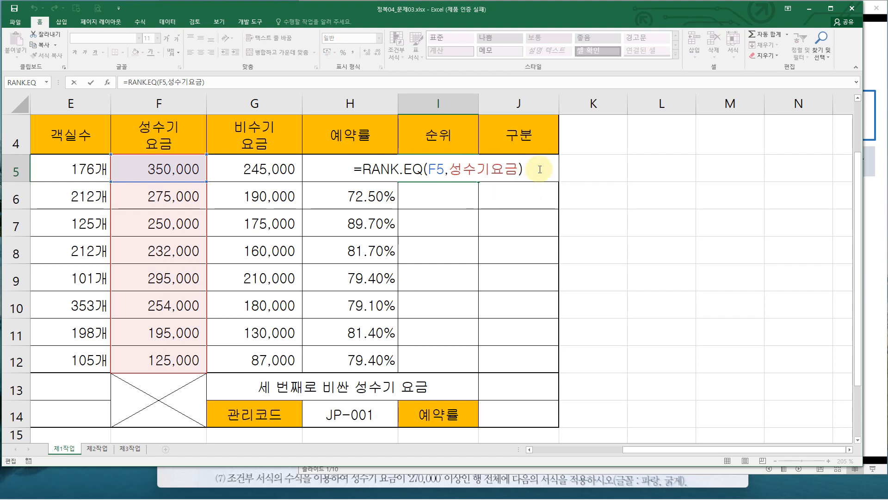
type("&")
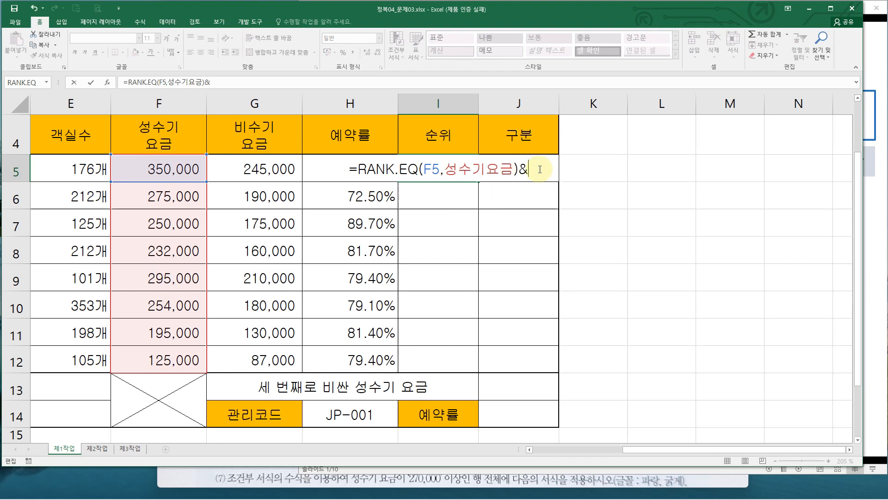
type("\"dnl")
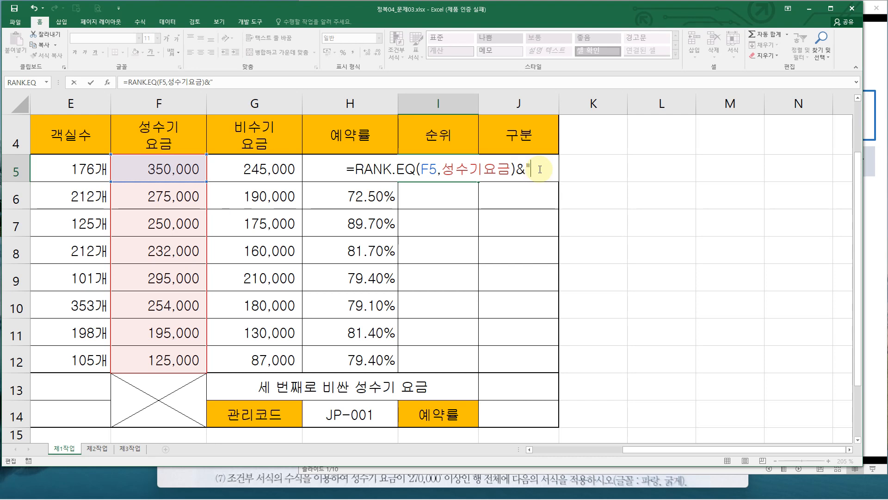
key("BackSpace")
key("BackSpace")
key("BackSpace")
type("위\"")
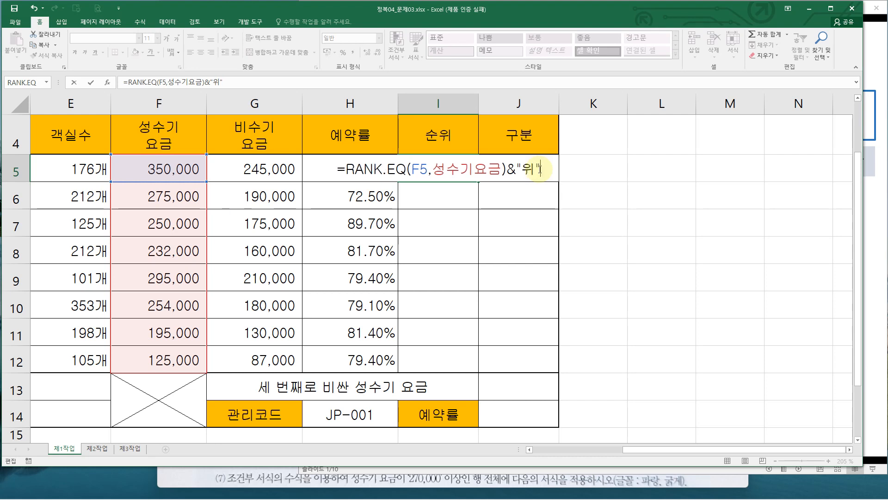
double_click(512, 169)
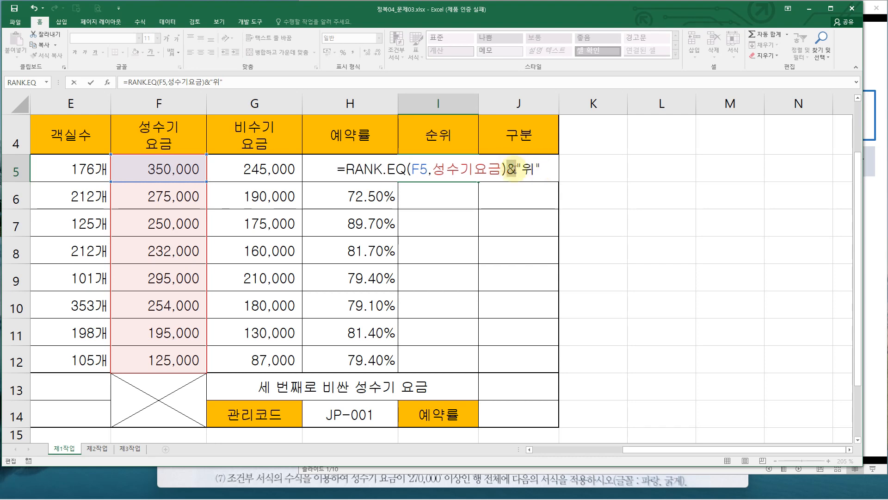
left_click_drag(516, 170, 547, 168)
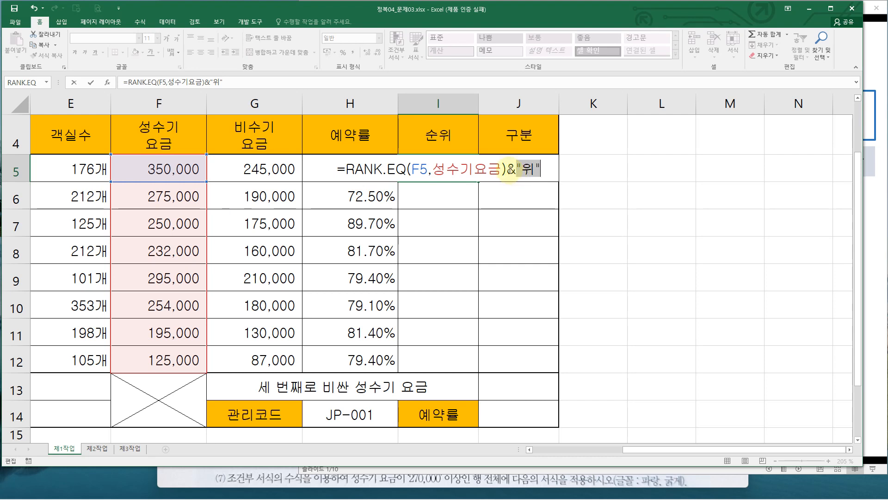
left_click_drag(507, 169, 354, 174)
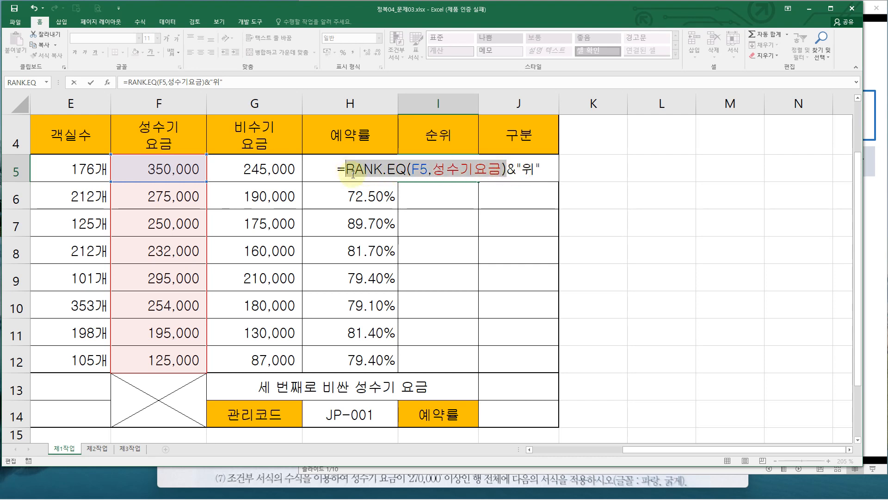
left_click(504, 173)
key("Return")
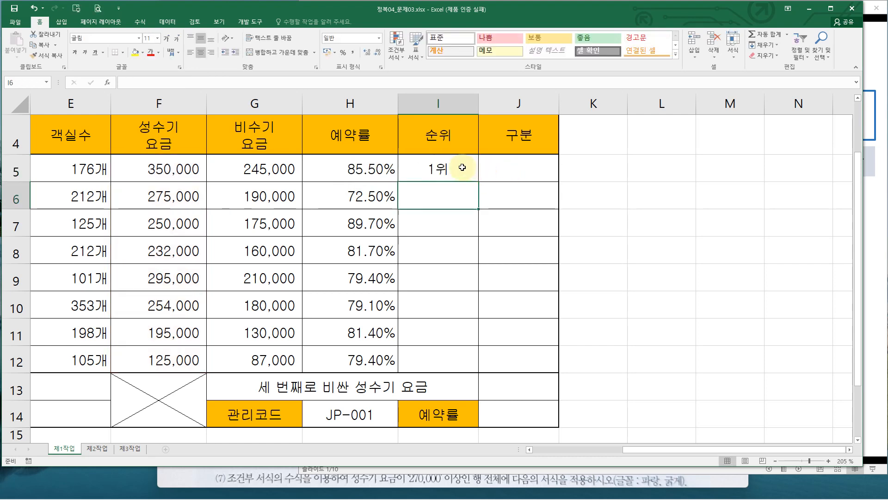
Fill the I5 rank formula down through I12
left_click(476, 179)
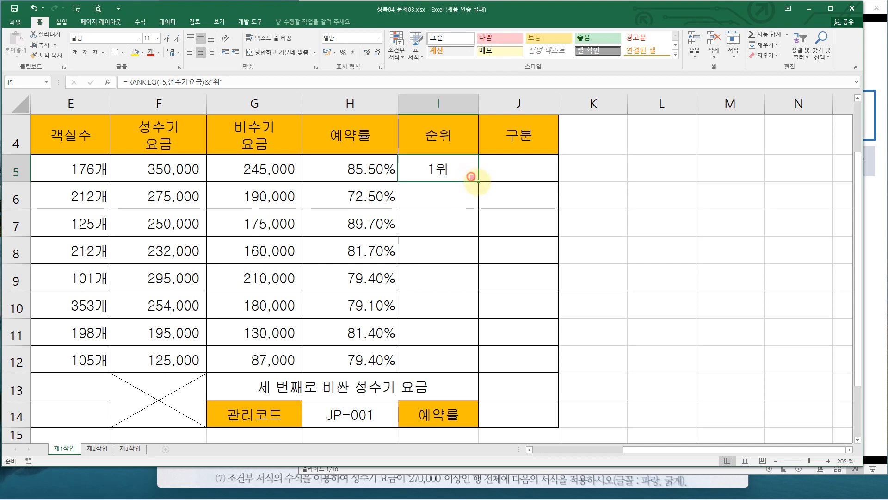
left_click_drag(479, 182, 483, 208)
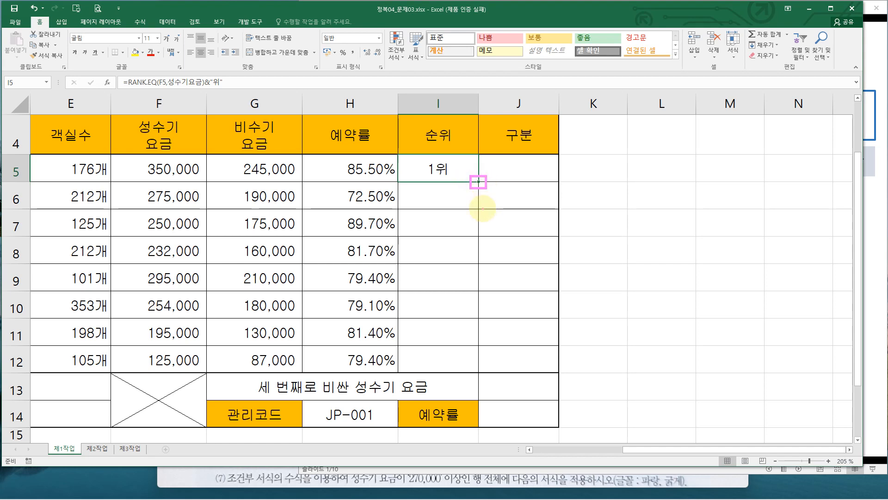
key("Escape")
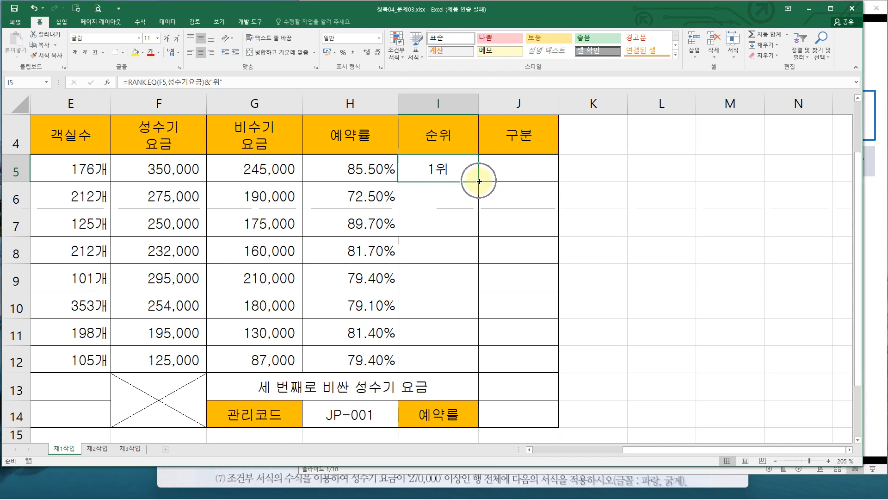
left_click_drag(480, 180, 480, 374)
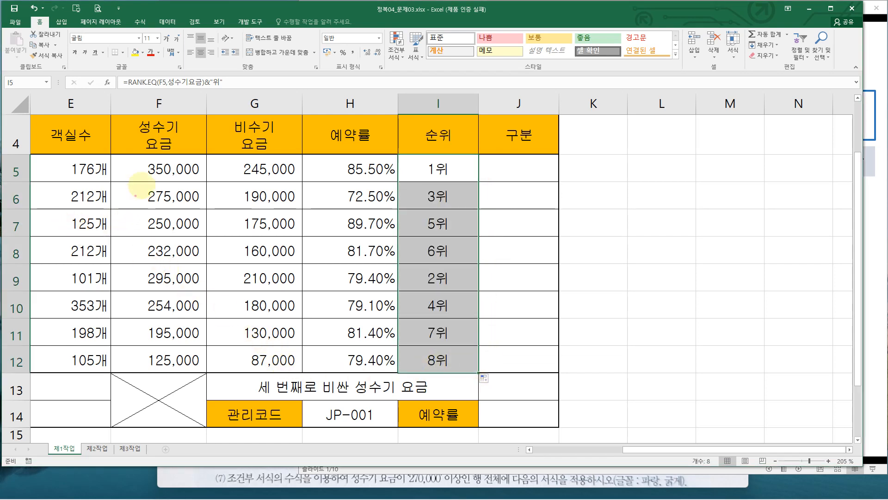
Compare the filled ranks against the 성수기 요금 values in column F
mouse_move(135, 152)
left_mouse_down()
mouse_move(199, 298)
mouse_move(204, 370)
left_mouse_up()
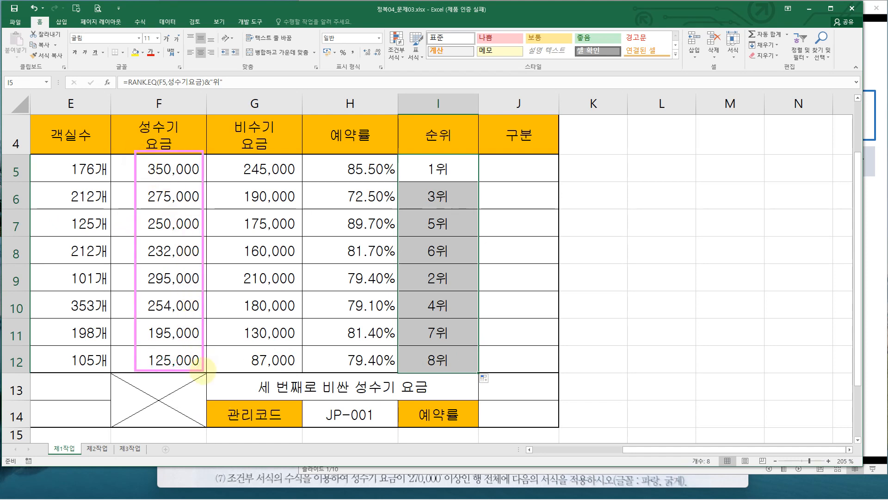
mouse_move(194, 175)
left_mouse_down()
mouse_move(141, 178)
mouse_move(206, 168)
mouse_move(291, 171)
left_mouse_up()
mouse_move(353, 171)
left_mouse_down()
mouse_move(409, 176)
mouse_move(422, 165)
mouse_move(428, 181)
left_mouse_up()
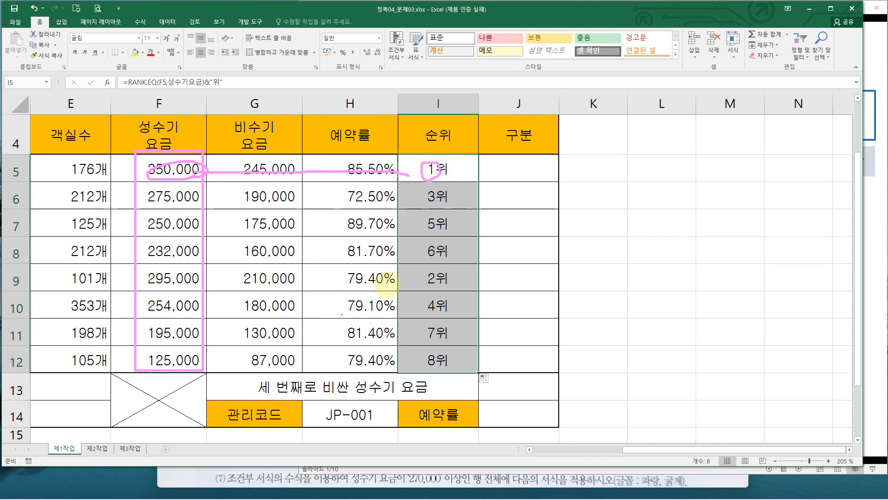
mouse_move(140, 267)
left_mouse_down()
mouse_move(154, 280)
mouse_move(205, 290)
left_mouse_up()
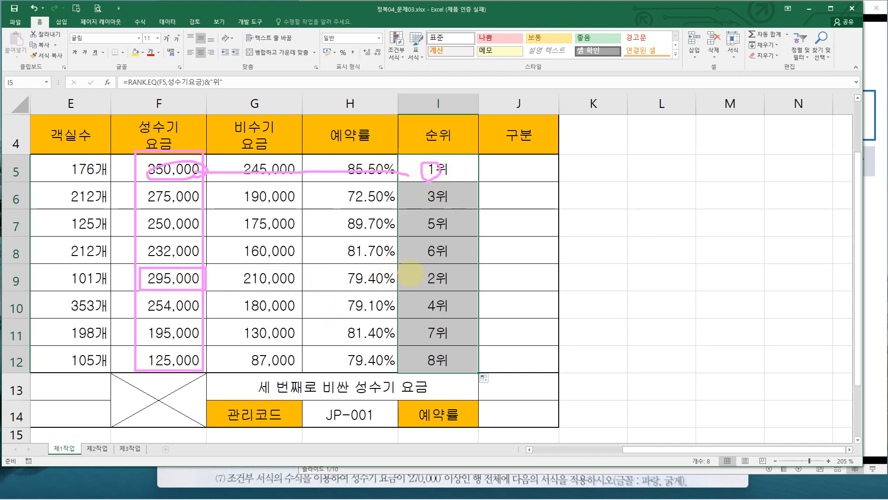
left_click_drag(429, 273, 442, 286)
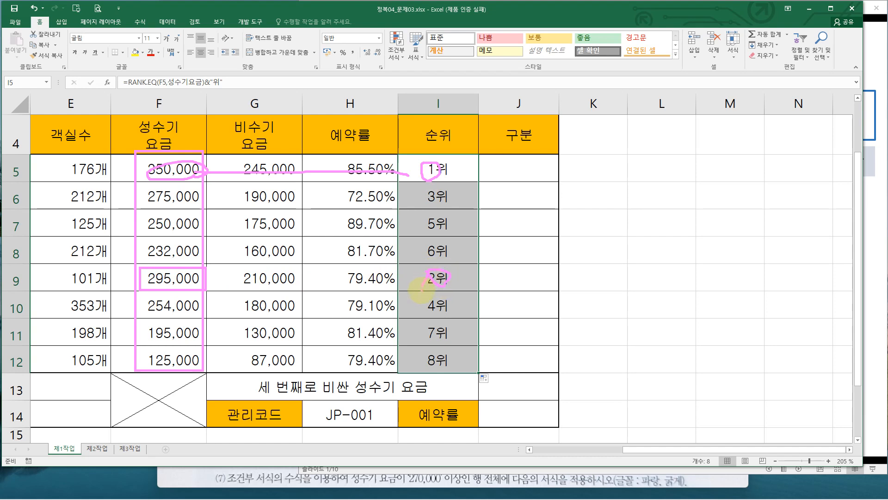
key("ctrl+z")
key("Escape")
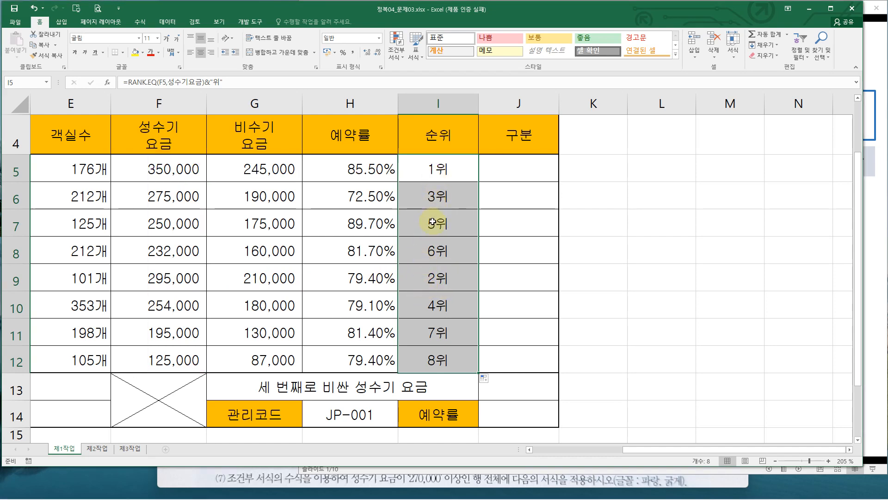
Inspect the rank formulas in I5 and I11 to check their cell references
left_click(440, 171)
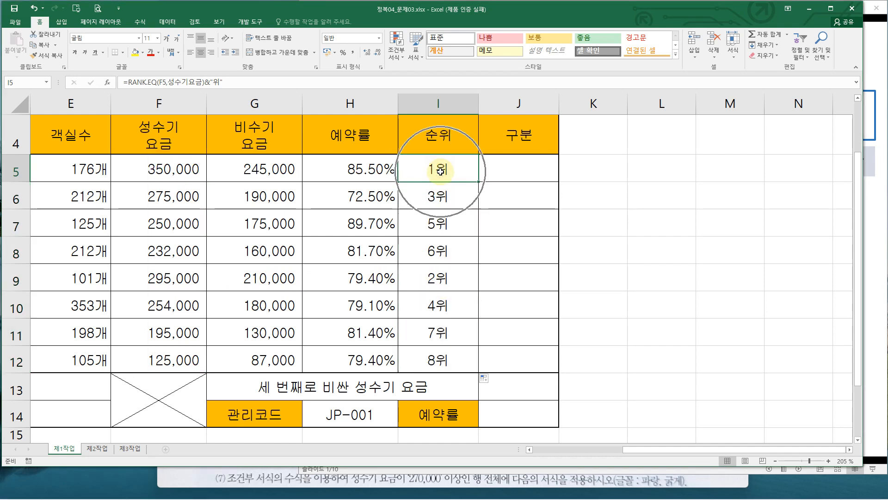
double_click(442, 171)
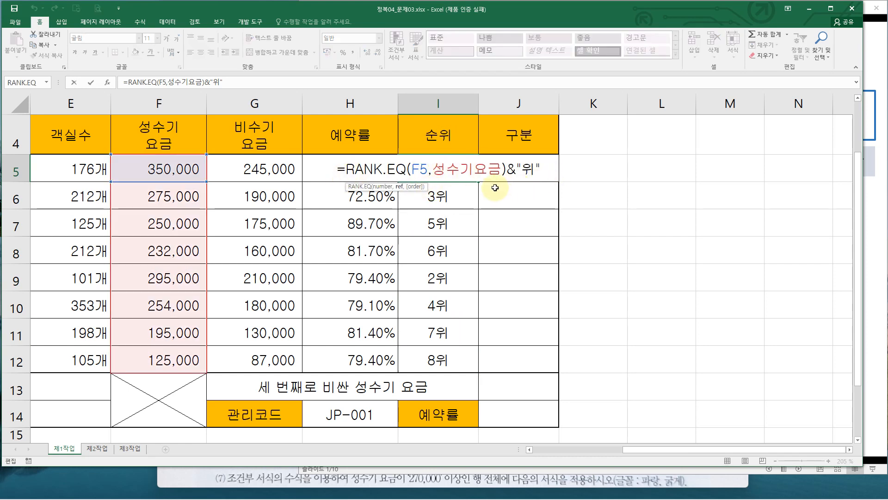
mouse_move(431, 155)
left_mouse_down()
mouse_move(447, 178)
mouse_move(502, 180)
left_mouse_up()
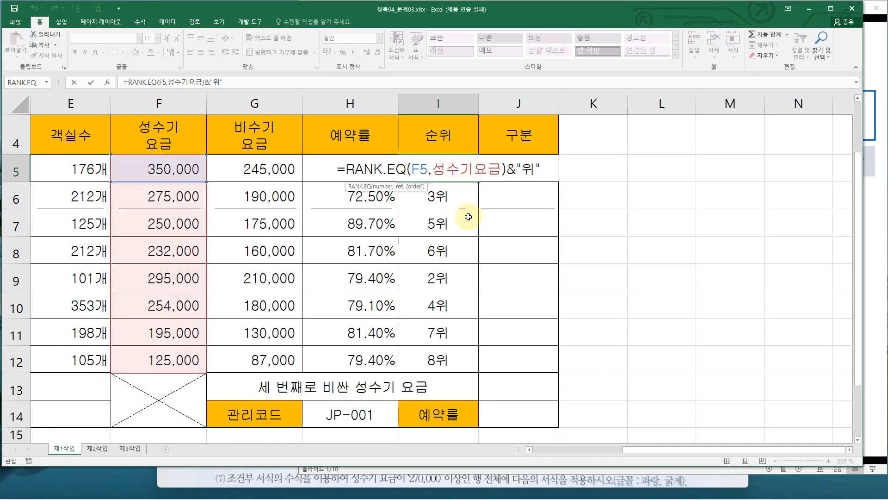
key("ctrl+Return")
left_click(458, 333)
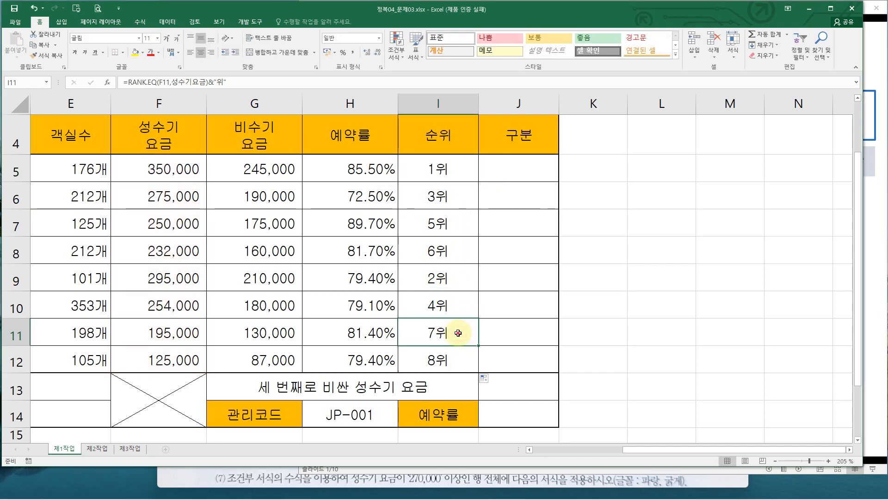
double_click(458, 333)
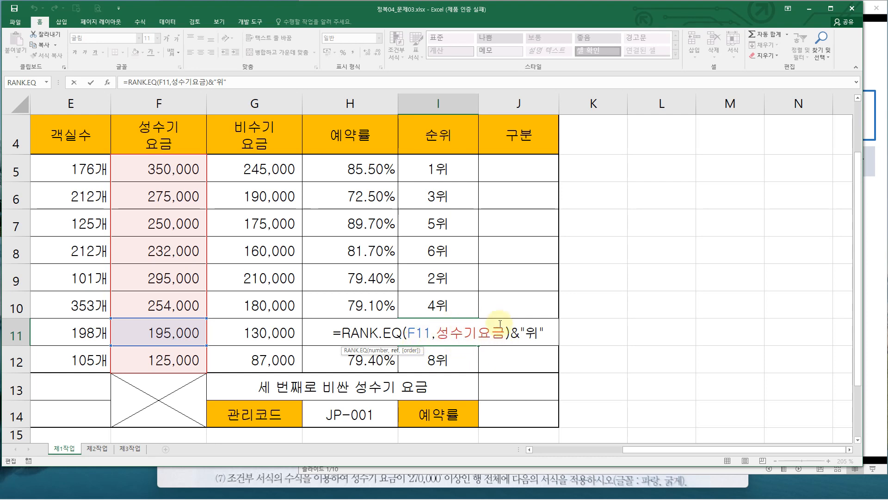
left_click(442, 173)
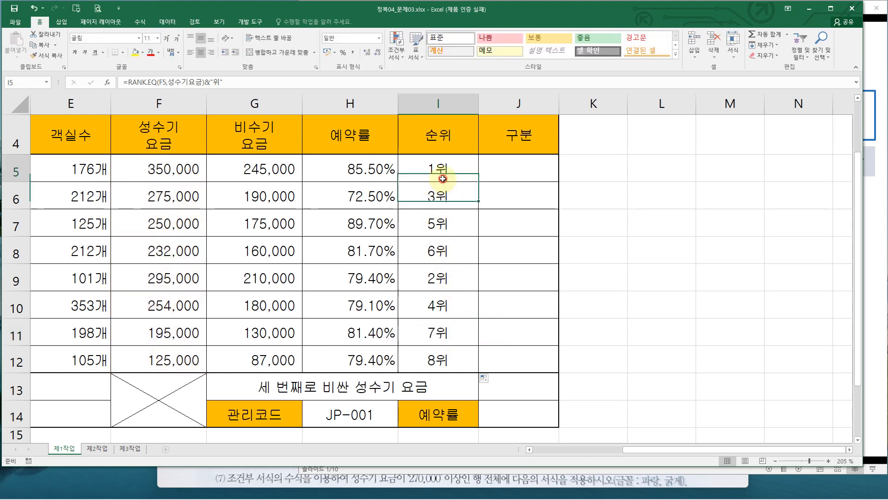
double_click(444, 179)
key("Escape")
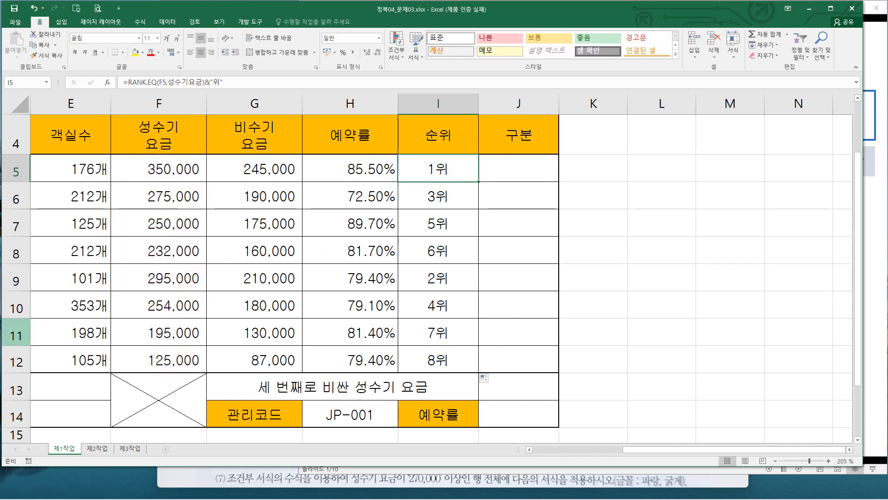
Switch to the task sheet image and review condition (2) for the 구분 column
key("alt+Tab")
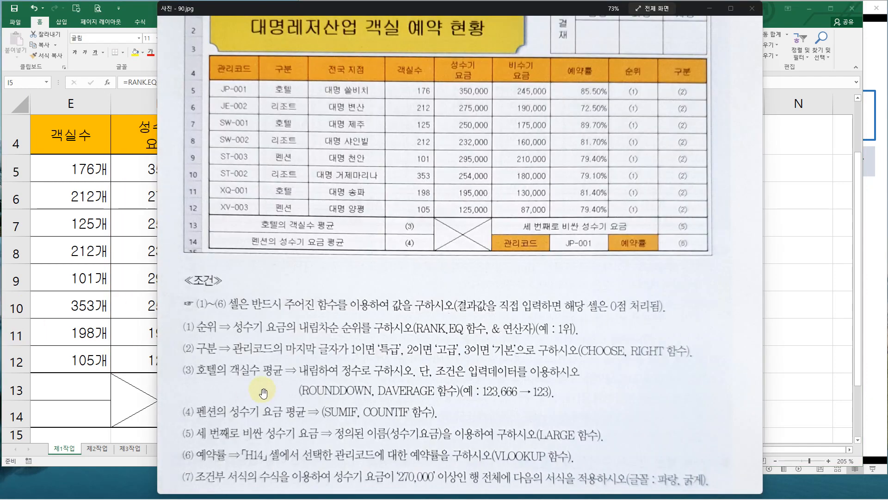
mouse_move(175, 333)
left_mouse_down()
mouse_move(357, 356)
mouse_move(712, 363)
left_mouse_up()
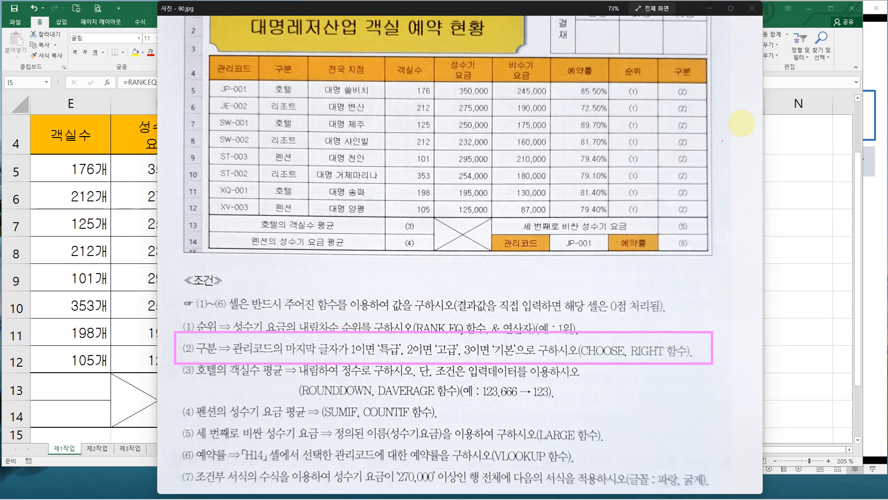
Examine the last characters of the 관리코드 values and the CHOOSE and RIGHT functions required by condition (2)
left_click_drag(663, 82, 702, 217)
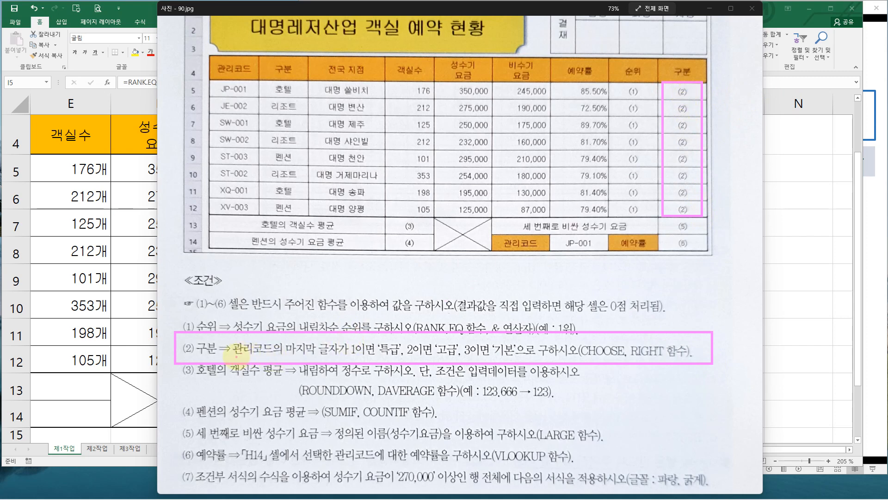
left_click_drag(237, 356, 267, 358)
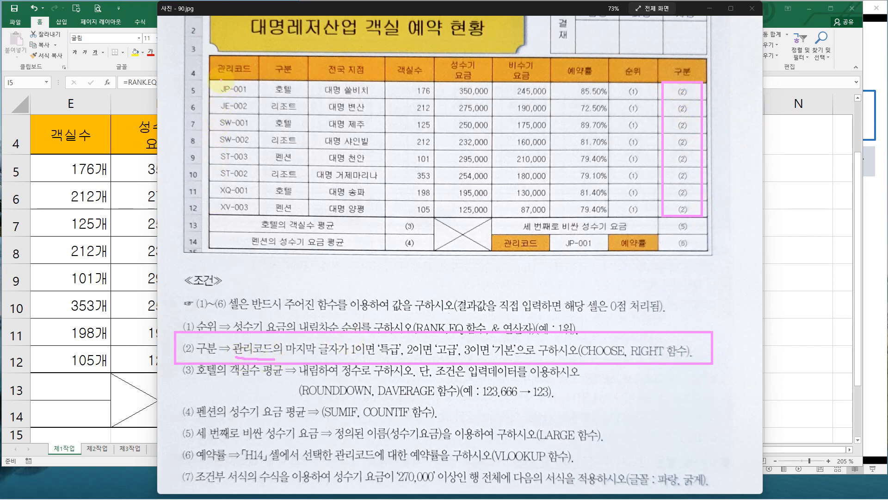
left_click_drag(220, 80, 253, 98)
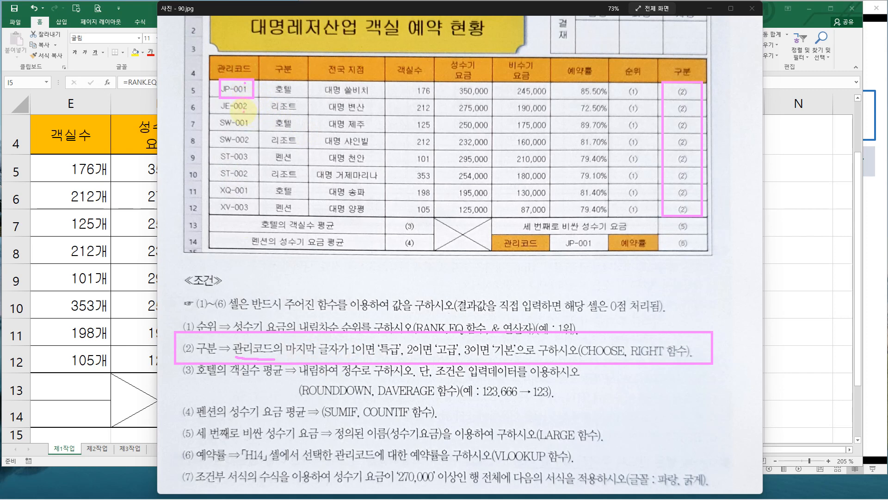
key("ctrl+z")
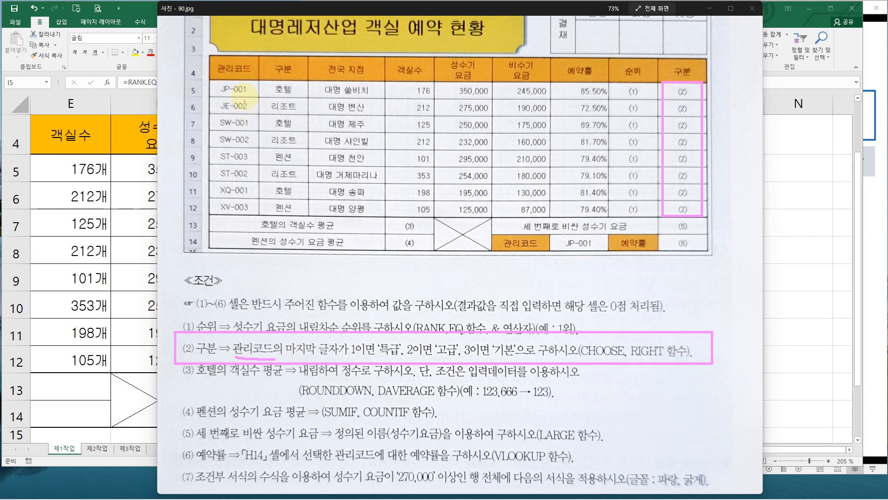
left_click_drag(246, 81, 253, 214)
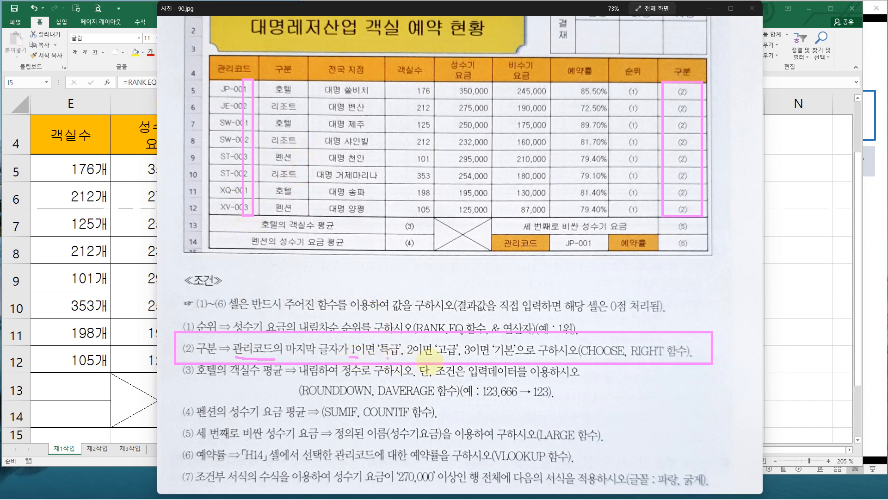
left_click_drag(441, 357, 456, 358)
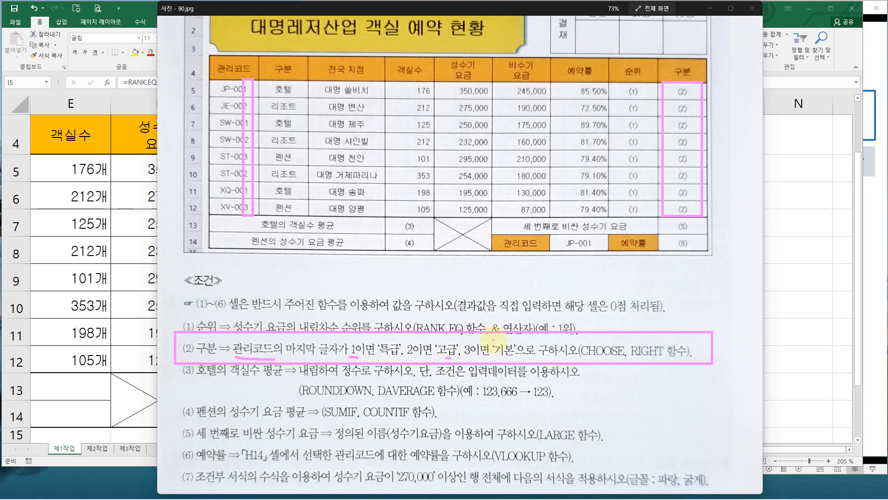
mouse_move(576, 339)
left_mouse_down()
mouse_move(625, 361)
mouse_move(670, 360)
left_mouse_up()
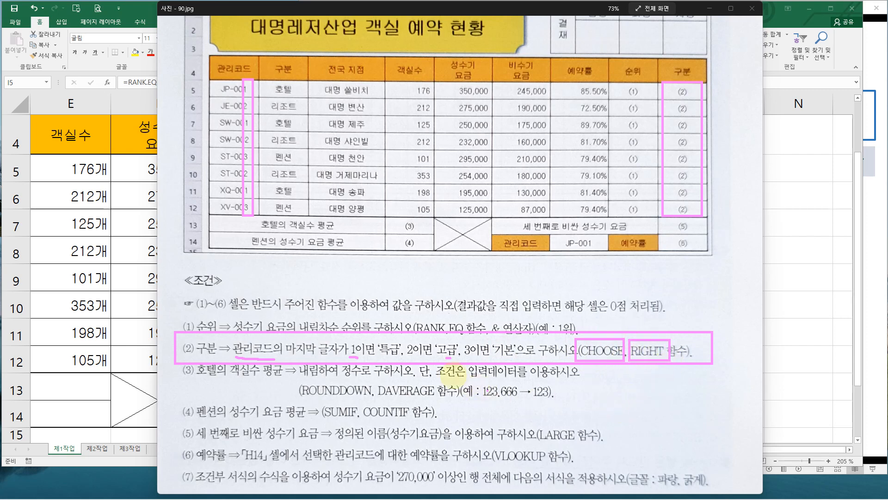
key("Escape")
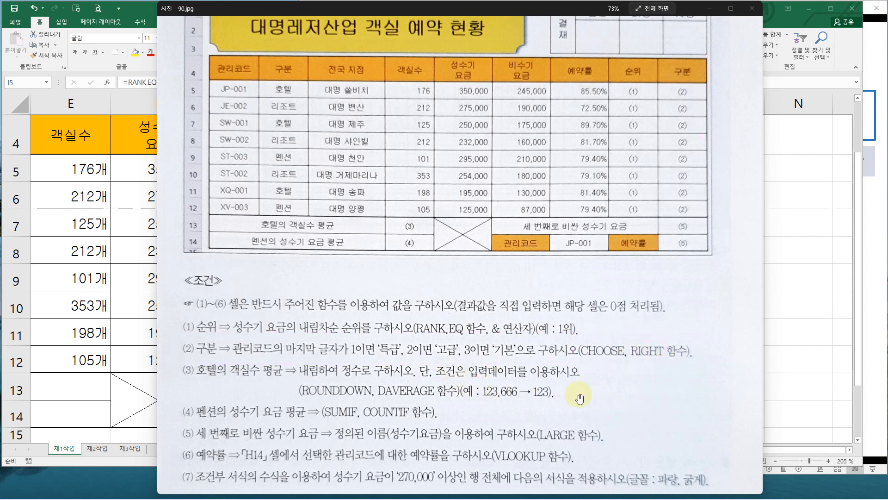
Start a RIGHT formula in J5 and open its Function Arguments dialog
left_click(118, 252)
left_click(514, 175)
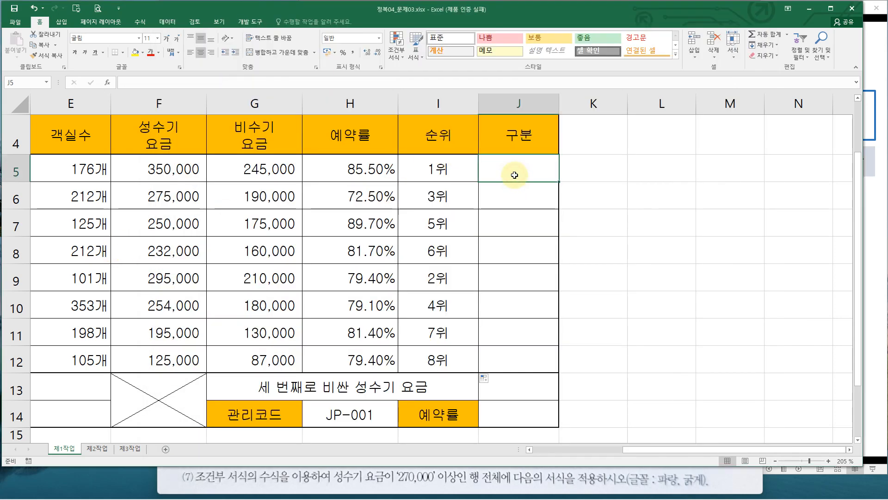
type("=ㄱ`")
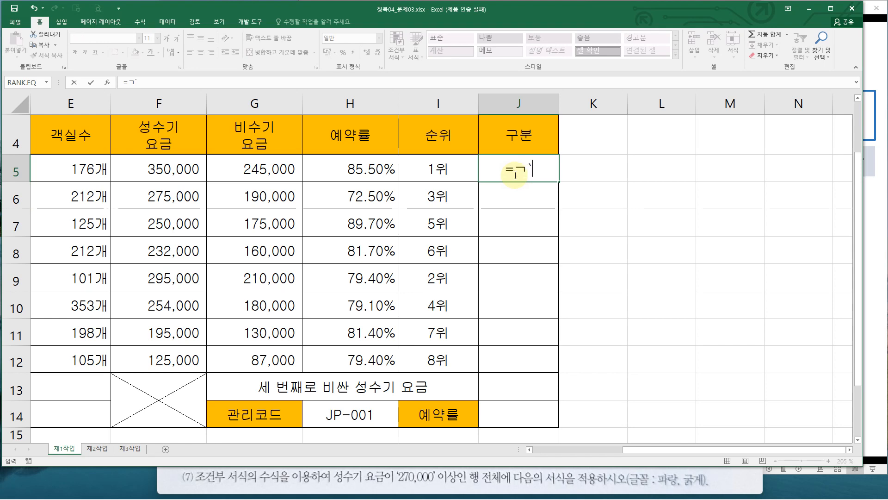
key("BackSpace")
key("BackSpace")
type("ri")
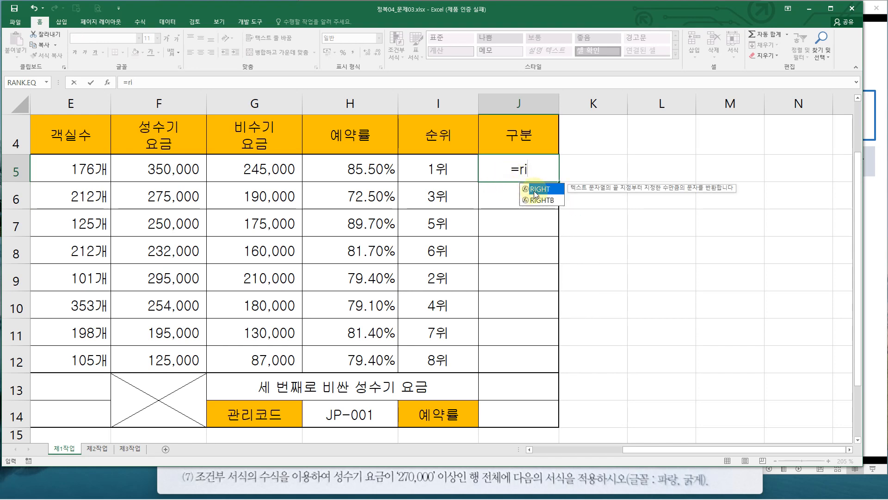
key("Tab")
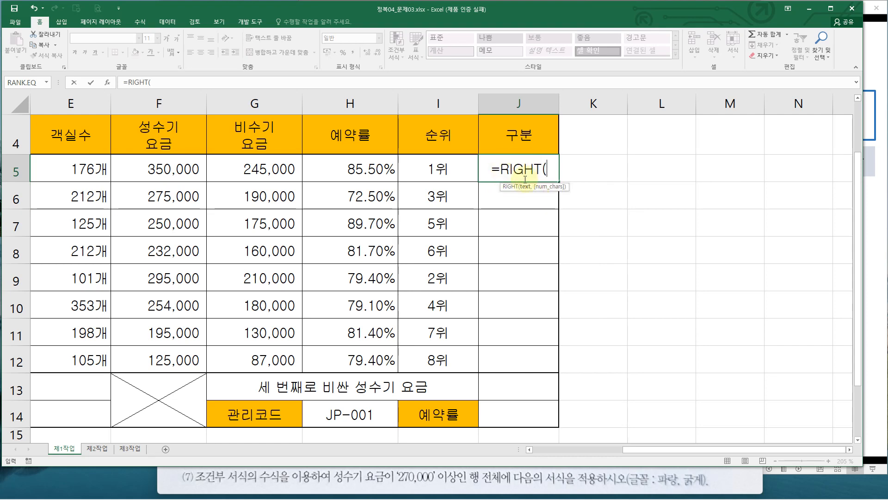
left_click(107, 82)
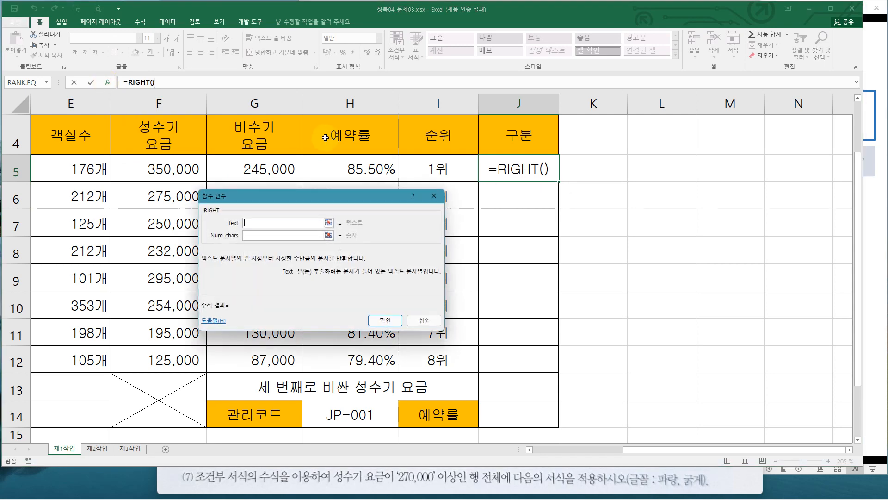
left_click_drag(270, 208, 73, 211)
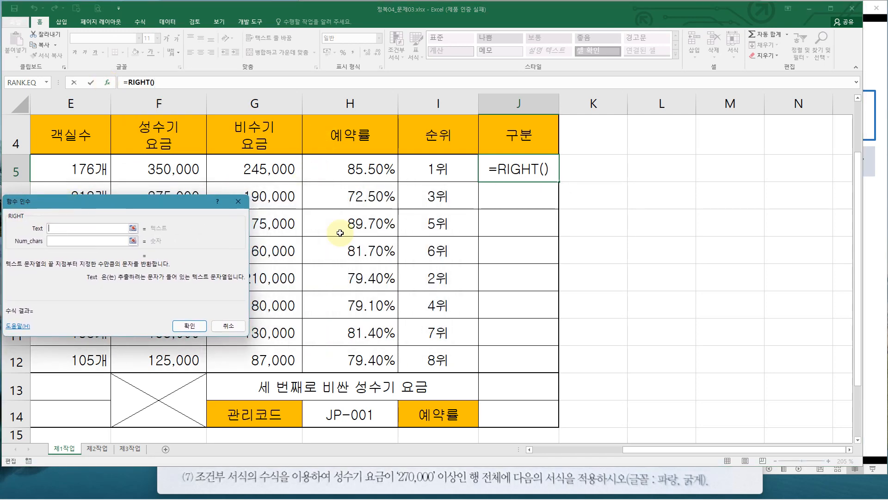
Switch to the slide show and study the RIGHT syntax and its J5 example =RIGHT(B5,1)
left_click(874, 255)
left_click(690, 255)
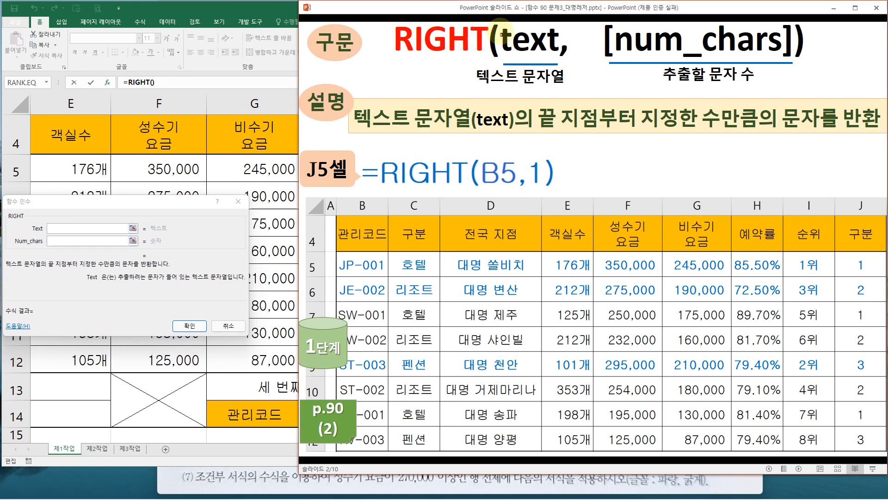
left_click_drag(495, 23, 562, 62)
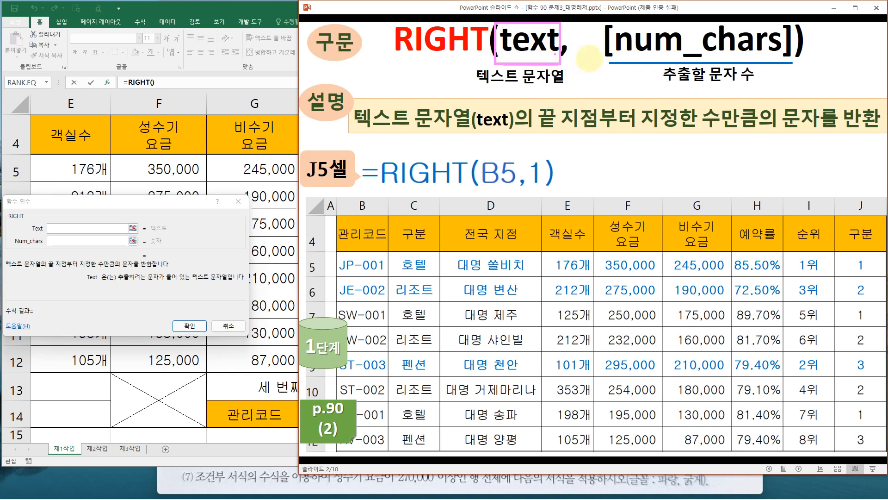
mouse_move(605, 19)
left_mouse_down()
mouse_move(680, 57)
mouse_move(792, 65)
left_mouse_up()
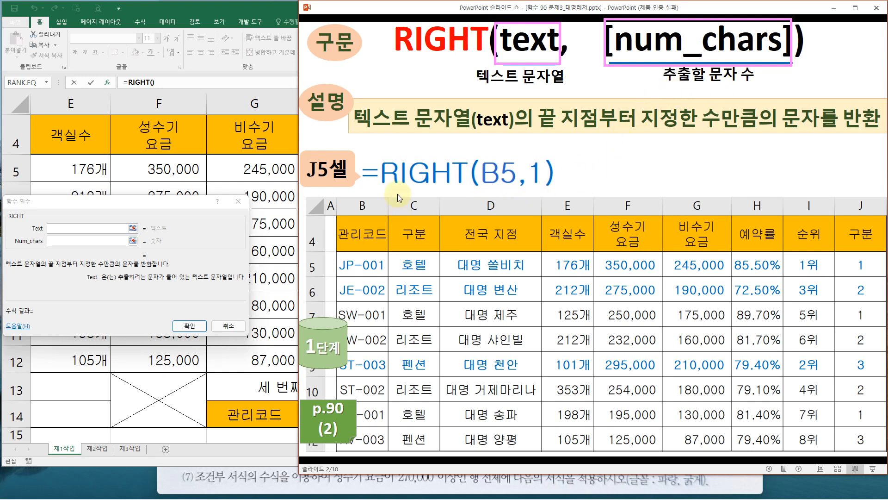
key("e")
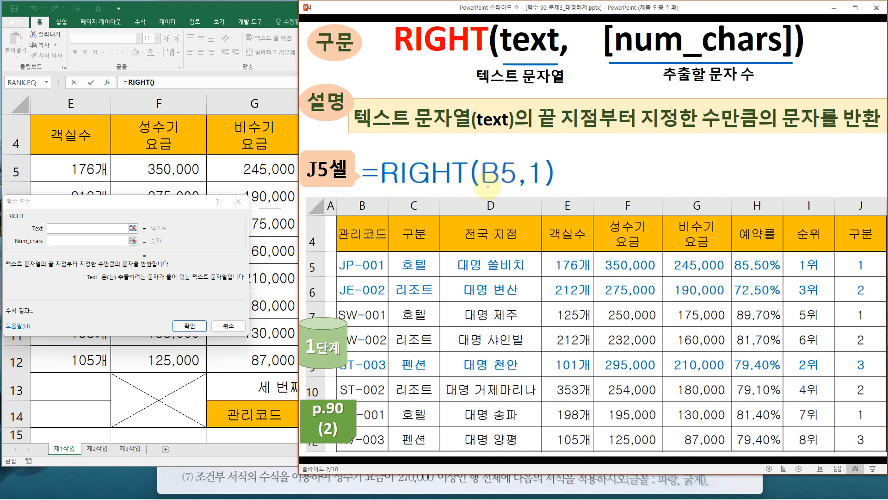
left_click_drag(487, 187, 497, 188)
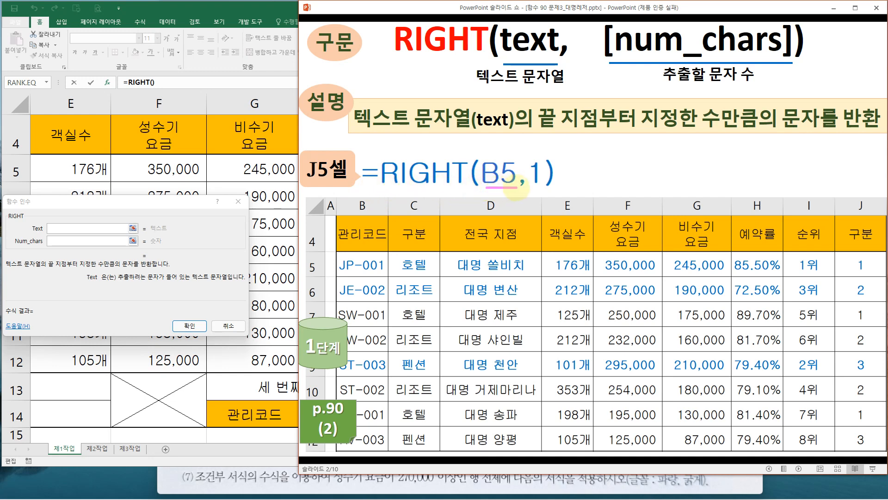
mouse_move(504, 61)
left_mouse_down()
mouse_move(550, 61)
mouse_move(518, 155)
mouse_move(522, 148)
left_mouse_up()
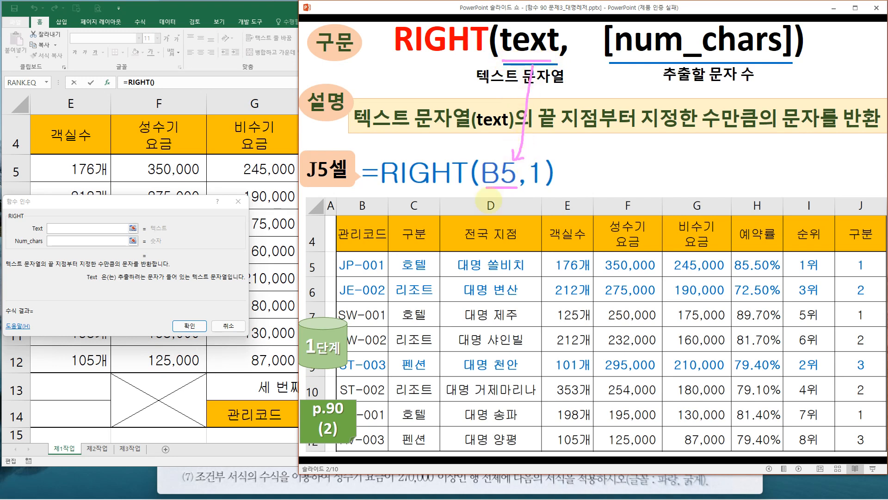
mouse_move(337, 254)
left_mouse_down()
mouse_move(358, 277)
mouse_move(393, 277)
mouse_move(453, 204)
mouse_move(481, 185)
left_mouse_up()
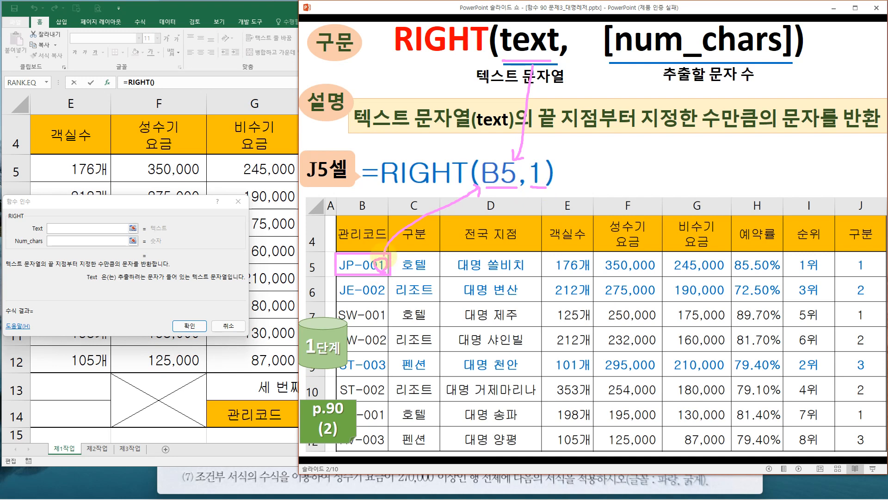
key("e")
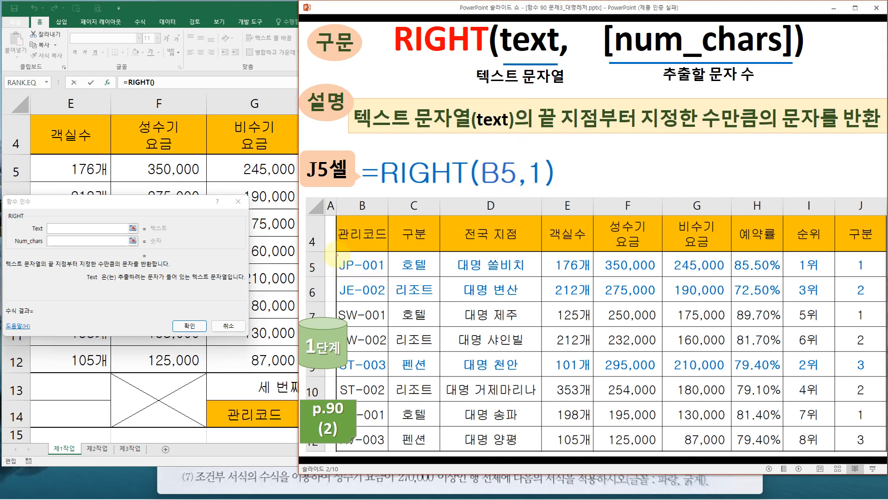
mouse_move(337, 254)
left_mouse_down()
mouse_move(354, 276)
mouse_move(385, 254)
left_mouse_up()
left_click_drag(389, 186, 550, 184)
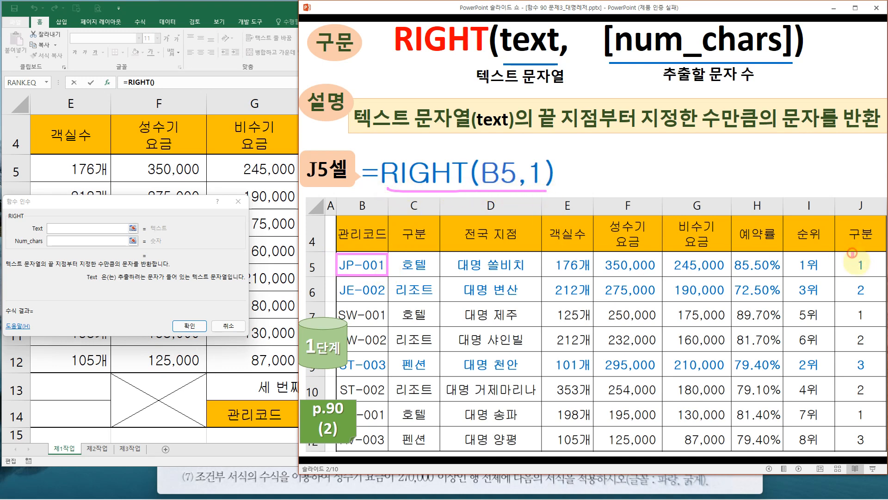
left_click_drag(852, 253, 853, 255)
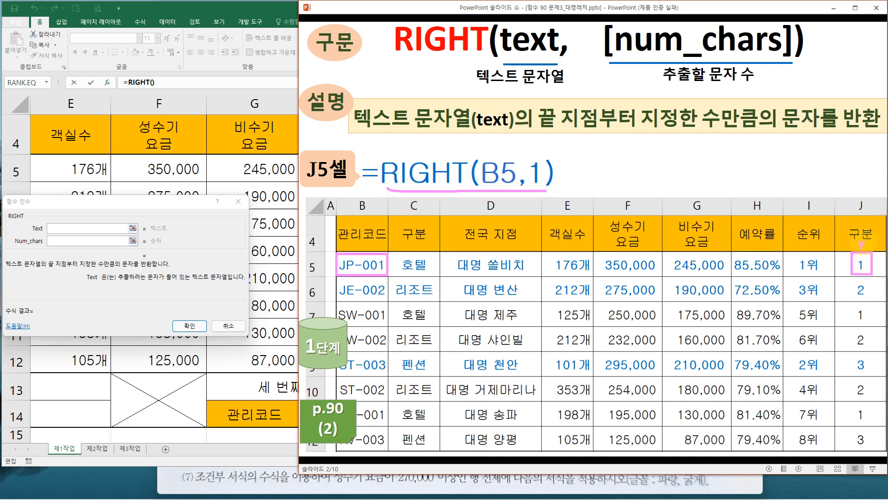
left_click_drag(338, 278, 391, 300)
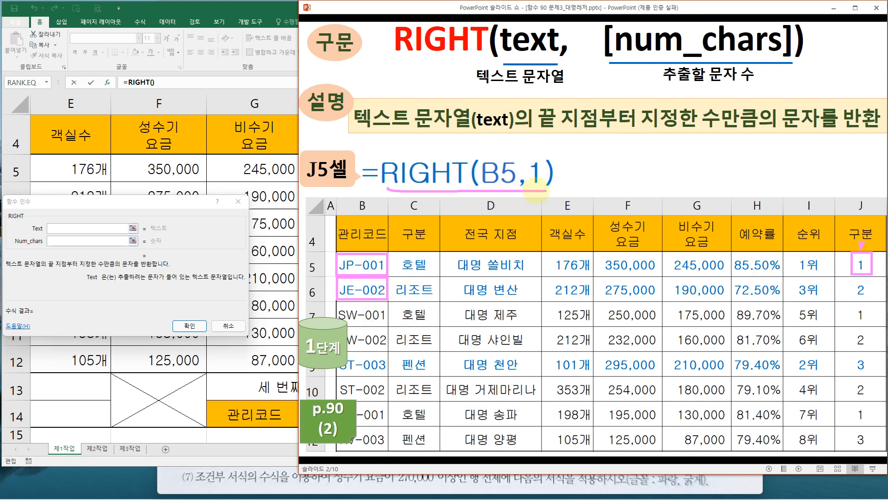
mouse_move(537, 192)
left_mouse_down()
mouse_move(519, 154)
mouse_move(538, 197)
left_mouse_up()
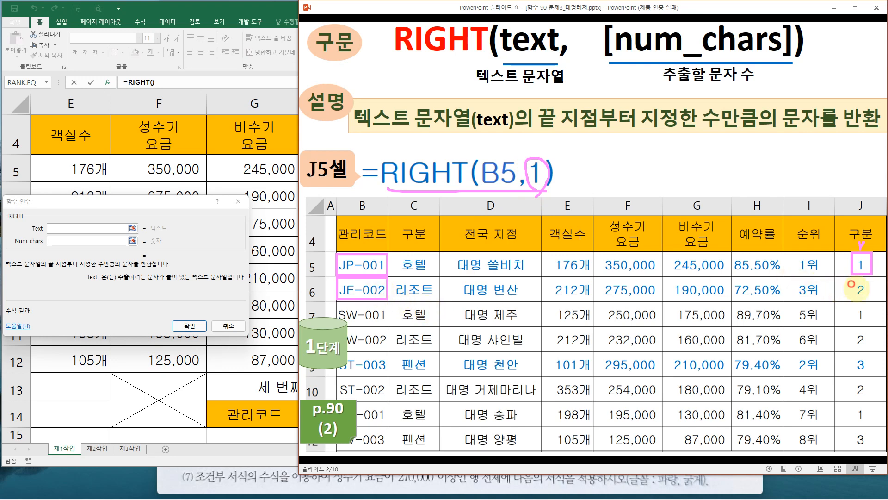
key("e")
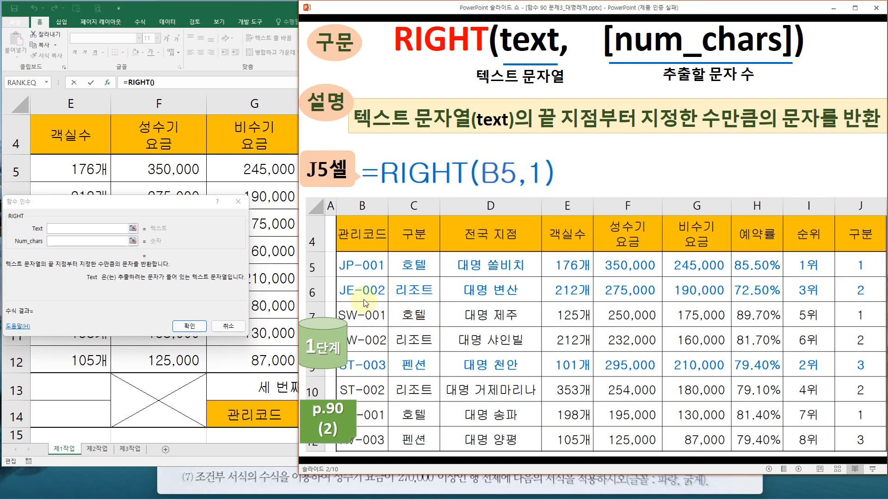
key("ctrl+2")
mouse_move(377, 251)
left_mouse_down()
mouse_move(389, 276)
mouse_move(397, 401)
mouse_move(390, 448)
left_mouse_up()
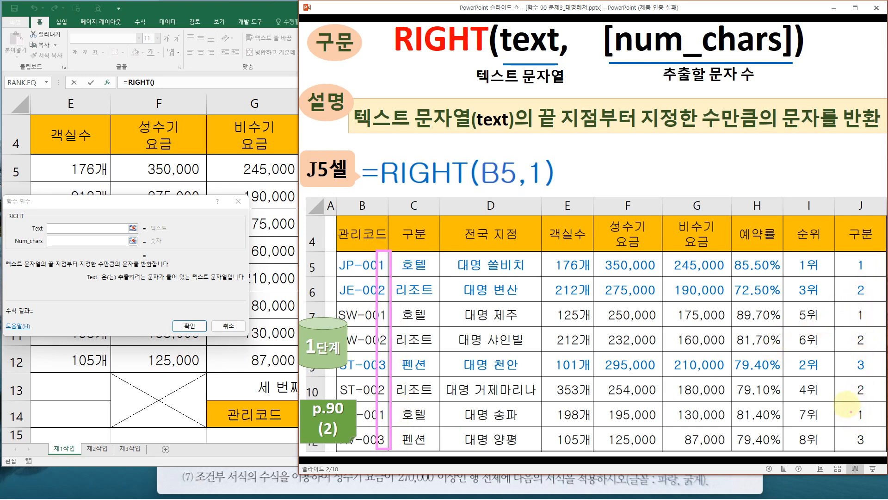
key("e")
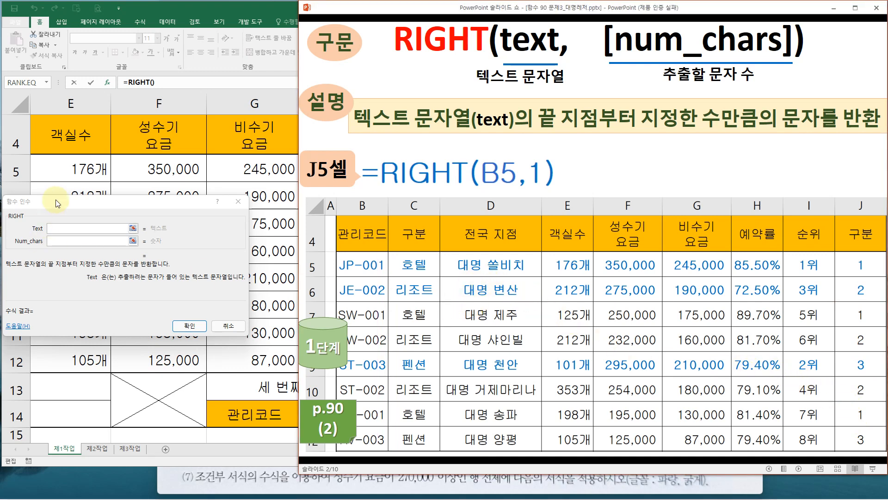
Set the RIGHT arguments in J5 to B5 for Text and 1 for Num_chars
left_click(173, 40)
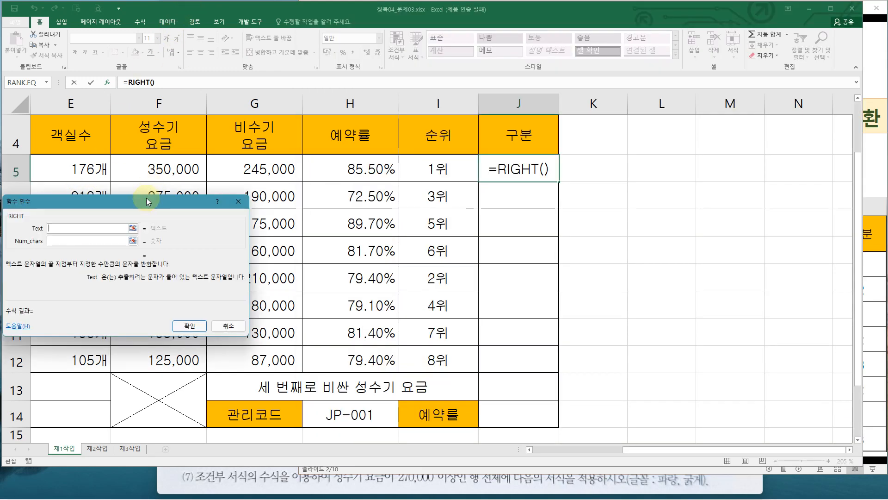
left_click_drag(144, 203, 490, 198)
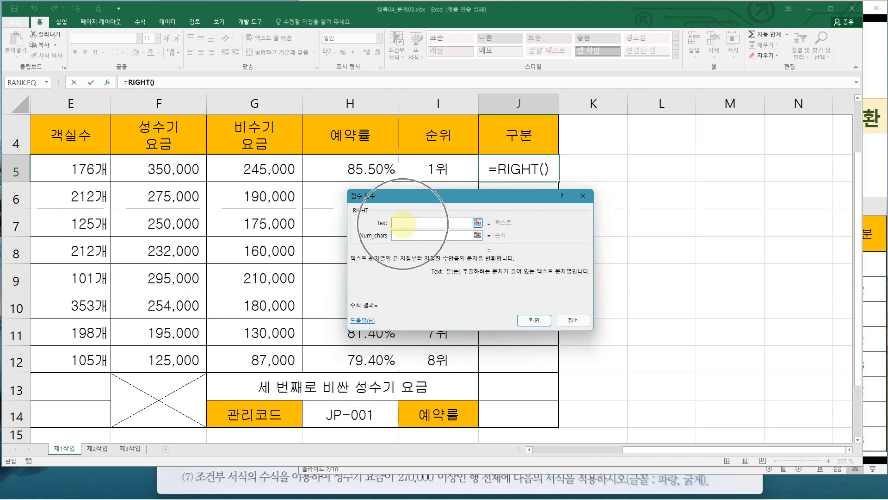
left_click_drag(658, 454, 590, 453)
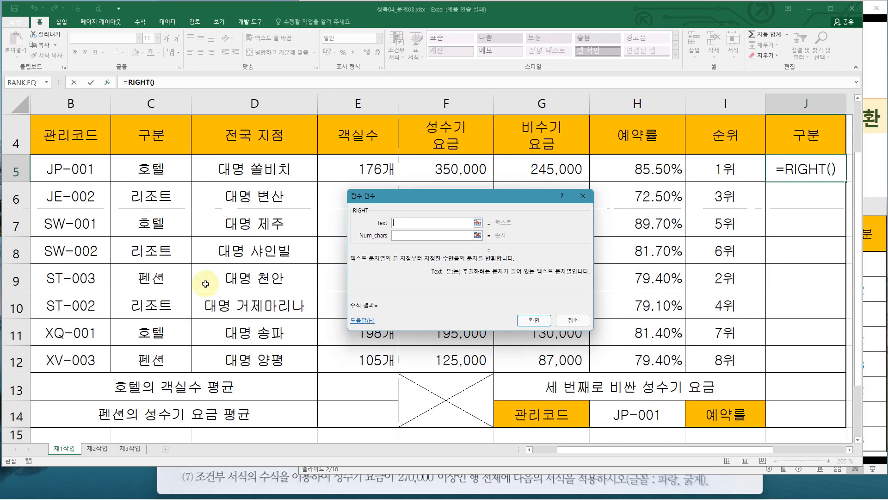
left_click(74, 171)
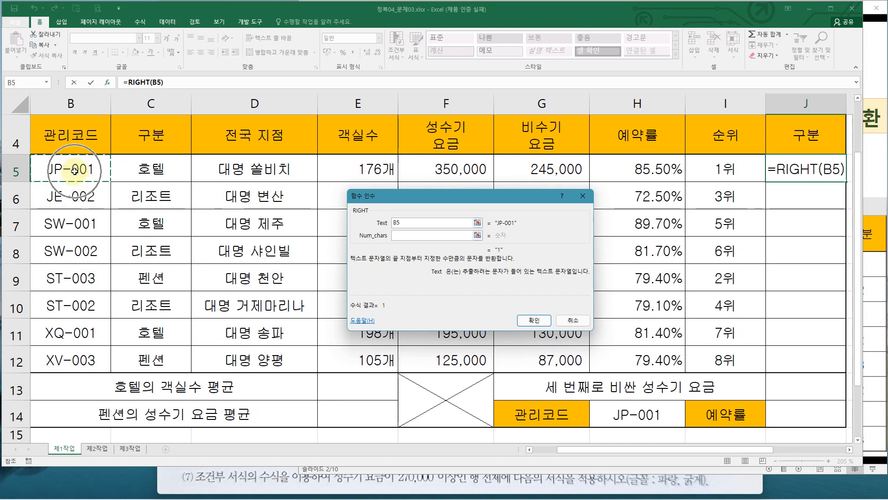
left_click(403, 238)
key("ctrl+2")
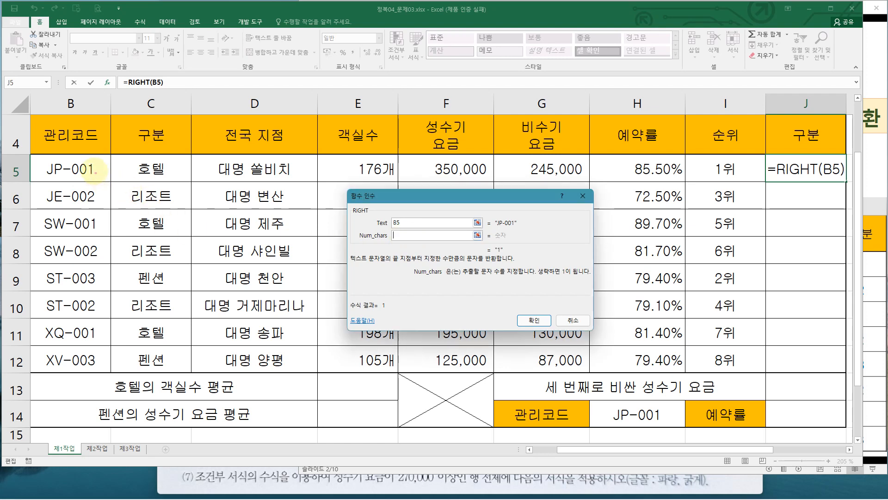
left_click_drag(85, 159, 100, 177)
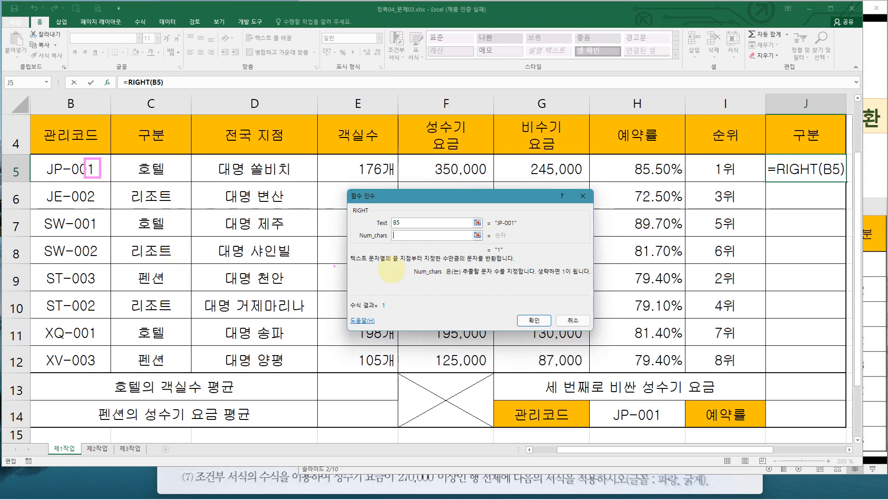
key("Escape")
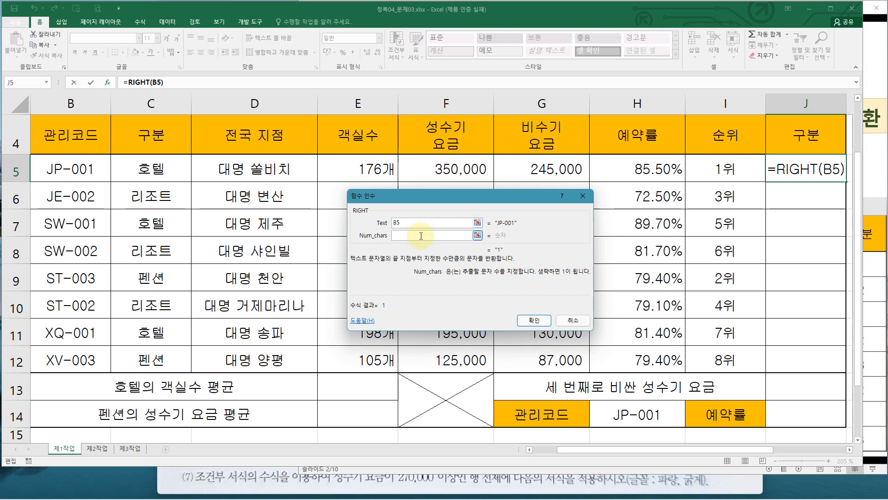
type("1")
key("ctrl+2")
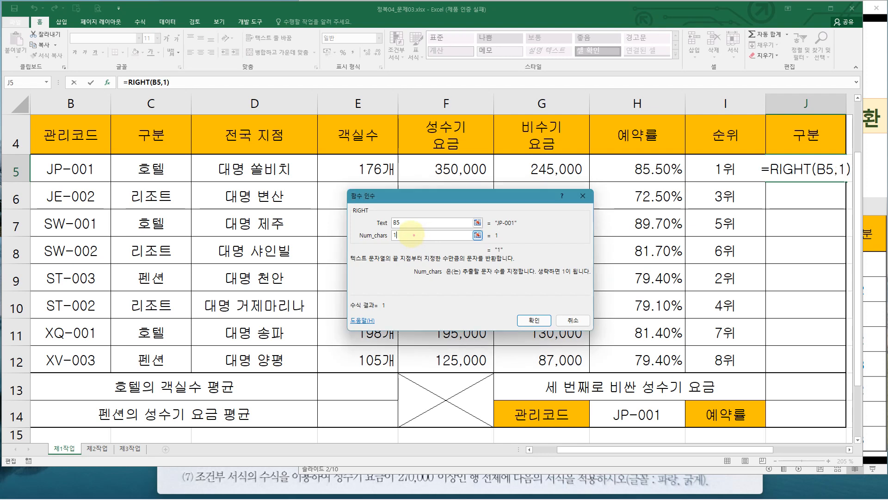
left_click_drag(408, 231, 415, 240)
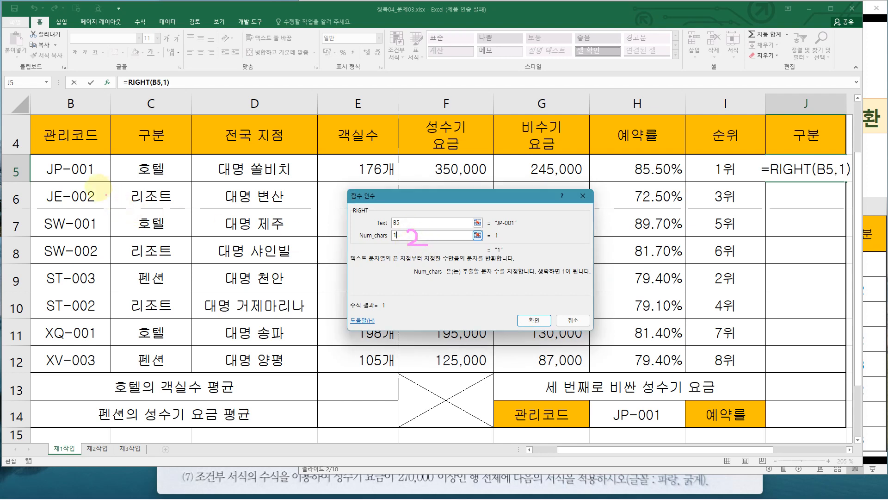
left_click_drag(79, 158, 97, 179)
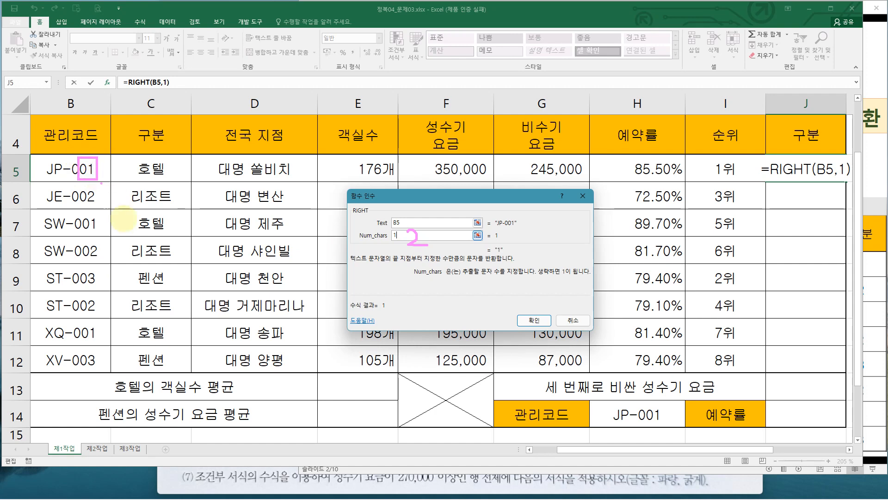
Confirm the RIGHT formula in J5 and fill it down through J12
key("Escape")
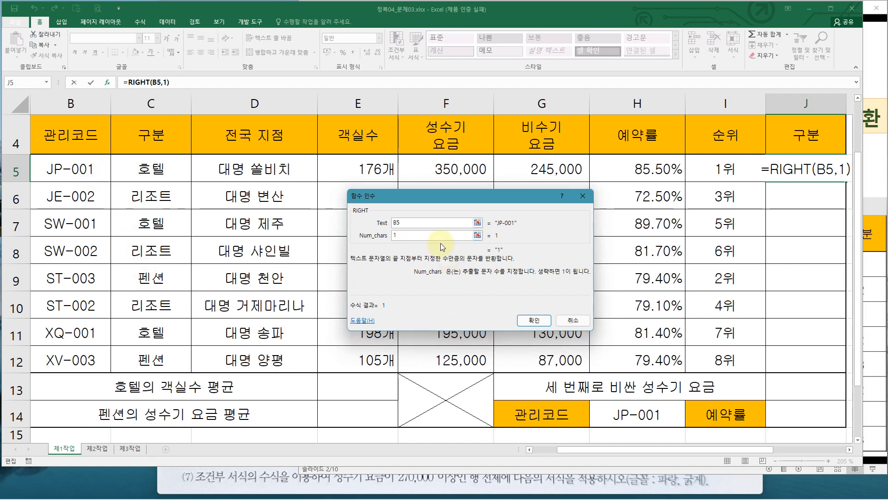
left_click(535, 321)
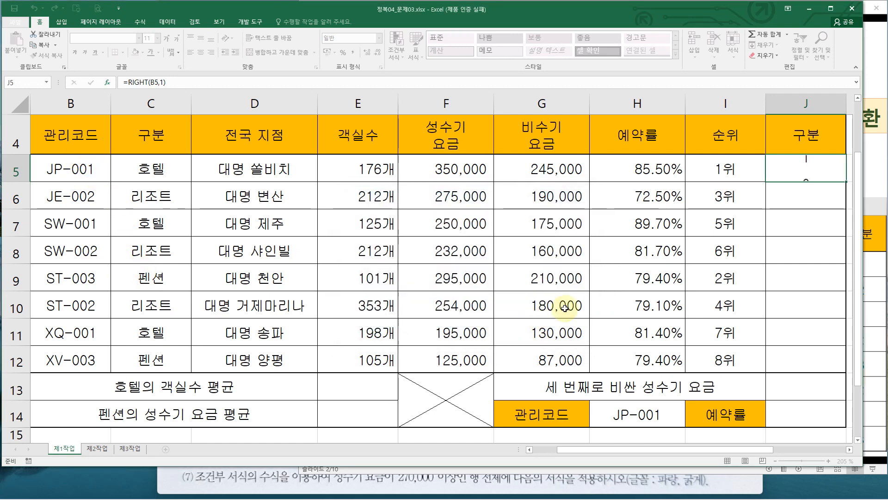
left_click_drag(845, 183, 837, 379)
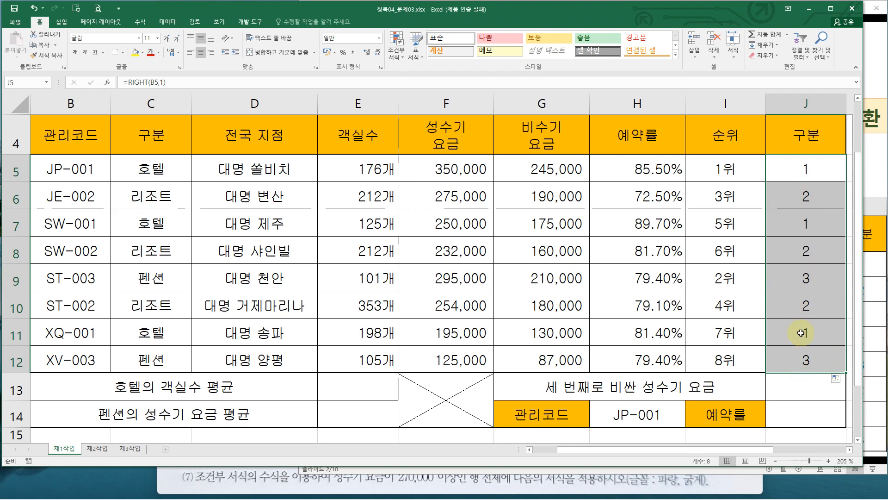
Narrow columns C through H and zoom in so J5's formula has room to be edited
double_click(801, 172)
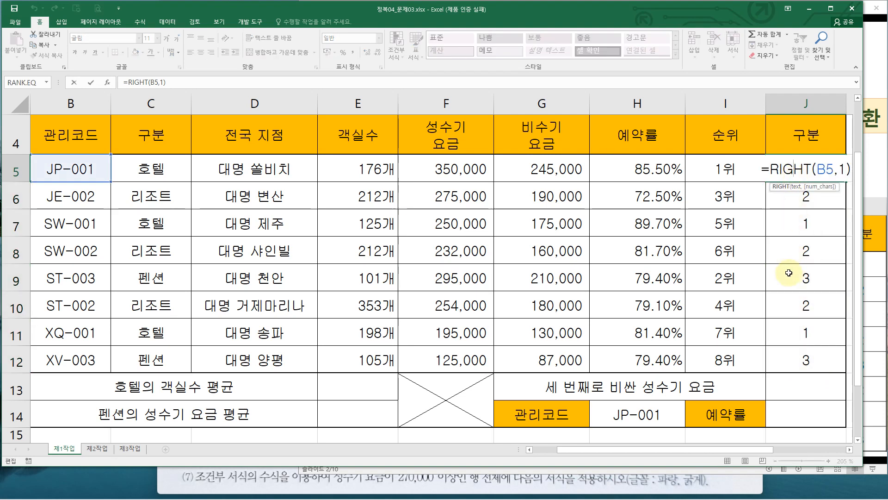
key("Escape")
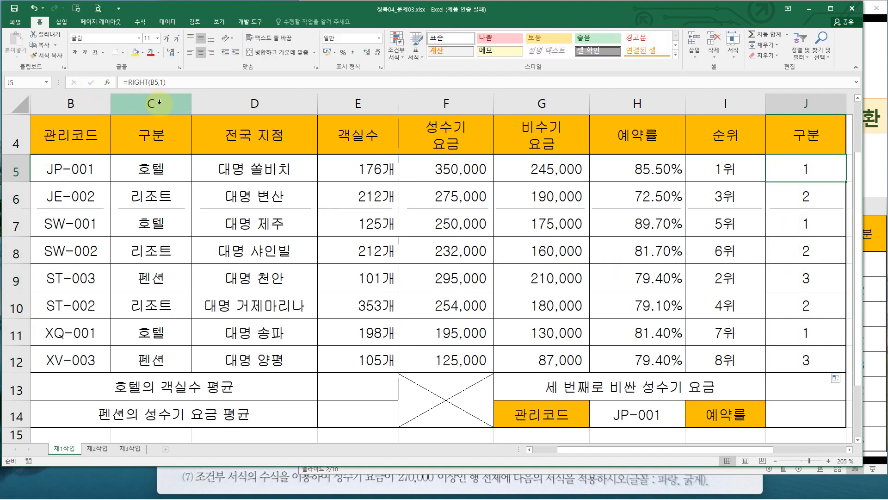
left_click_drag(161, 103, 579, 127)
left_click_drag(493, 102, 344, 107)
scroll(307, 155, "up", 2)
Wrap J5's RIGHT(B5,1) formula inside a CHOOSE function and open its Function Arguments dialog
left_click(507, 176)
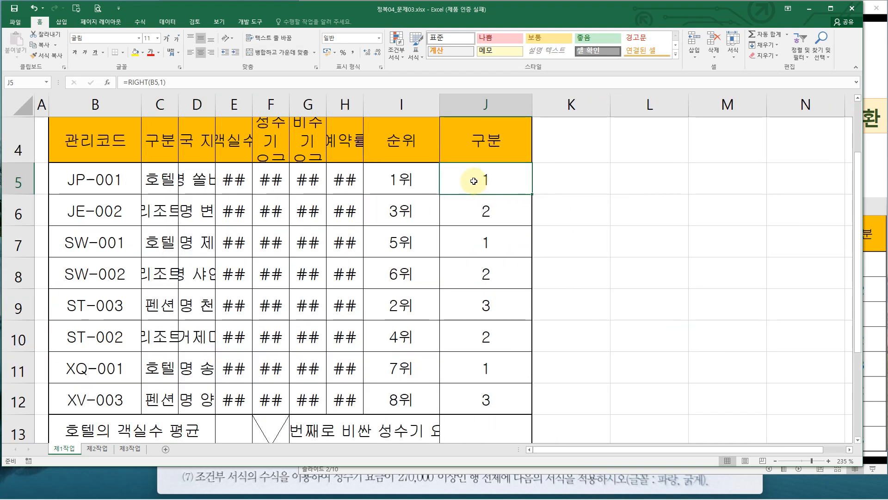
double_click(473, 181)
left_click(445, 179)
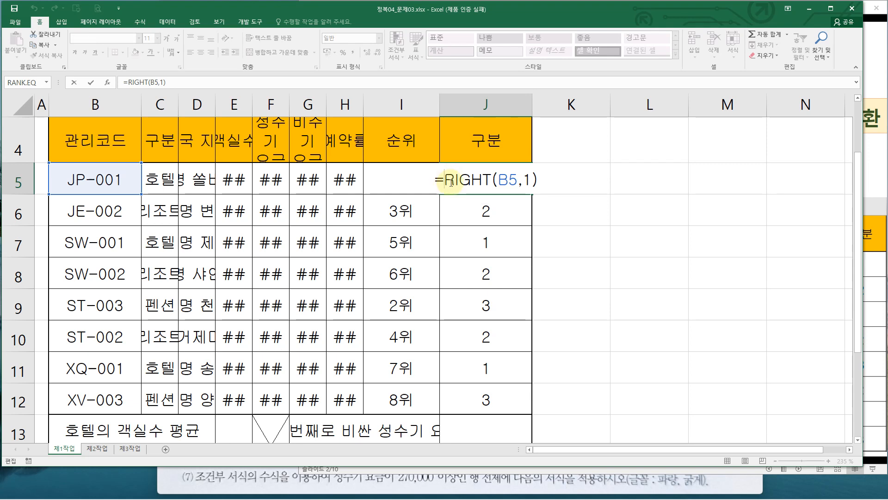
type("c")
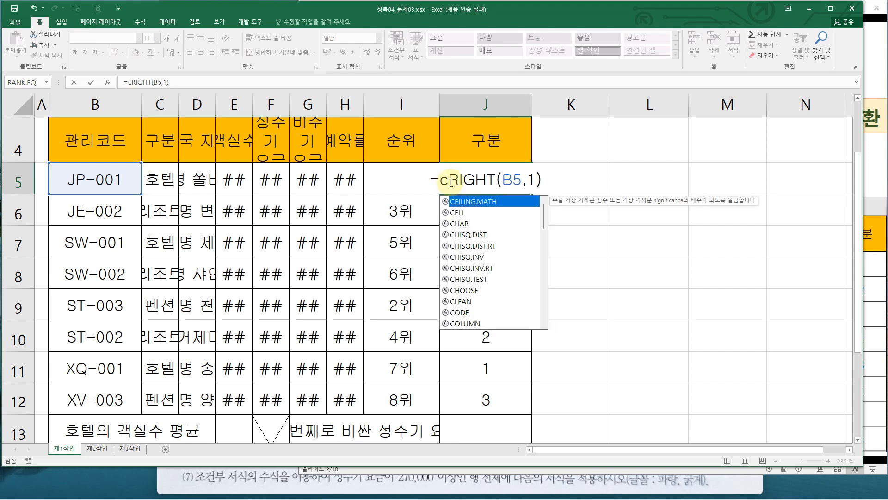
type("h")
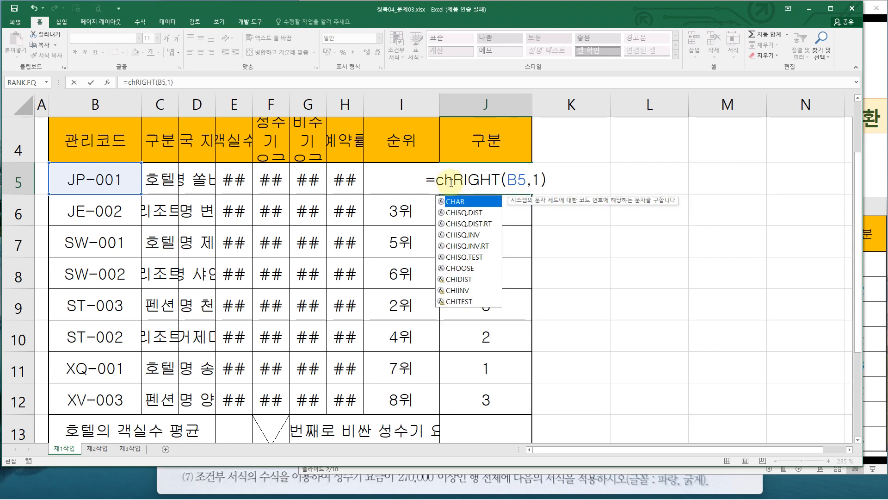
left_click(468, 269)
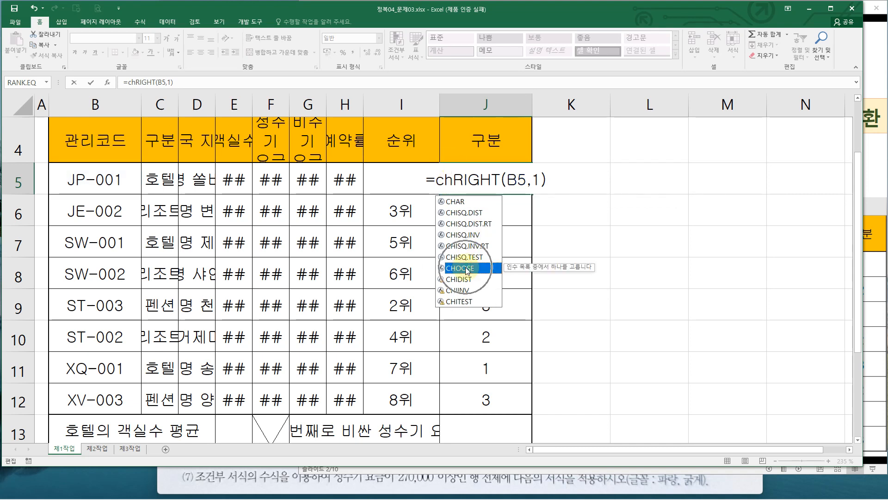
double_click(466, 268)
left_click(479, 170)
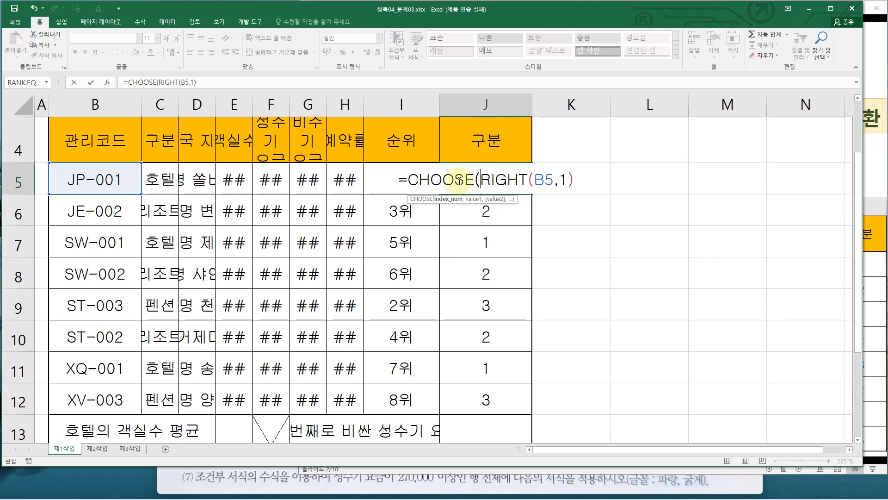
left_click(458, 180)
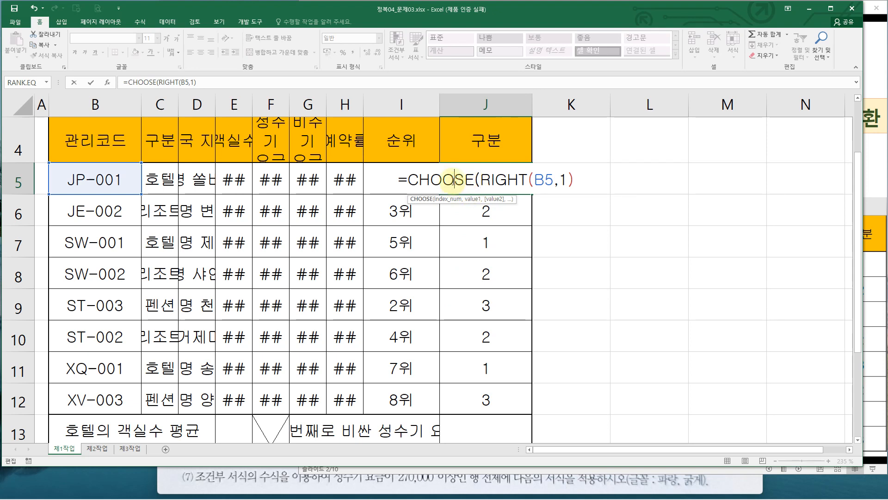
left_click(107, 84)
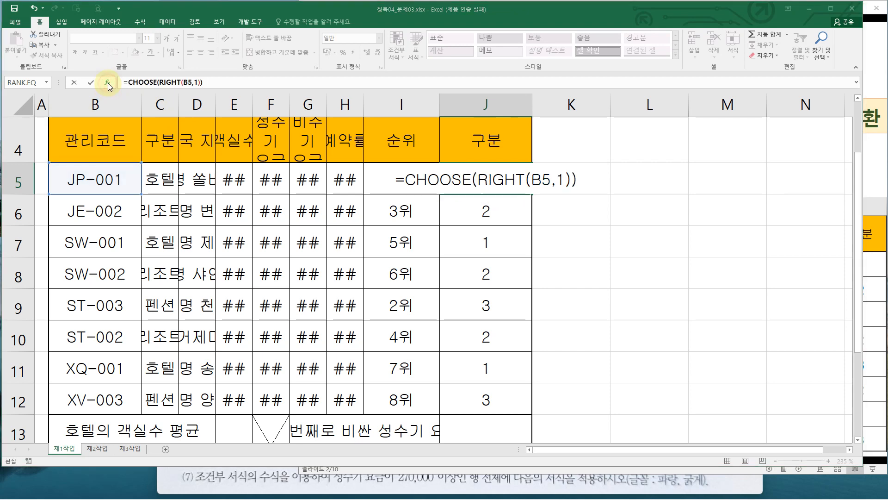
Switch the argument dialog from RIGHT back to CHOOSE and move it beside the sheet
left_click_drag(391, 181, 288, 210)
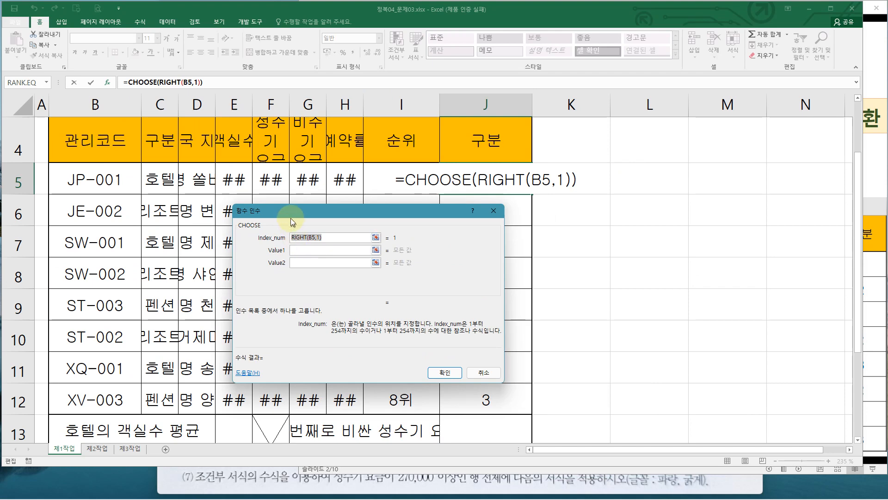
left_click_drag(289, 212, 146, 114)
left_click(162, 82)
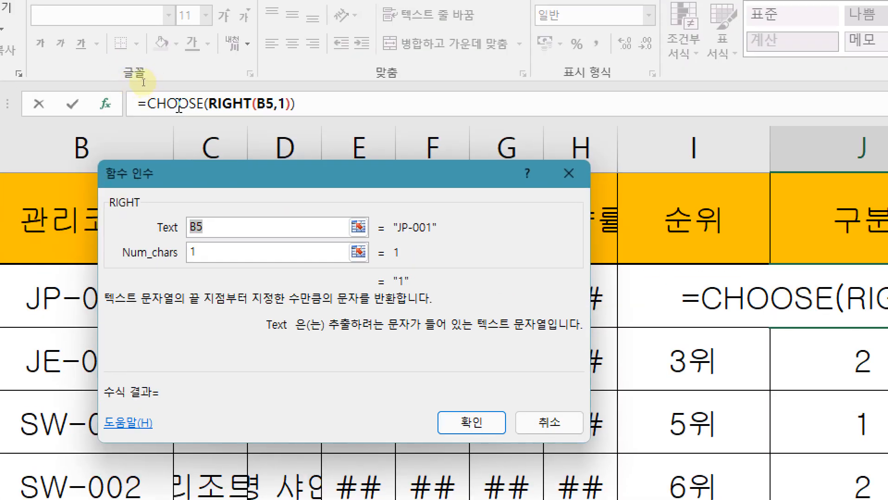
left_click(178, 105)
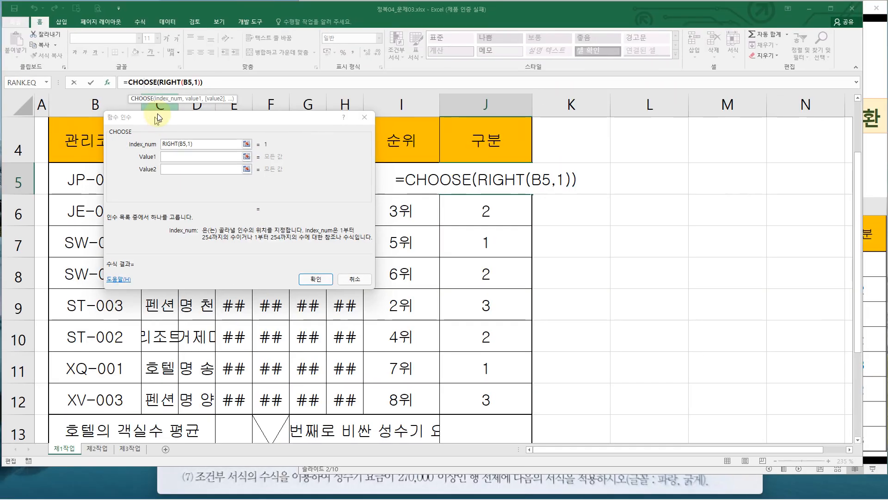
left_click_drag(207, 165, 5, 247)
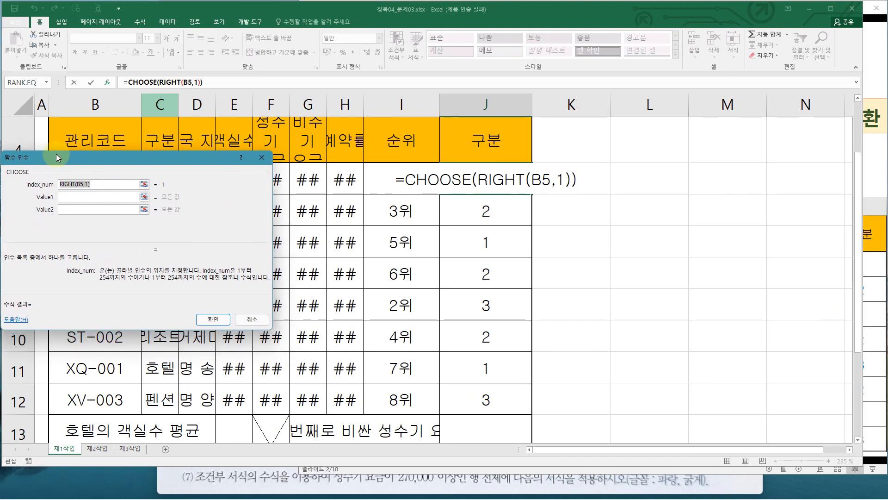
left_click_drag(56, 154, 58, 154)
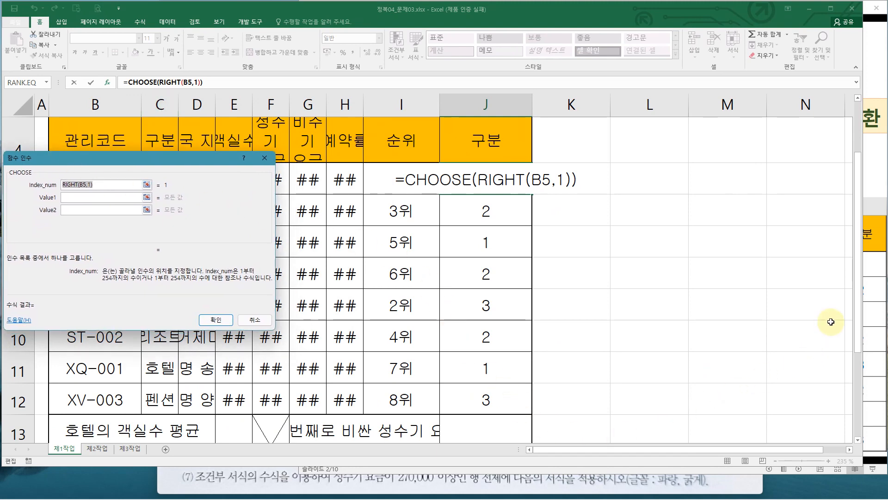
Switch to the slide show and study the CHOOSE syntax and its J5 example with "특급","고급","기본"
left_click(870, 276)
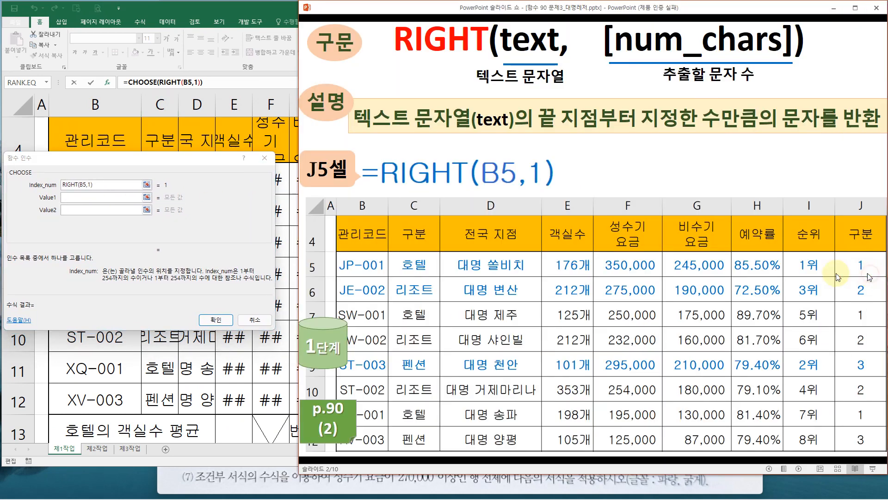
left_click(588, 223)
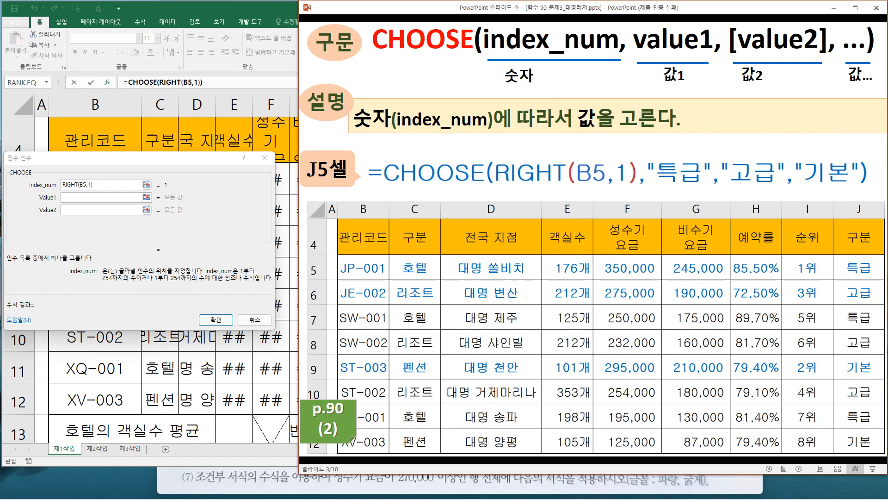
left_click_drag(299, 250, 283, 250)
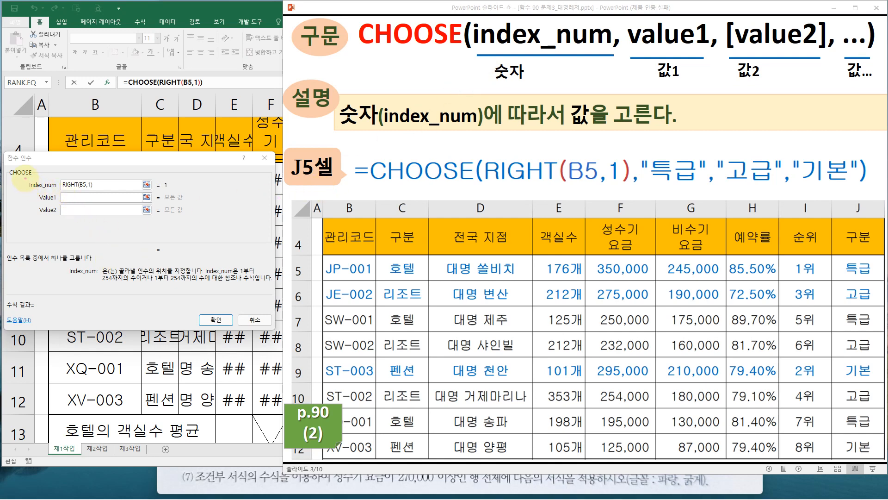
left_click_drag(37, 184, 97, 190)
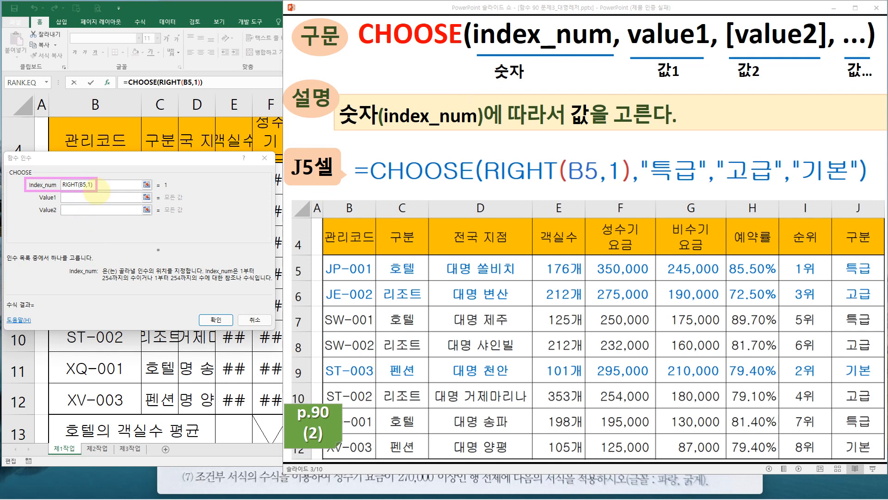
mouse_move(470, 18)
left_mouse_down()
mouse_move(560, 60)
mouse_move(613, 56)
left_mouse_up()
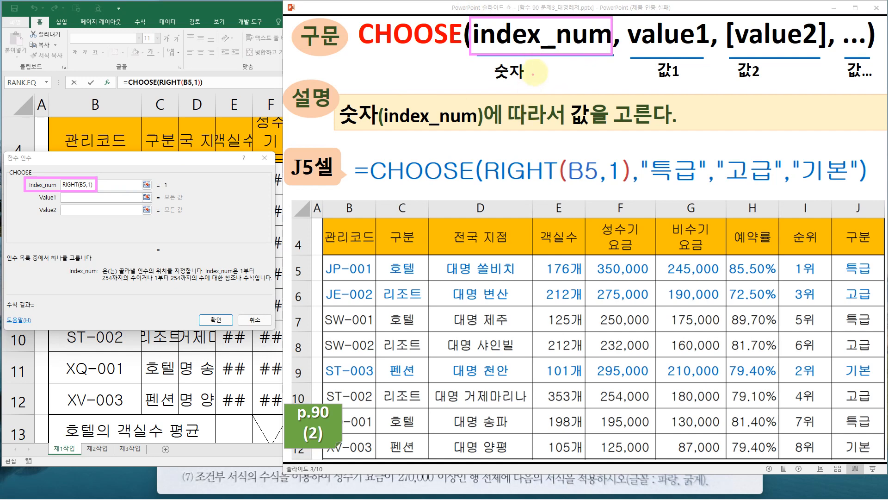
left_click_drag(542, 66, 544, 204)
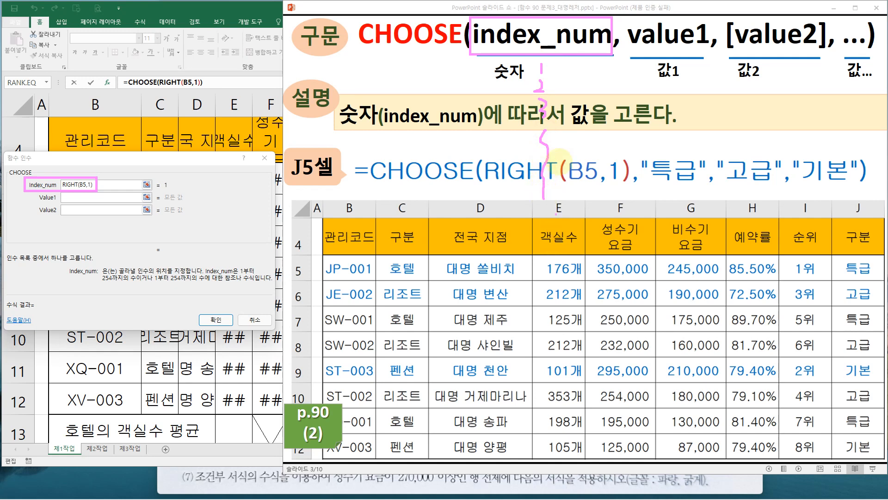
key("Escape")
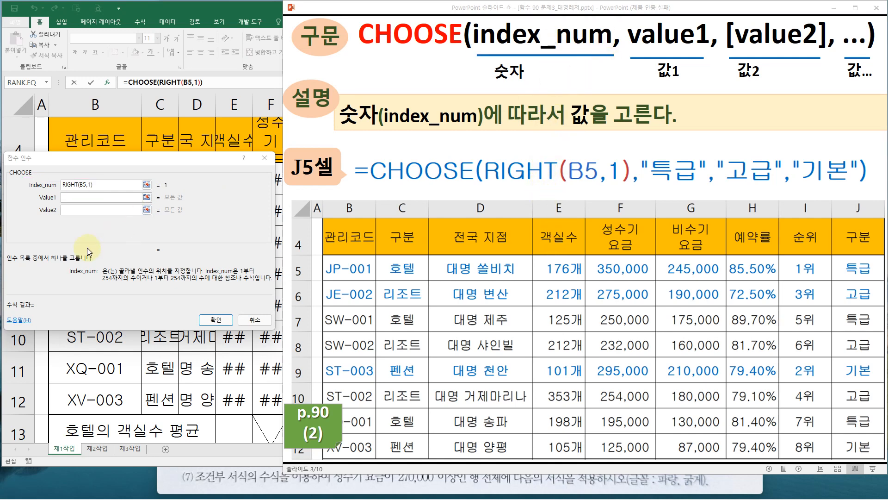
key("ctrl+2")
mouse_move(58, 192)
left_mouse_down()
mouse_move(102, 202)
mouse_move(101, 227)
left_mouse_up()
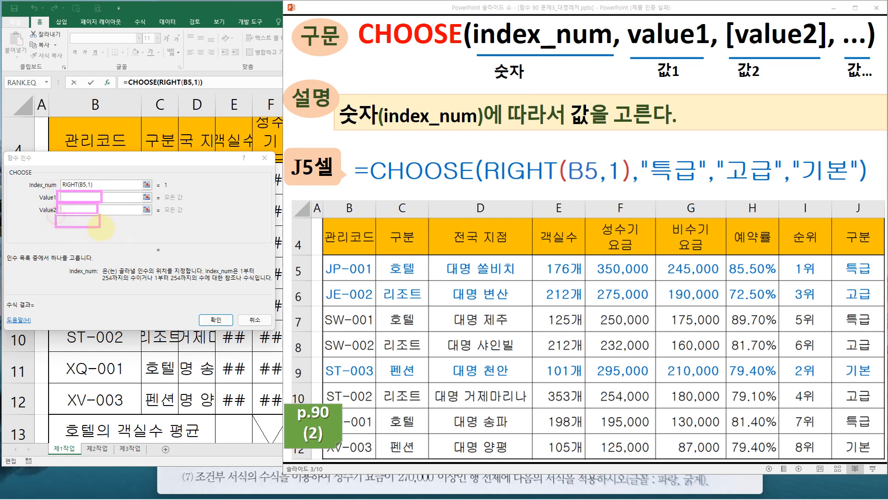
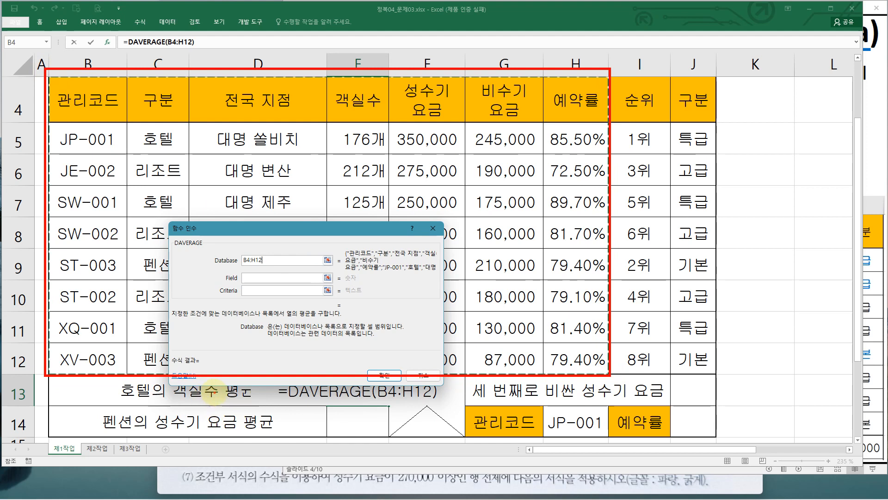
Set the DAVERAGE Field argument to the 객실수 header cell E4
left_click_drag(223, 399, 251, 403)
left_click_drag(376, 396, 389, 403)
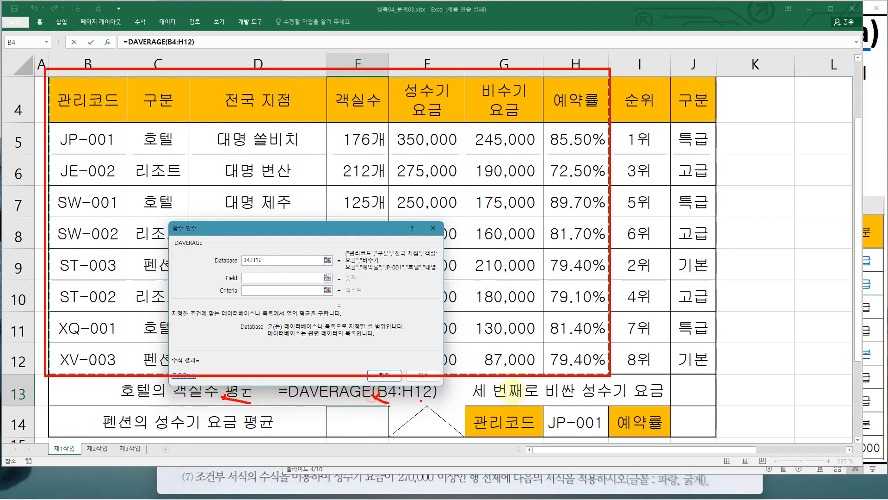
mouse_move(534, 391)
left_mouse_down()
mouse_move(528, 400)
mouse_move(536, 398)
left_mouse_up()
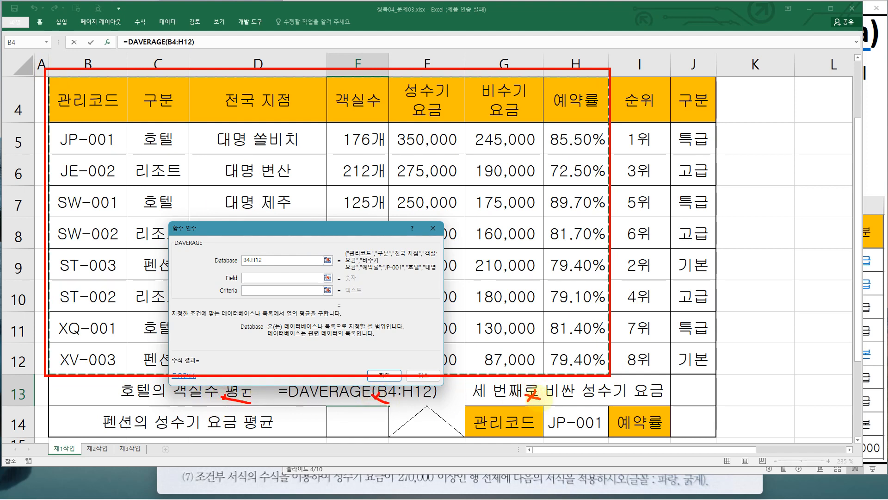
left_click_drag(61, 355, 125, 355)
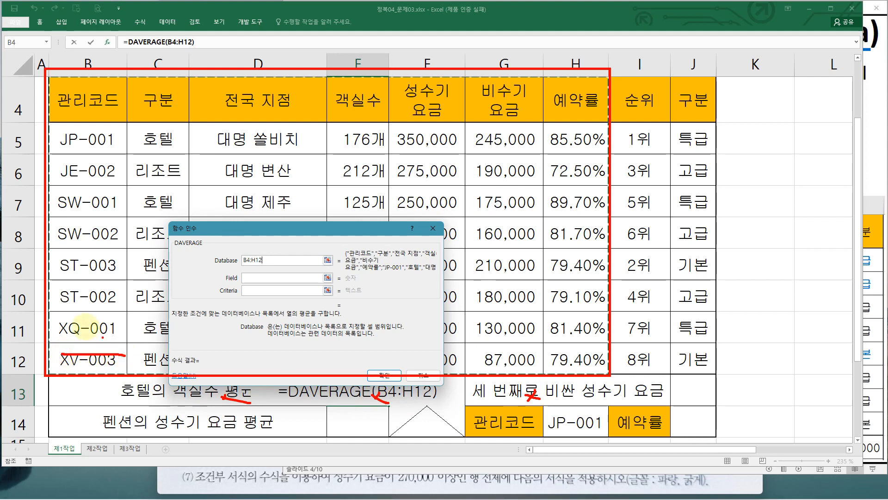
left_click_drag(82, 324, 129, 324)
mouse_move(107, 95)
left_mouse_down()
mouse_move(92, 105)
mouse_move(111, 103)
mouse_move(160, 214)
left_mouse_up()
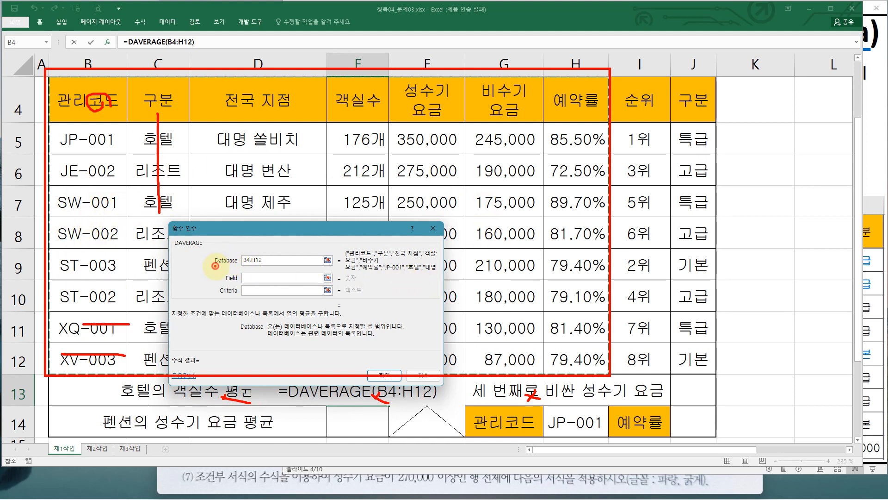
left_click(248, 278)
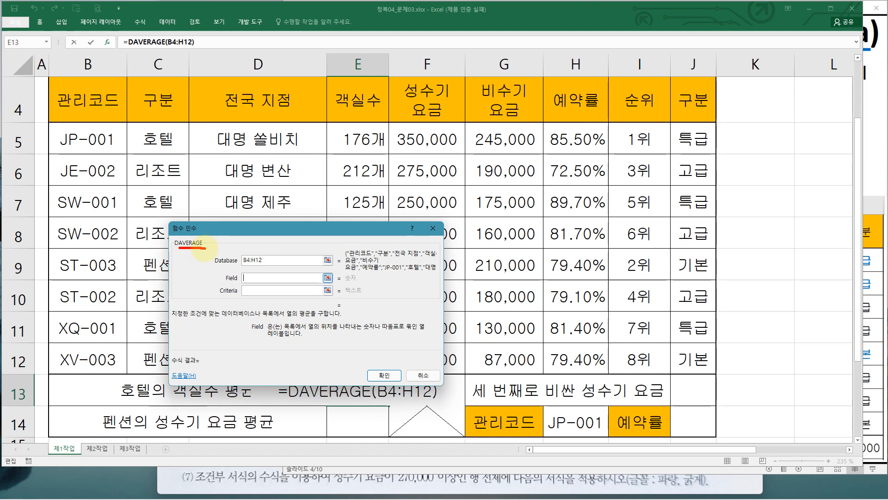
left_click_drag(176, 380, 257, 401)
key("Escape")
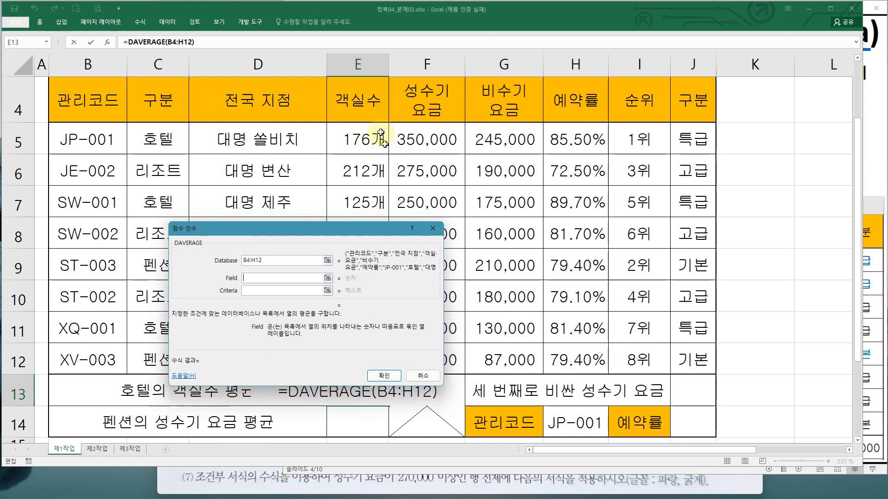
left_click(366, 104)
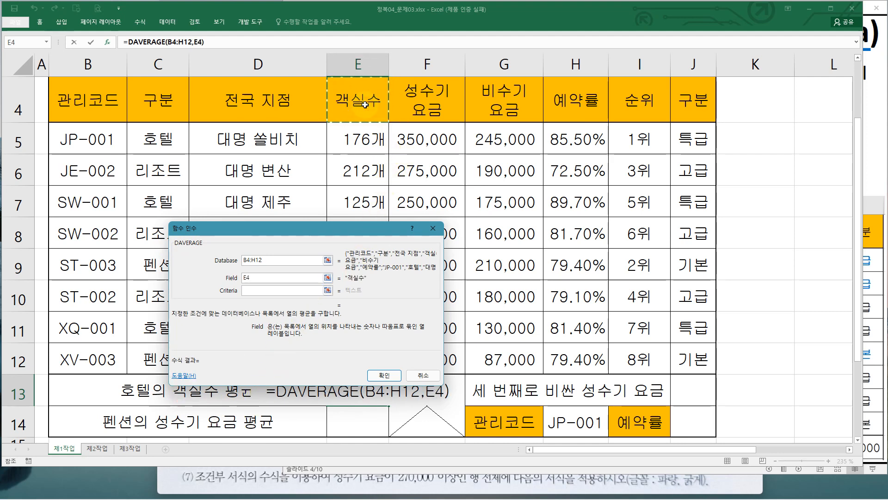
mouse_move(348, 115)
left_mouse_down()
mouse_move(314, 199)
mouse_move(260, 263)
mouse_move(269, 272)
left_mouse_up()
key("Escape")
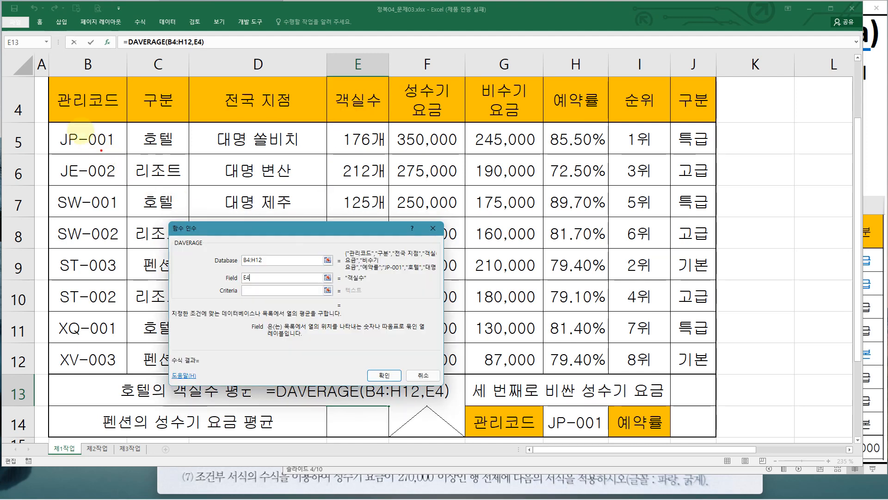
Set the DAVERAGE Criteria to C4:C5 and confirm the formula in E13
mouse_move(46, 77)
left_mouse_down()
mouse_move(547, 386)
mouse_move(600, 391)
mouse_move(606, 374)
left_mouse_up()
left_click_drag(106, 159, 94, 187)
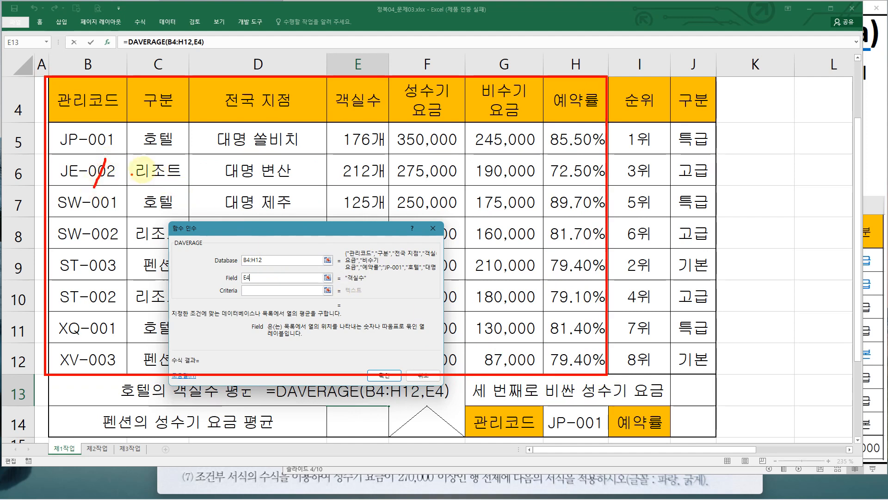
mouse_move(149, 163)
left_mouse_down()
mouse_move(152, 178)
mouse_move(180, 177)
left_mouse_up()
left_click_drag(234, 160, 244, 182)
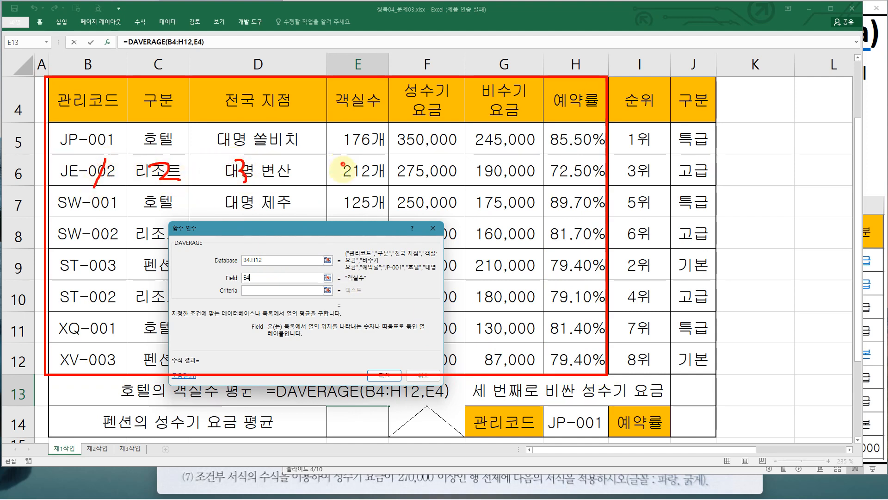
left_click_drag(344, 163, 355, 177)
left_click_drag(352, 164, 346, 189)
mouse_move(254, 274)
left_mouse_down()
mouse_move(273, 277)
mouse_move(261, 287)
left_mouse_up()
key("Escape")
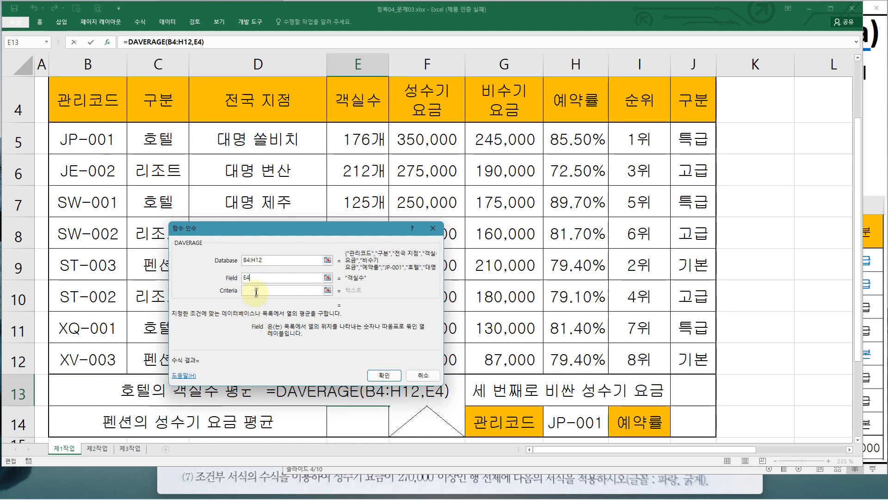
left_click(254, 291)
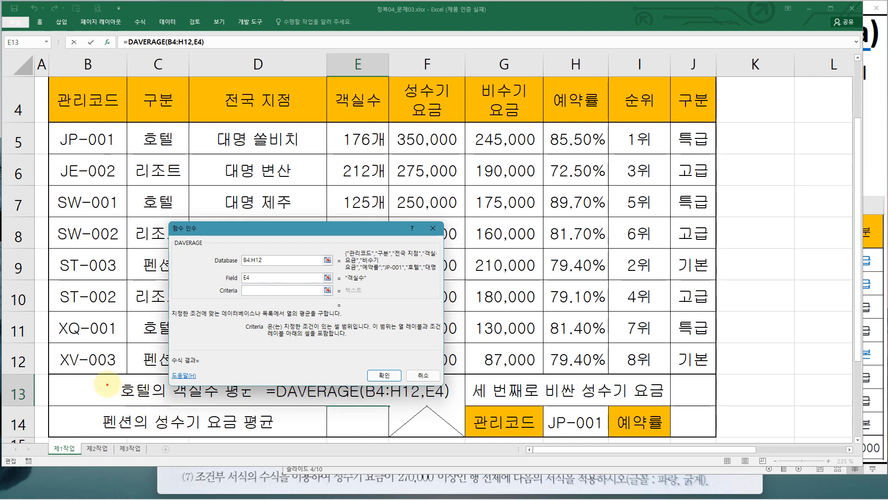
mouse_move(149, 380)
left_mouse_down()
mouse_move(119, 399)
mouse_move(254, 404)
left_mouse_up()
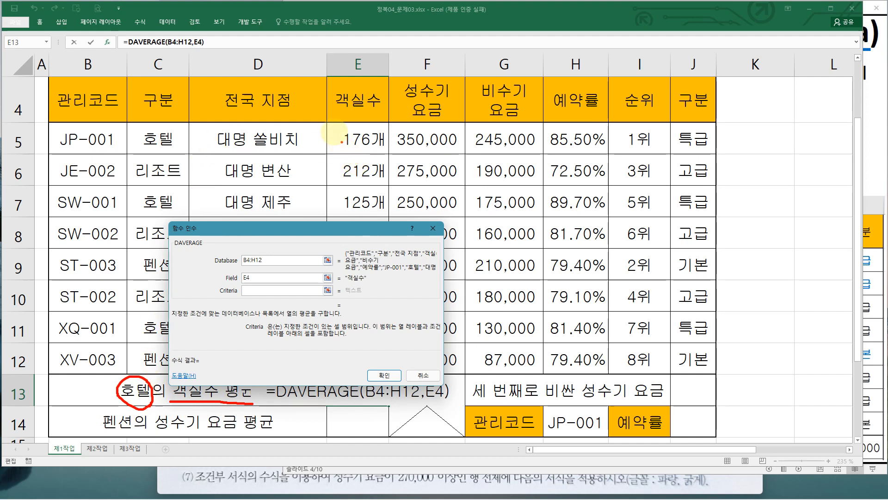
mouse_move(370, 126)
left_mouse_down()
mouse_move(332, 257)
mouse_move(388, 166)
mouse_move(375, 126)
mouse_move(366, 173)
left_mouse_up()
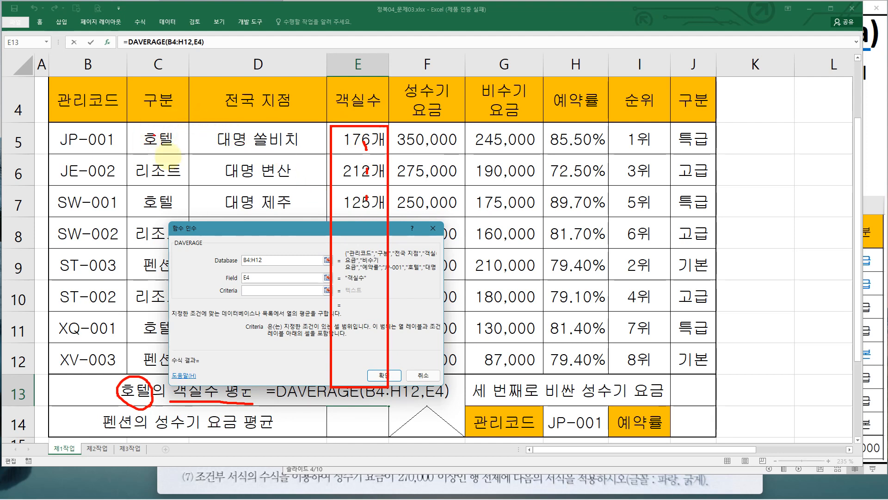
key("Escape")
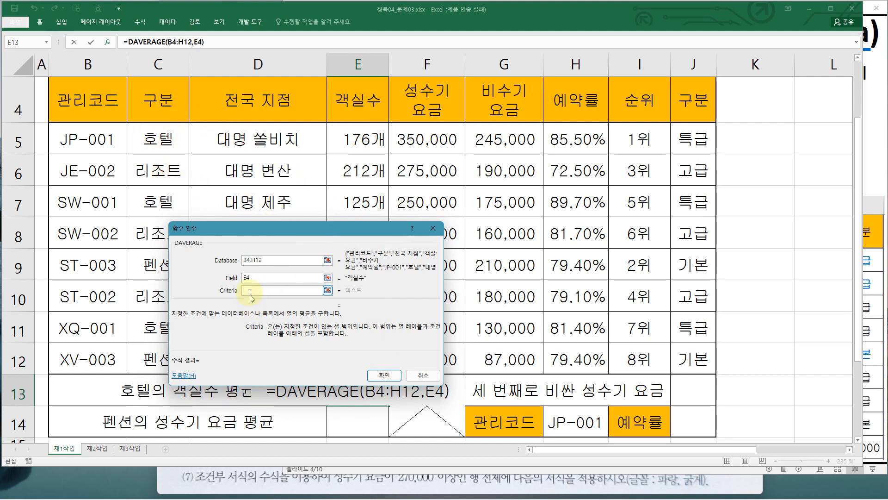
left_click_drag(157, 100, 159, 139)
key("ctrl+2")
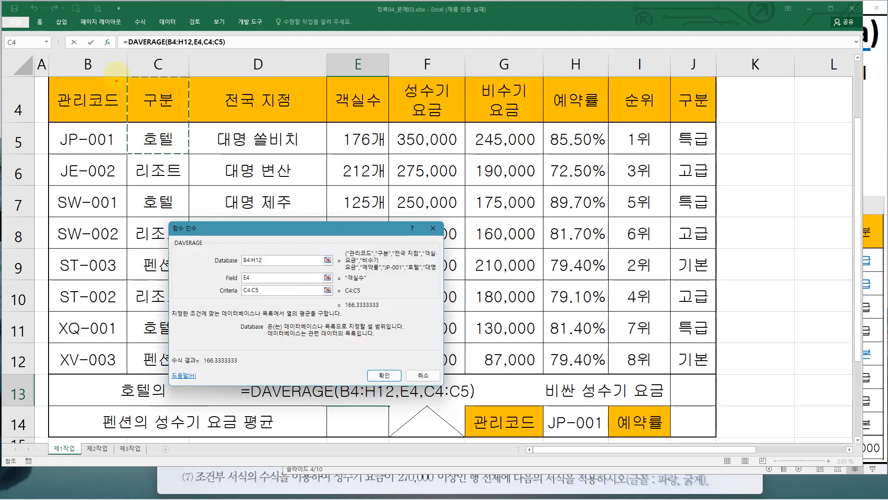
mouse_move(124, 72)
left_mouse_down()
mouse_move(189, 161)
mouse_move(233, 299)
left_mouse_up()
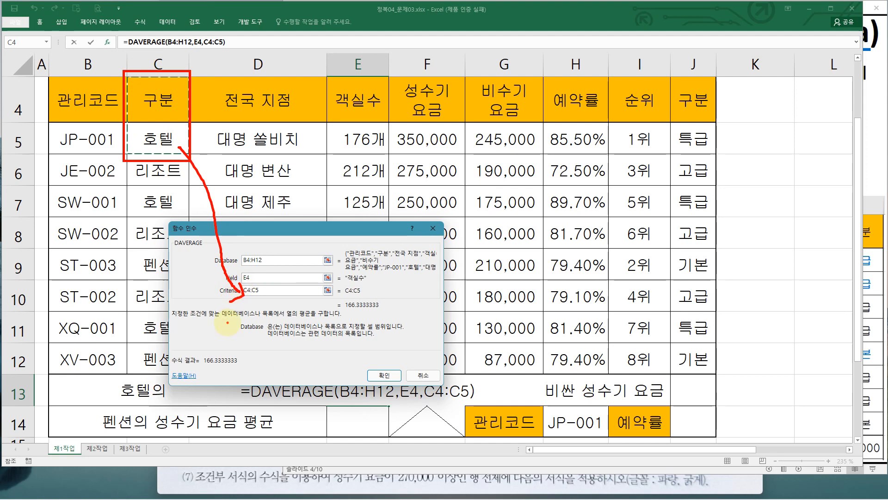
key("Escape")
left_click(384, 375)
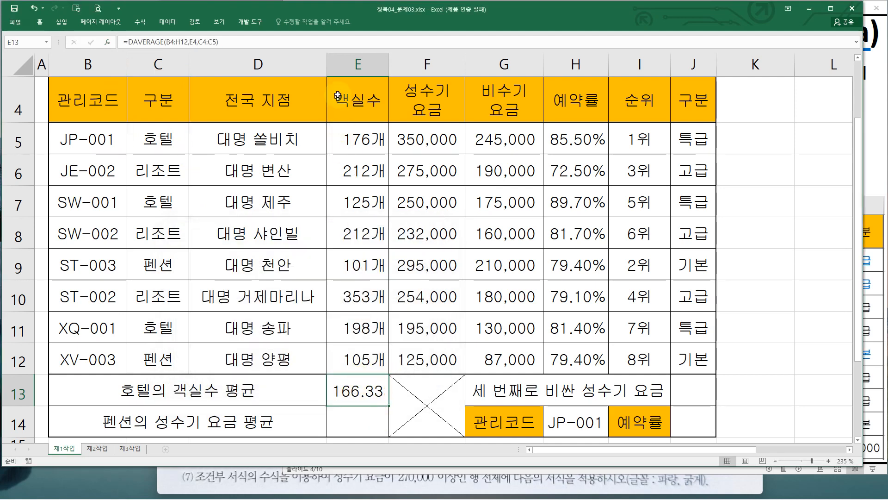
Widen column E so the E13 average has more room
left_click_drag(333, 77, 370, 84)
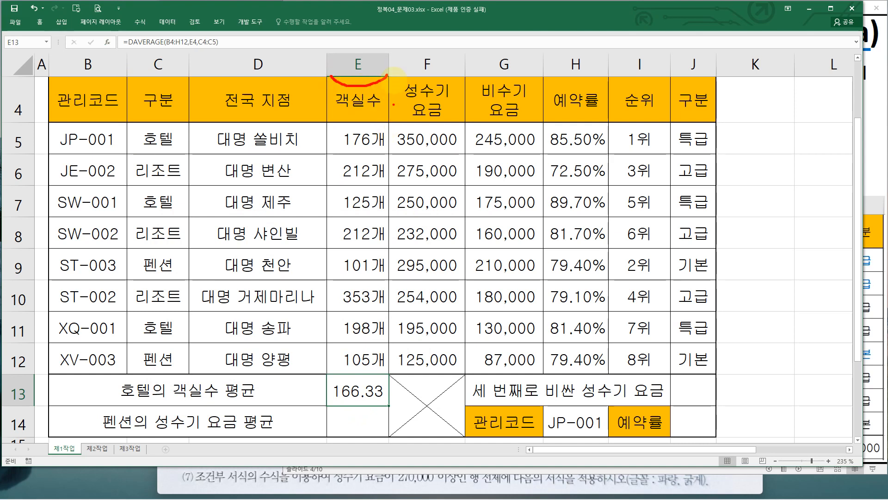
key("Escape")
mouse_move(388, 67)
left_mouse_down()
mouse_move(450, 71)
mouse_move(386, 78)
mouse_move(379, 68)
mouse_move(415, 76)
mouse_move(405, 70)
left_mouse_up()
left_click(386, 79)
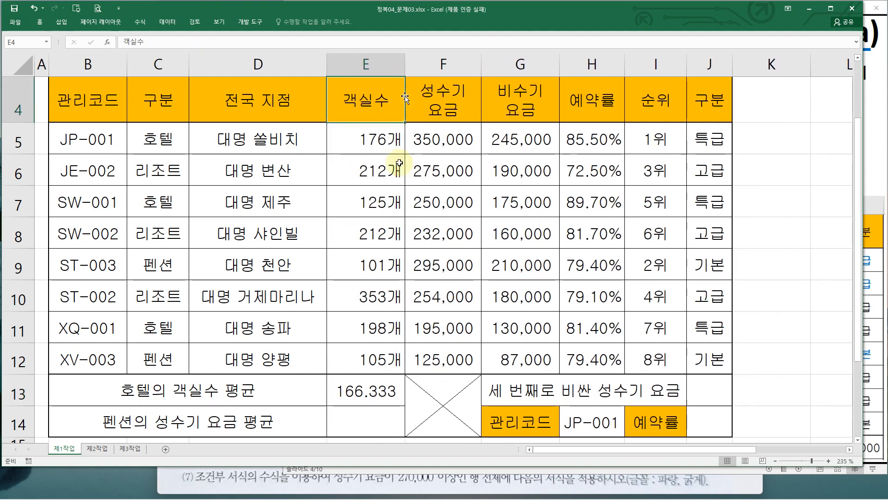
Switch to the problem sheet image and read condition (3) on rounding down with ROUNDDOWN and DAVERAGE
left_click(410, 483)
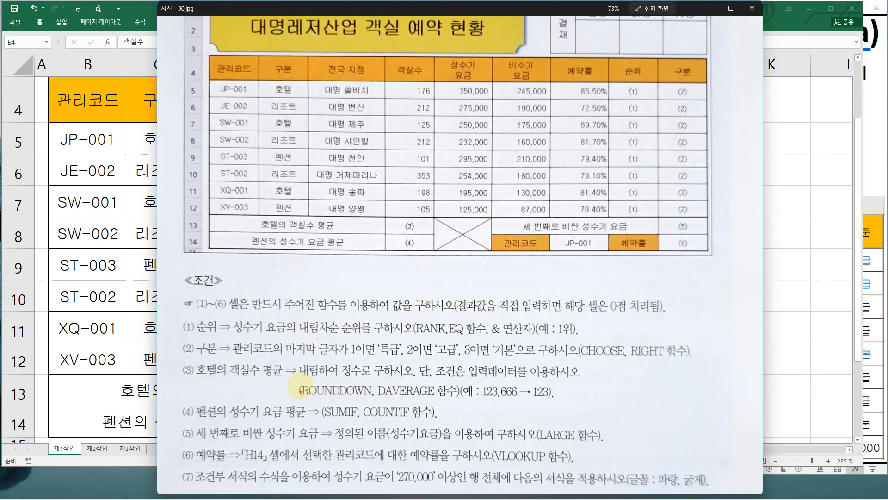
mouse_move(300, 379)
left_mouse_down()
mouse_move(324, 394)
mouse_move(373, 400)
left_mouse_up()
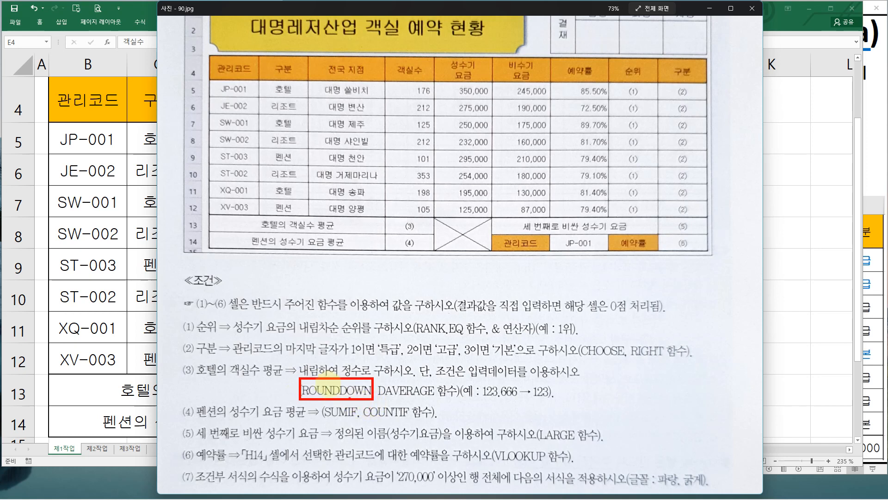
left_click_drag(297, 357, 363, 380)
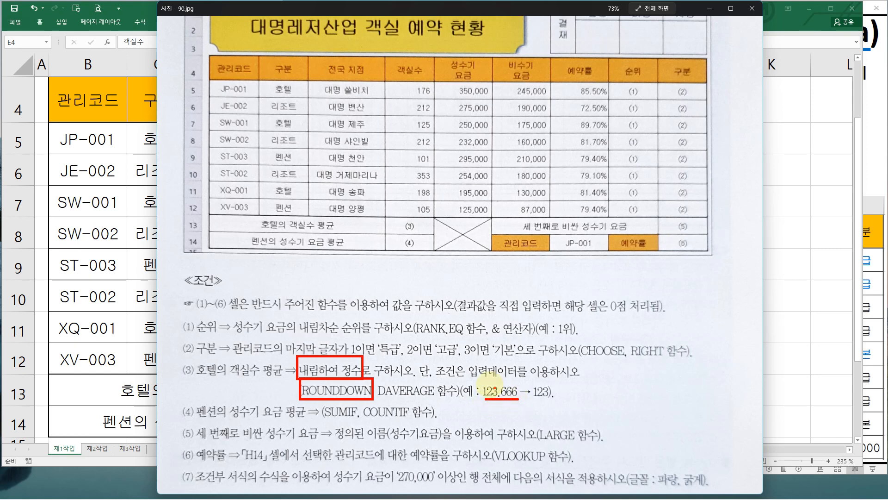
left_click_drag(481, 380, 499, 399)
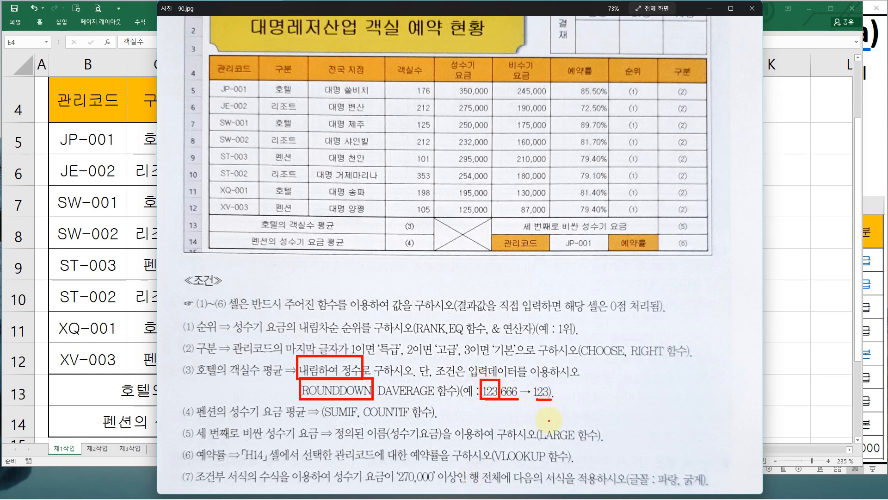
key("alt+Tab")
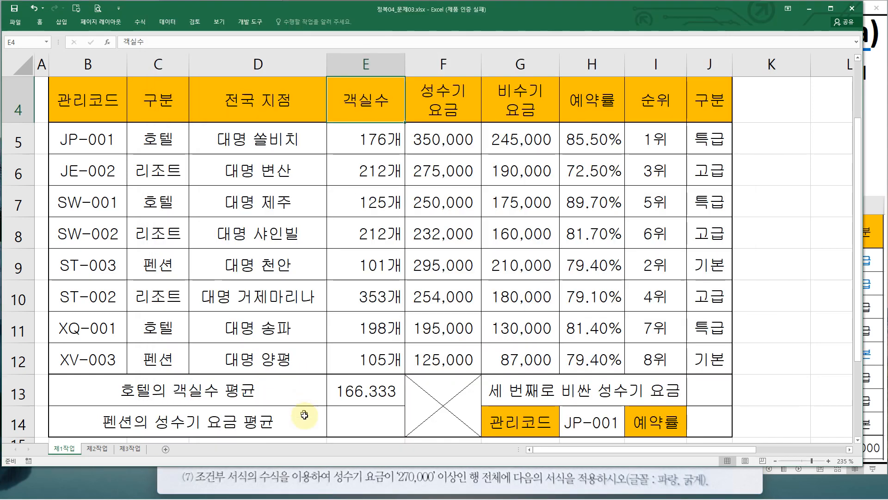
Wrap E13's DAVERAGE formula in ROUNDDOWN with Num_digits set to 0
double_click(330, 391)
left_click(259, 391)
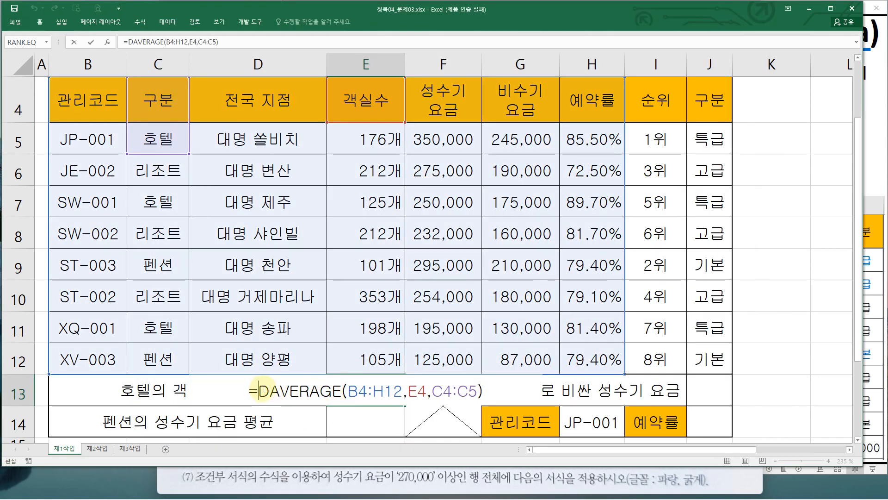
type("ro")
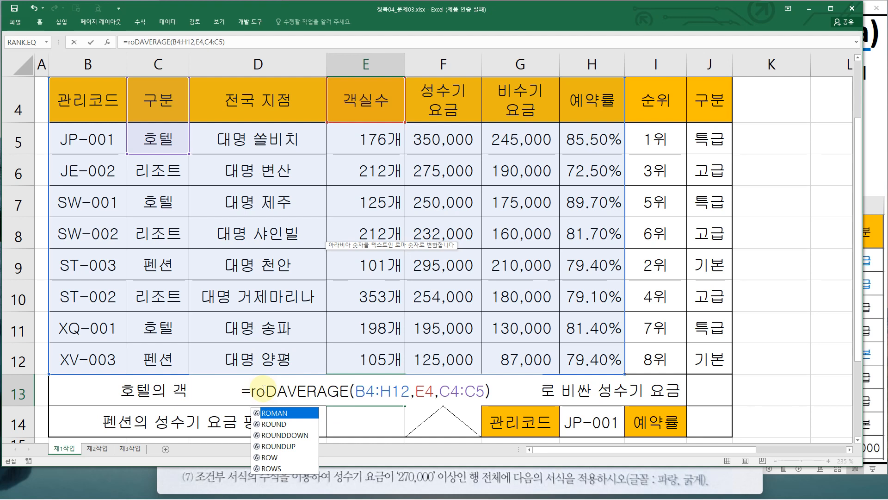
left_click(290, 436)
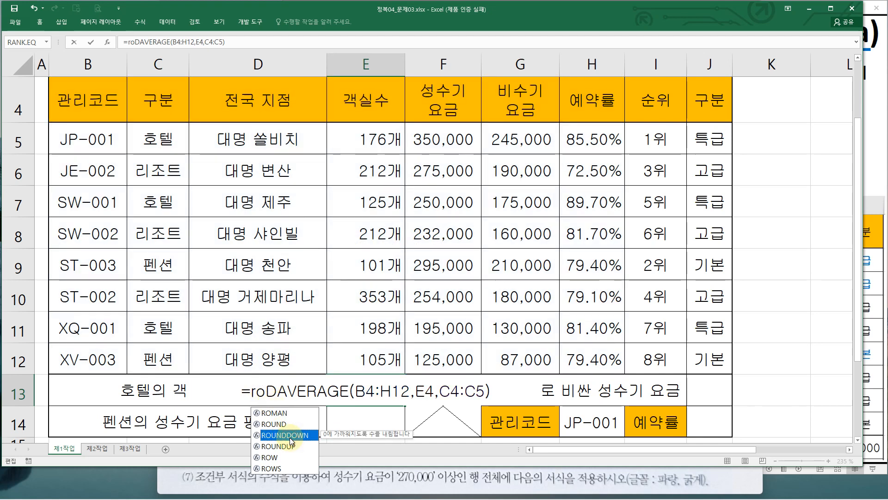
double_click(290, 436)
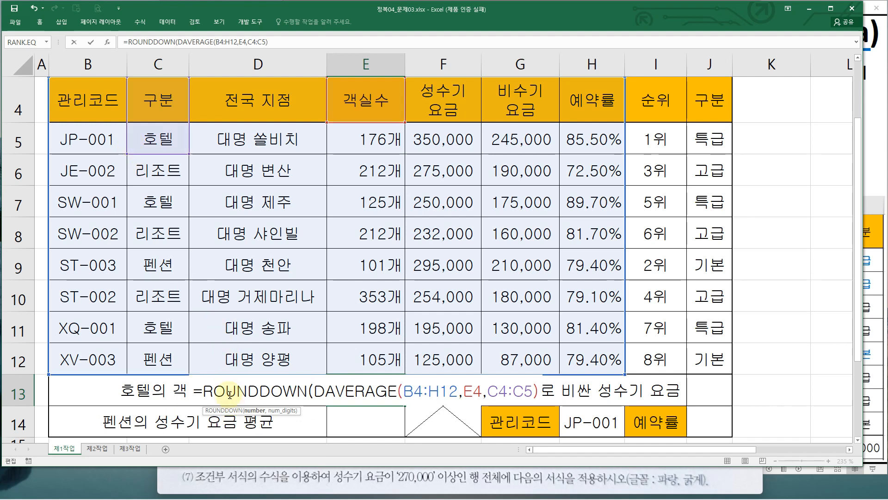
left_click(107, 42)
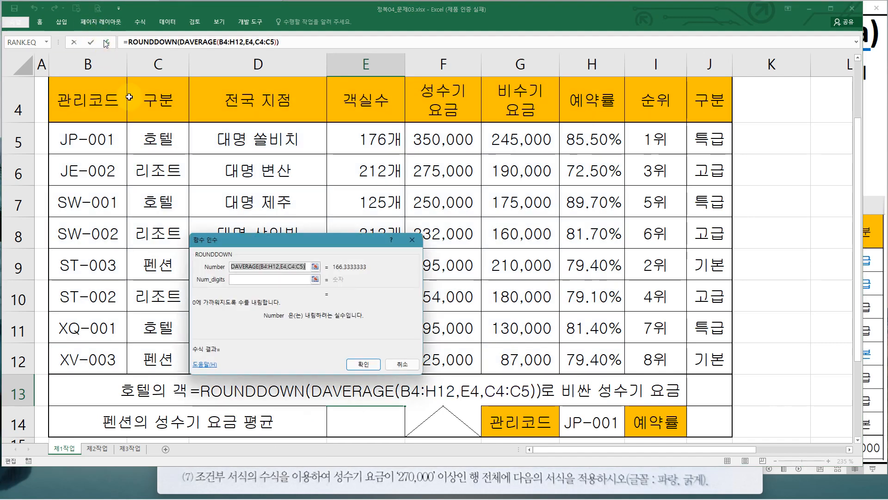
left_click_drag(235, 241, 73, 232)
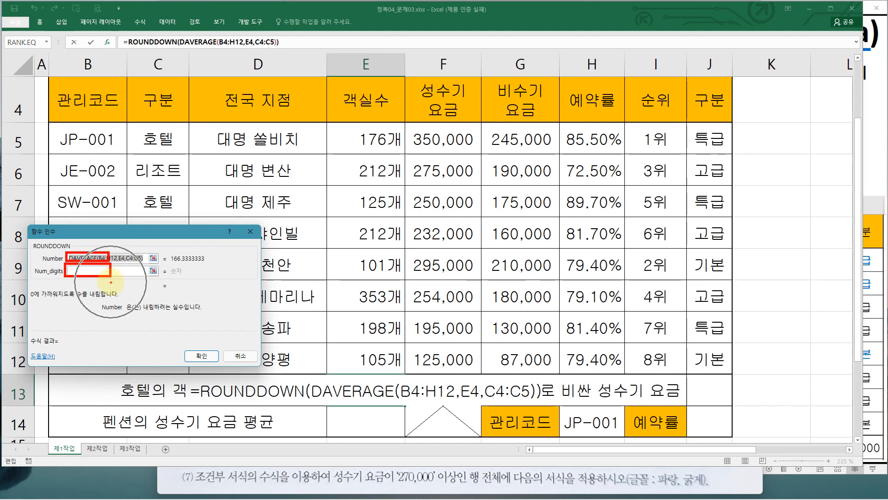
left_click(83, 270)
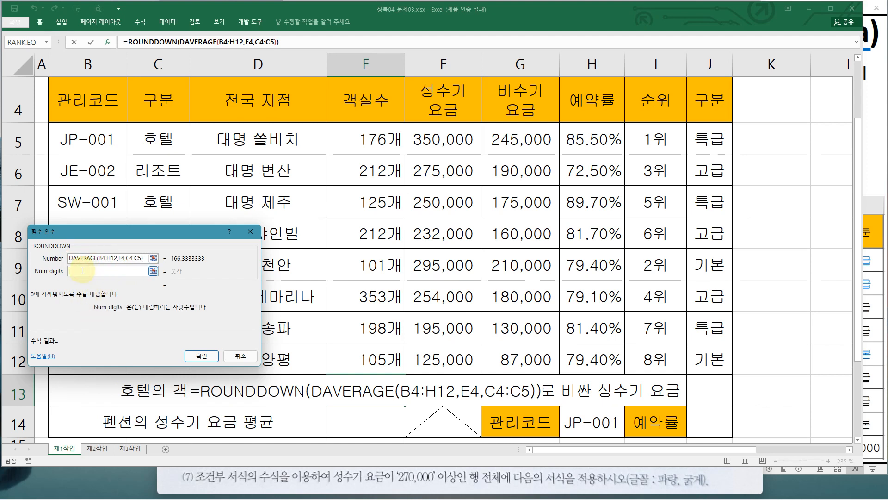
type("0")
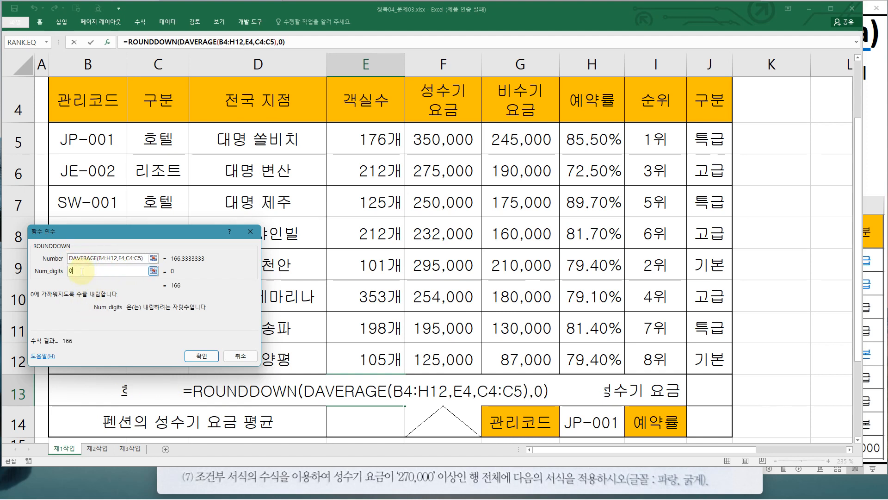
left_click(200, 358)
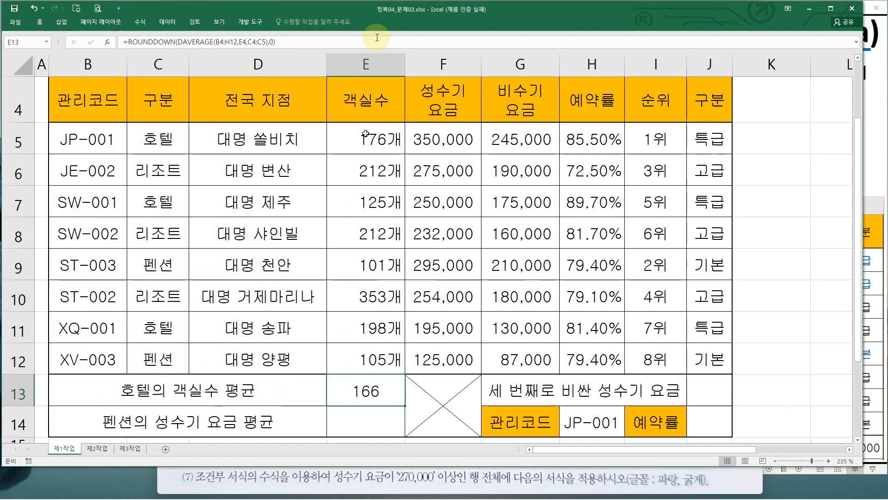
Narrow column E slightly
left_click_drag(405, 64, 444, 69)
left_click_drag(503, 70, 402, 69)
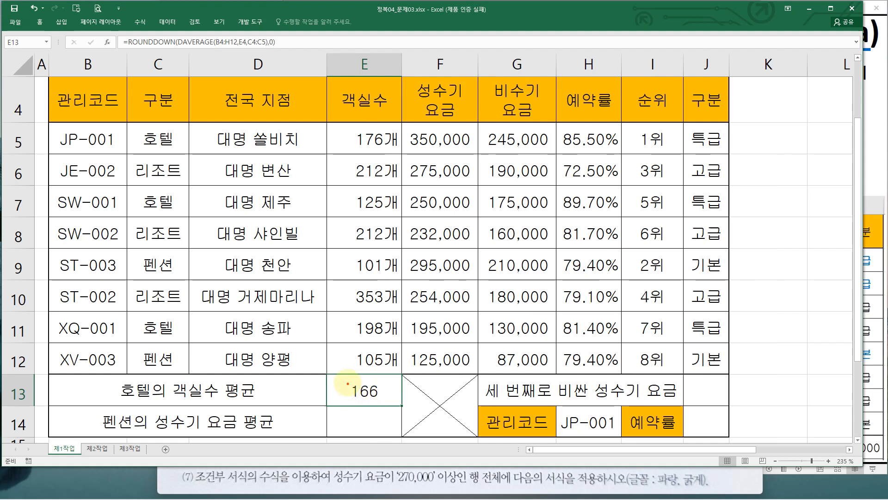
left_click_drag(345, 380, 385, 401)
key("Escape")
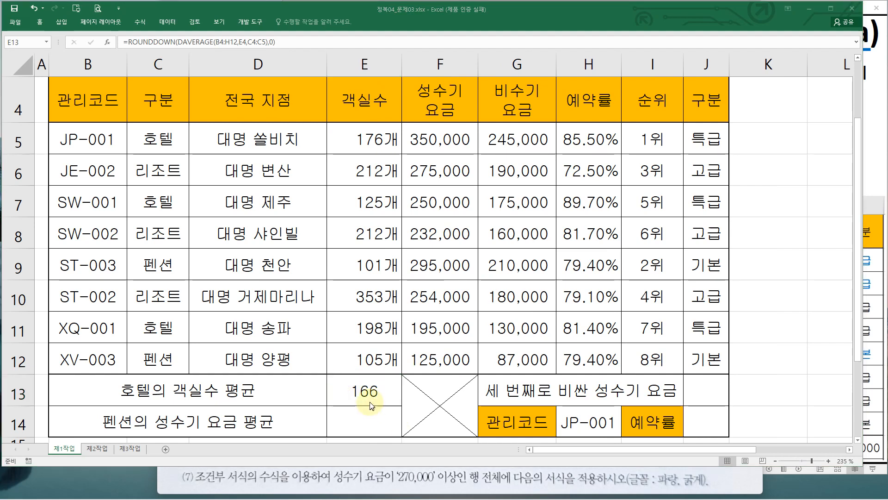
Open the ROUNDDOWN example formula in G9 of the 자릿수함수들 sheet to examine its number and num_digits arguments
left_click(369, 401)
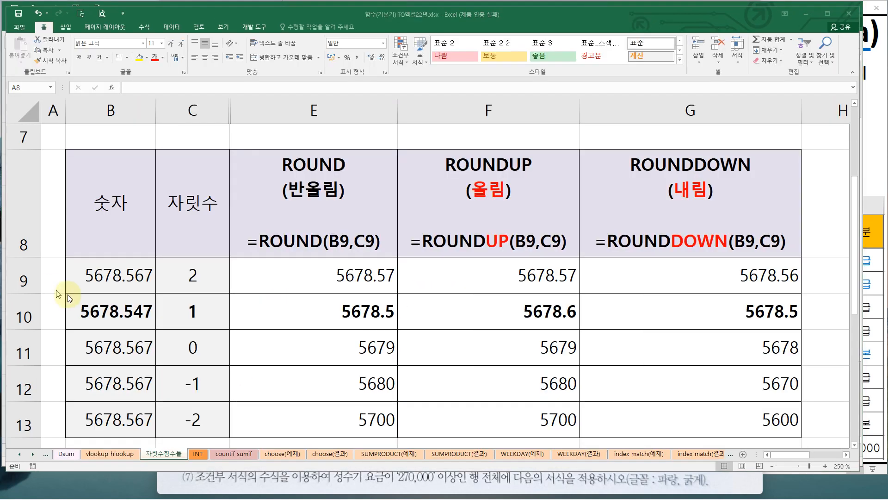
left_click(708, 287)
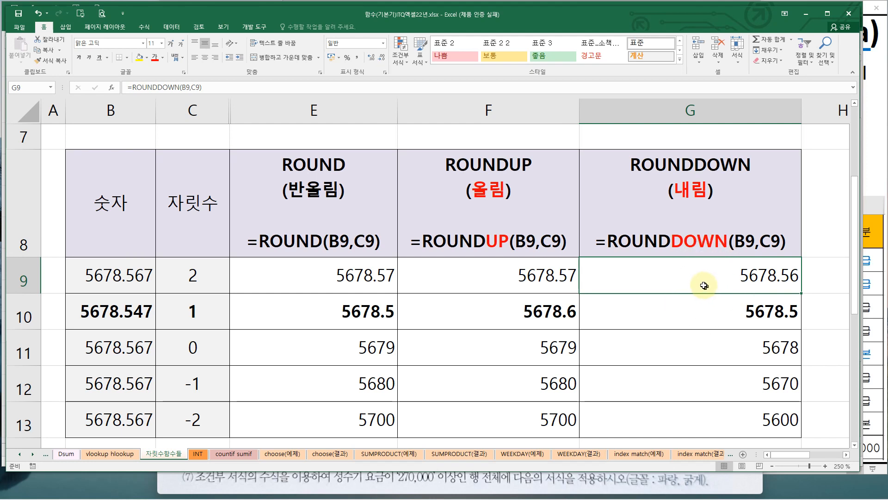
double_click(699, 278)
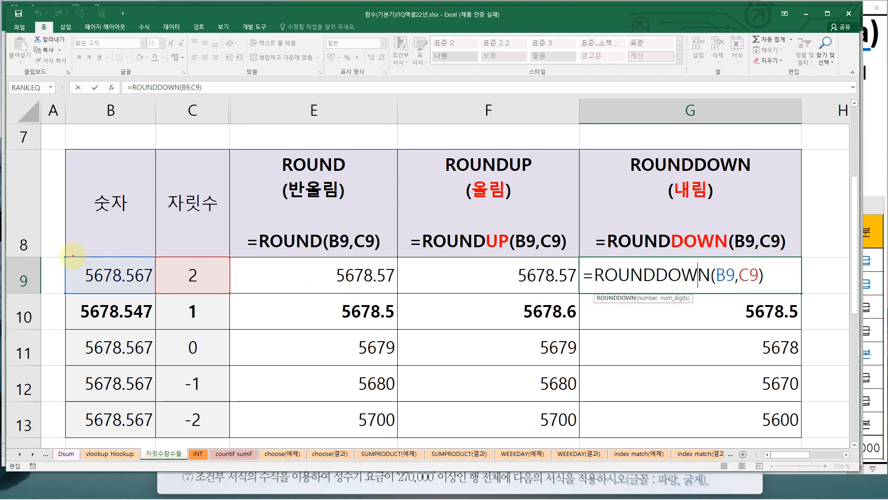
left_click_drag(73, 254, 163, 291)
left_click_drag(164, 257, 227, 291)
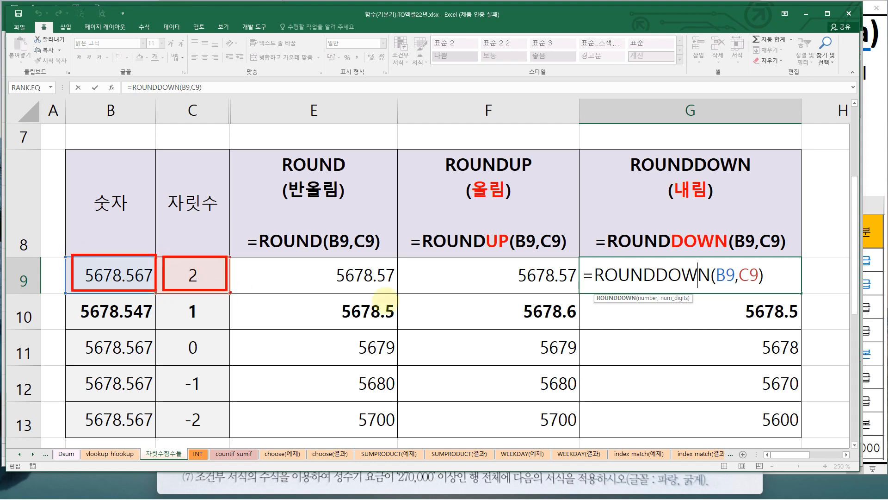
left_click_drag(720, 284, 760, 286)
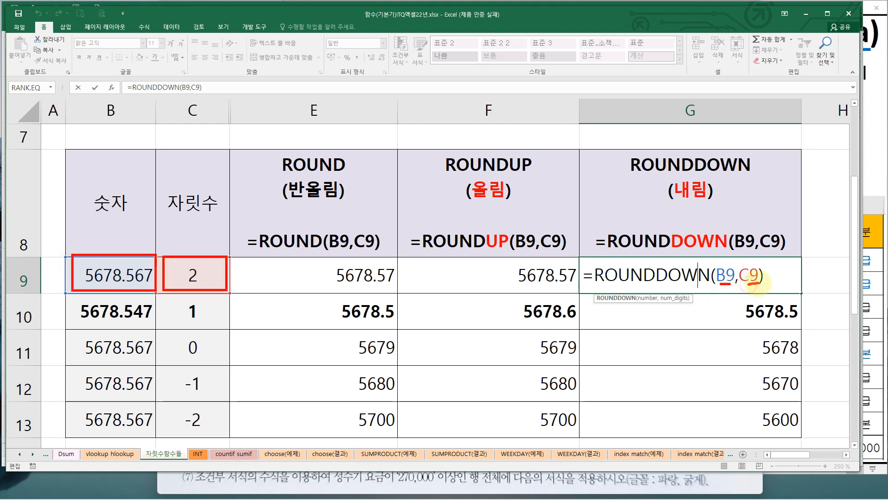
left_click_drag(673, 288, 578, 258)
mouse_move(718, 285)
left_mouse_down()
mouse_move(780, 290)
mouse_move(807, 262)
mouse_move(791, 236)
left_mouse_up()
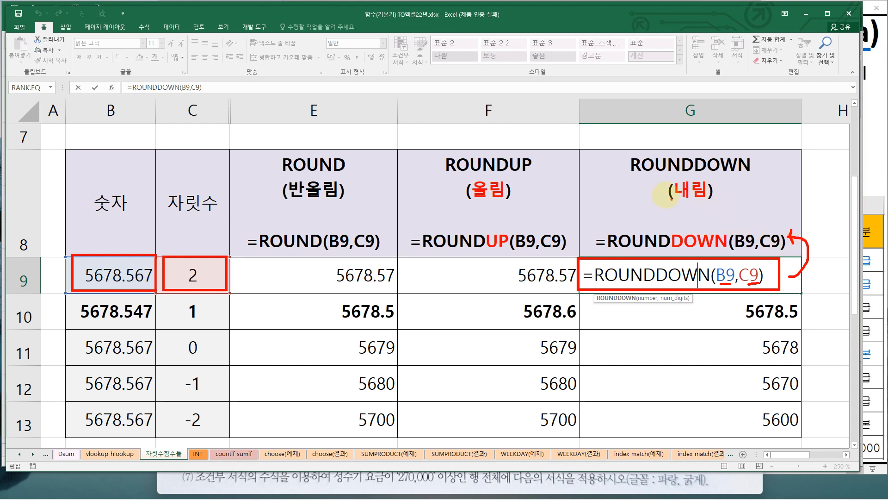
key("Escape")
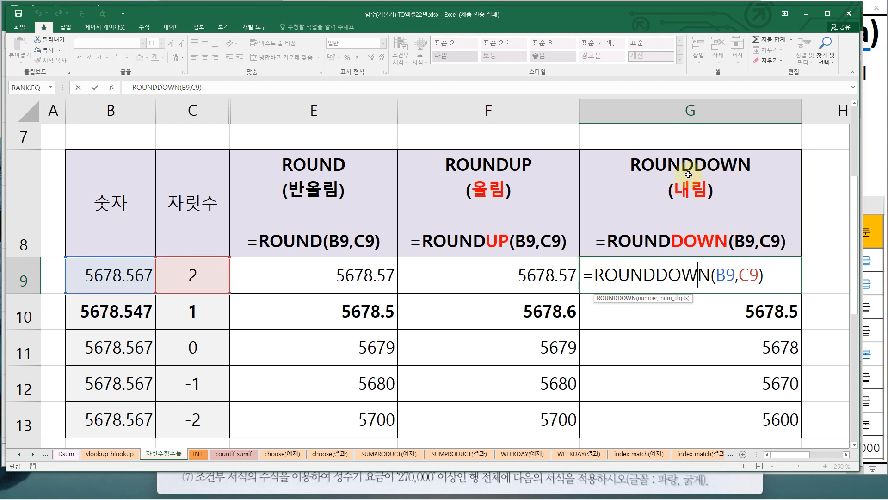
Compare the ROUND, ROUNDUP and ROUNDDOWN column headings and close the G9 formula without changes
key("ctrl+2")
mouse_move(281, 150)
left_mouse_down()
mouse_move(296, 171)
mouse_move(353, 205)
left_mouse_up()
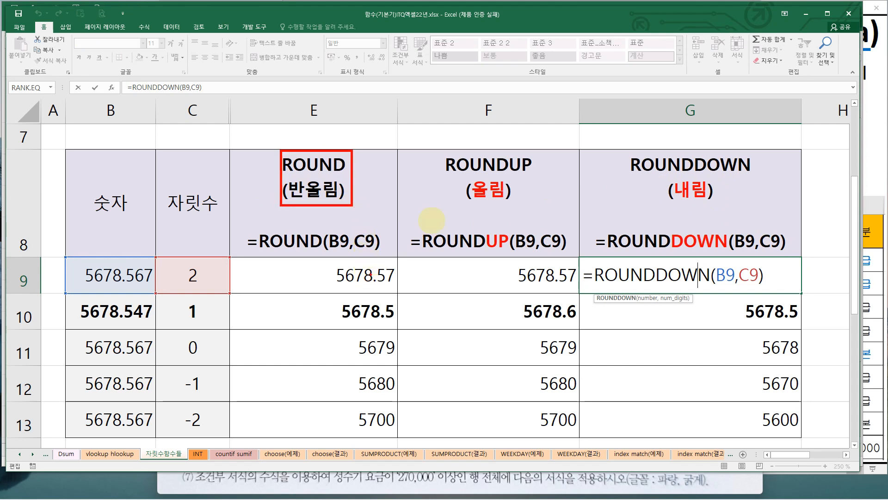
left_click_drag(444, 142, 536, 205)
left_click_drag(625, 147, 757, 201)
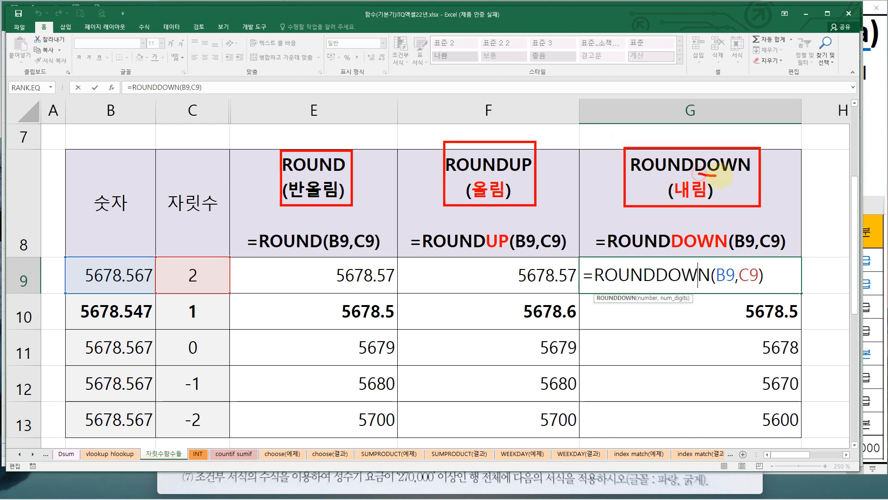
left_click_drag(698, 174, 746, 175)
key("Escape")
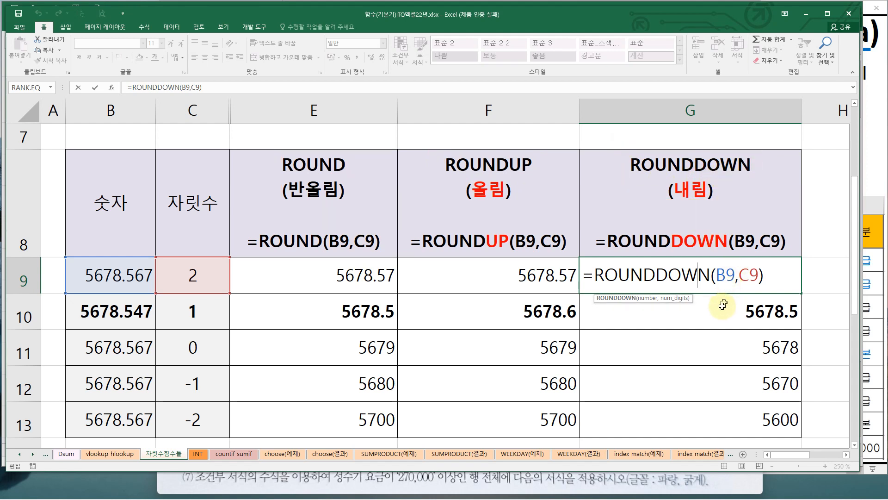
key("Escape")
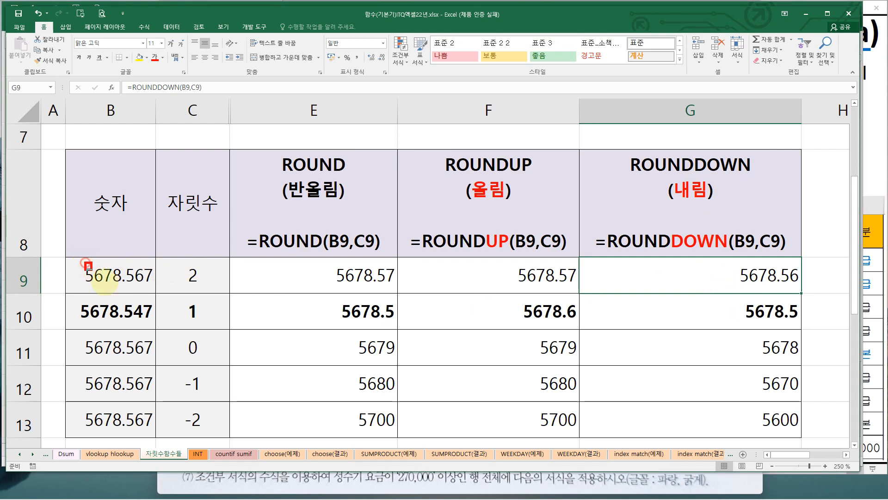
Examine row 9's number and digit count against the ROUND and ROUNDUP results
left_click_drag(84, 262, 153, 290)
left_click_drag(178, 263, 204, 287)
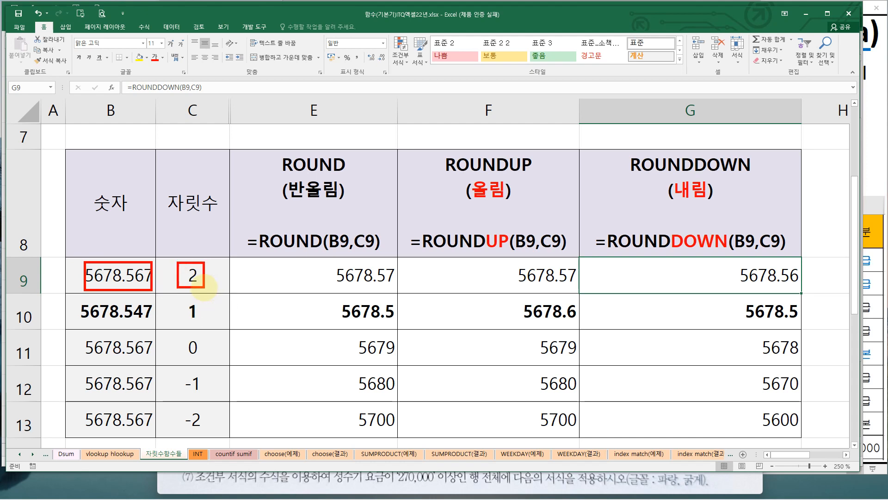
mouse_move(210, 360)
left_mouse_down()
mouse_move(179, 354)
mouse_move(208, 362)
left_mouse_up()
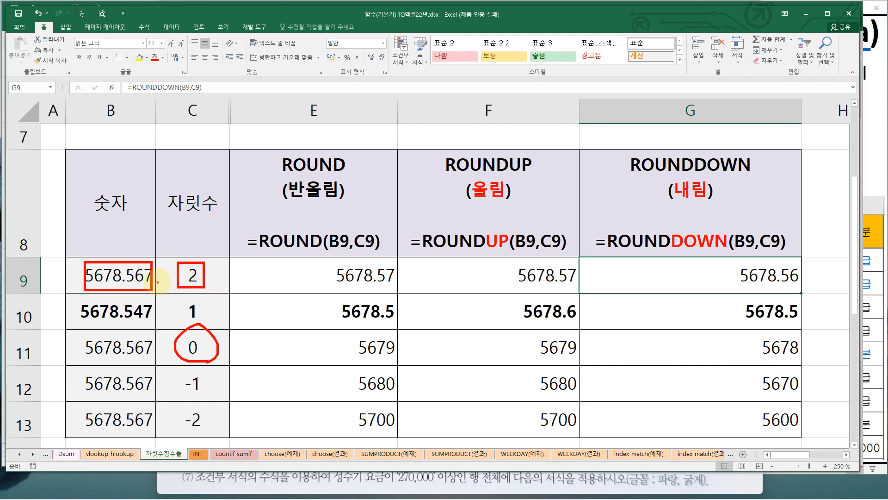
key("e")
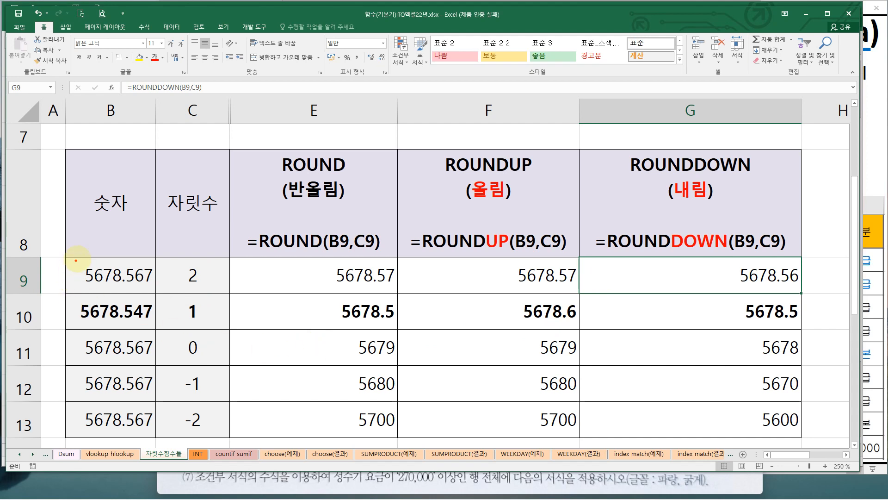
left_click_drag(82, 258, 144, 288)
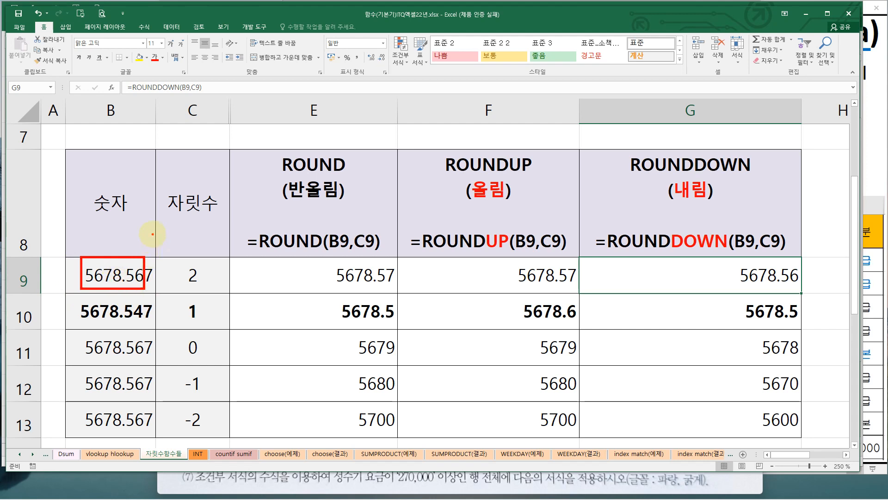
mouse_move(152, 234)
left_mouse_down()
mouse_move(151, 265)
mouse_move(157, 260)
left_mouse_up()
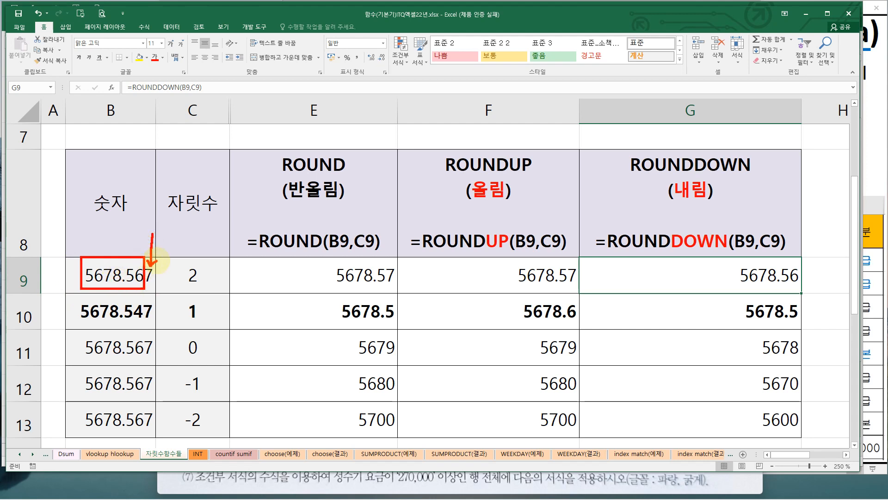
left_click_drag(283, 177, 348, 174)
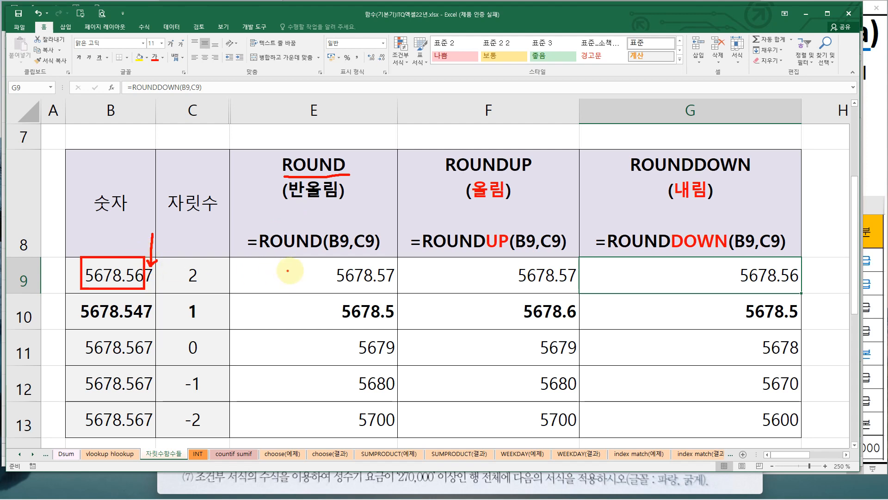
left_click_drag(329, 259, 399, 287)
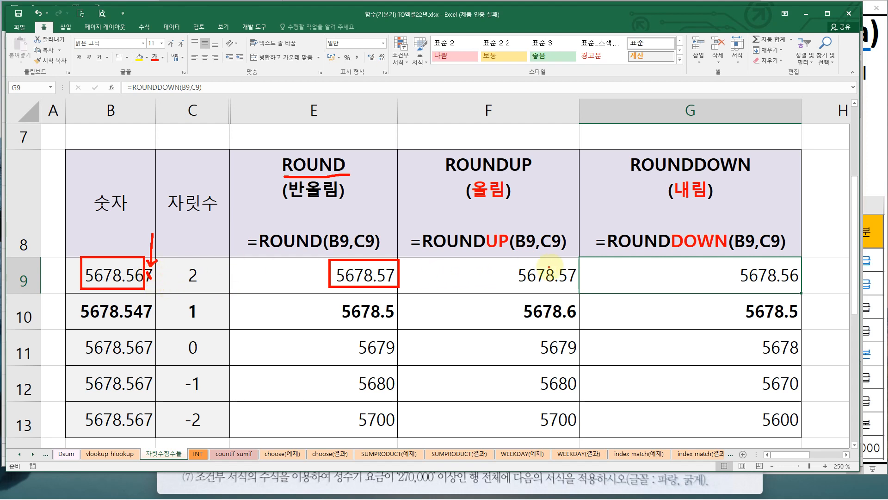
mouse_move(508, 263)
left_mouse_down()
mouse_move(542, 288)
mouse_move(579, 288)
left_mouse_up()
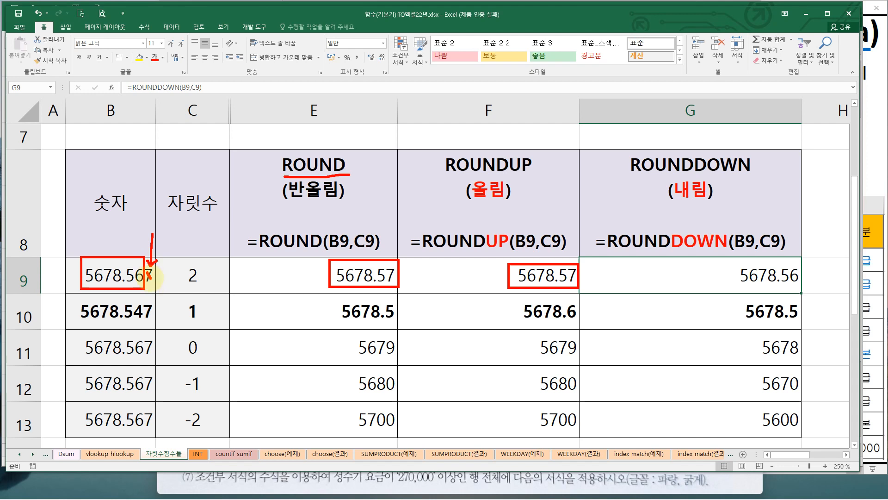
left_click(318, 271)
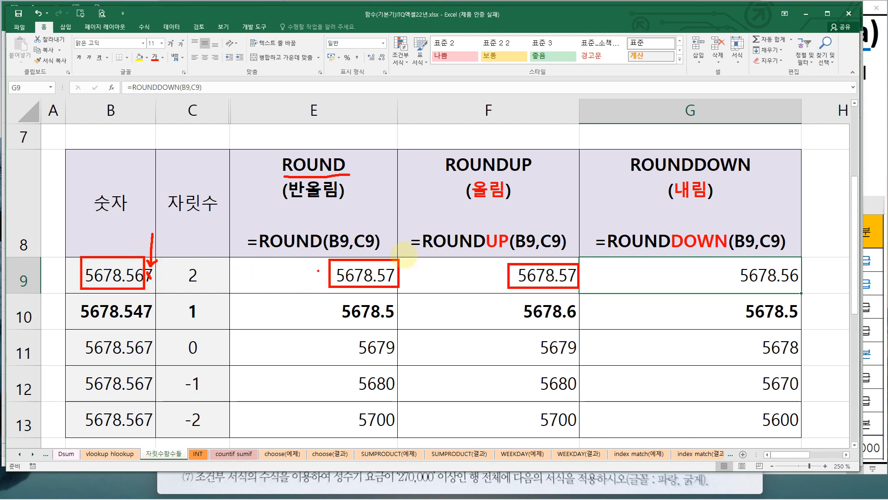
left_click(726, 262)
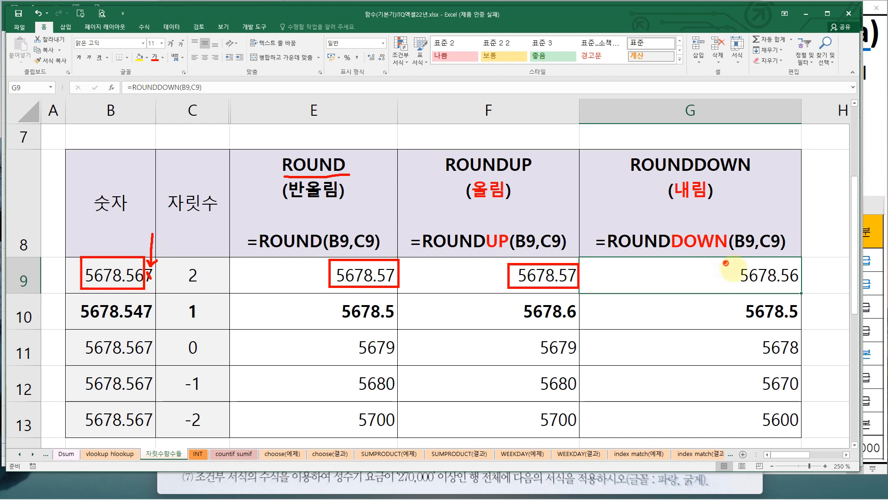
left_click_drag(726, 263, 799, 289)
key("ctrl+z")
key("ctrl+z")
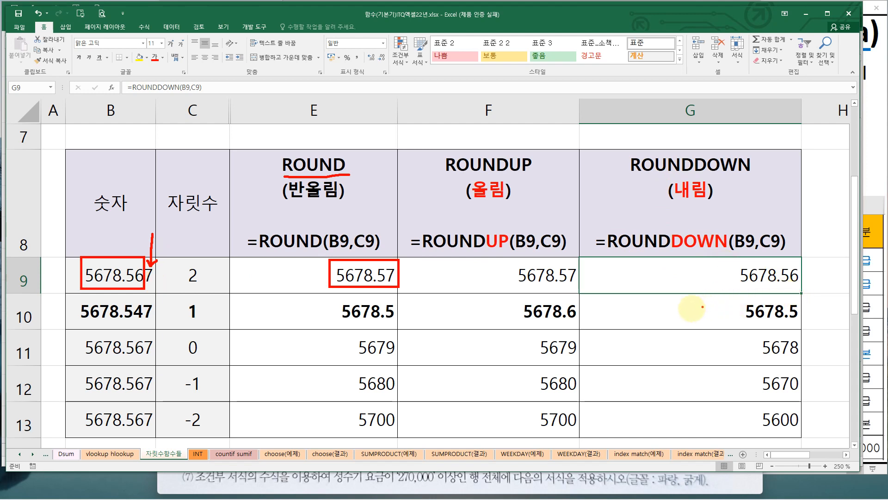
key("ctrl+z")
key("ctrl+z")
key("ctrl+z")
key("ctrl+z")
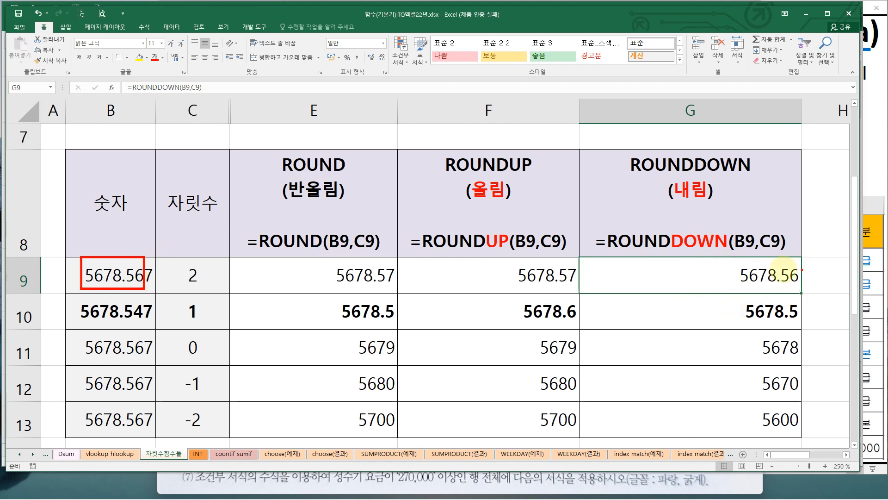
Examine how ROUNDDOWN truncates row 9's number to its digit count in G9
mouse_move(735, 259)
left_mouse_down()
mouse_move(758, 280)
mouse_move(799, 290)
left_mouse_up()
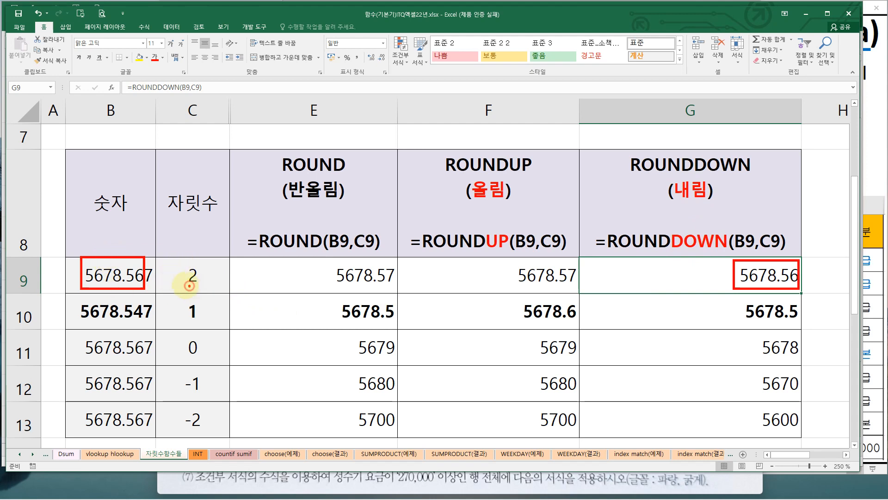
mouse_move(189, 285)
left_mouse_down()
mouse_move(184, 264)
mouse_move(196, 290)
left_mouse_up()
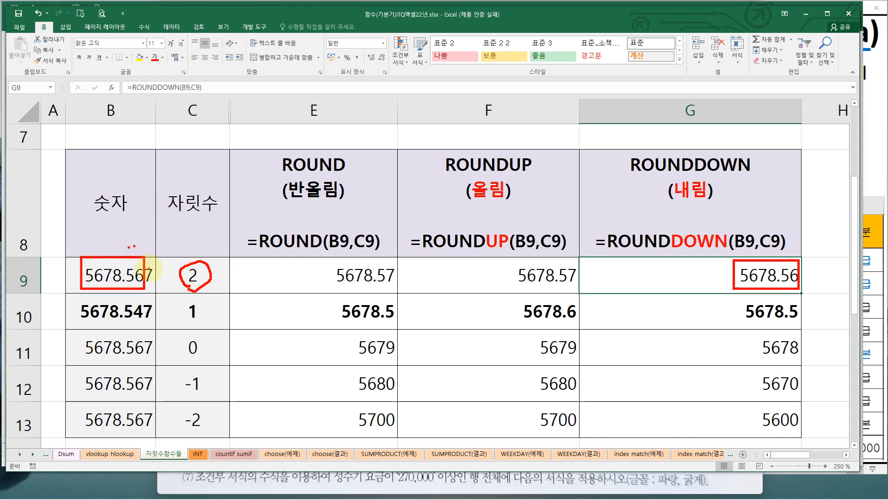
mouse_move(149, 273)
left_mouse_down()
mouse_move(158, 255)
mouse_move(151, 262)
left_mouse_up()
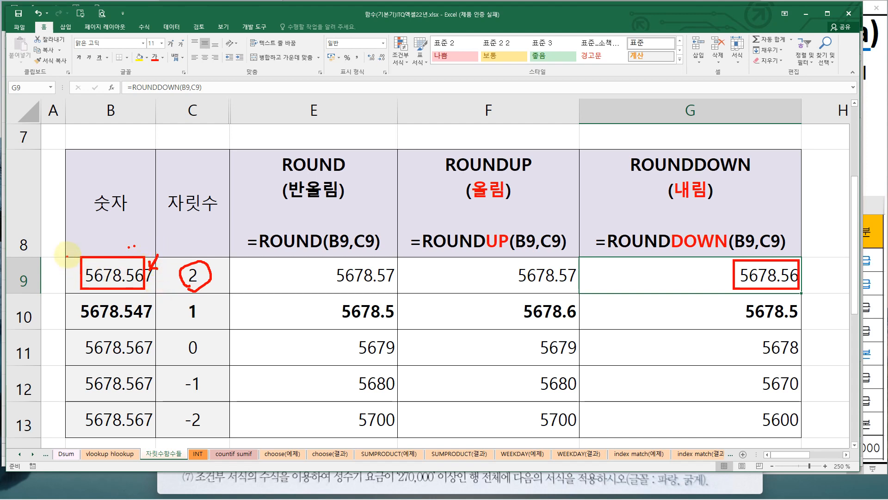
mouse_move(76, 252)
left_mouse_down()
mouse_move(91, 291)
mouse_move(135, 263)
mouse_move(147, 292)
left_mouse_up()
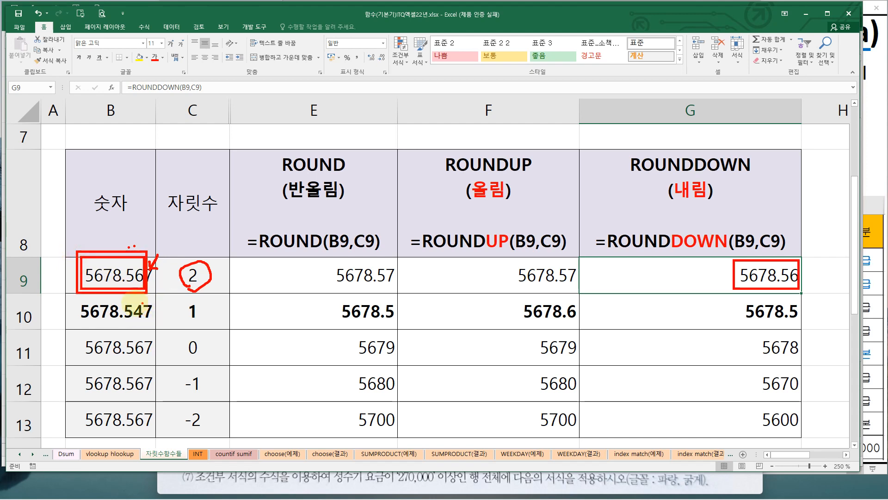
key("Escape")
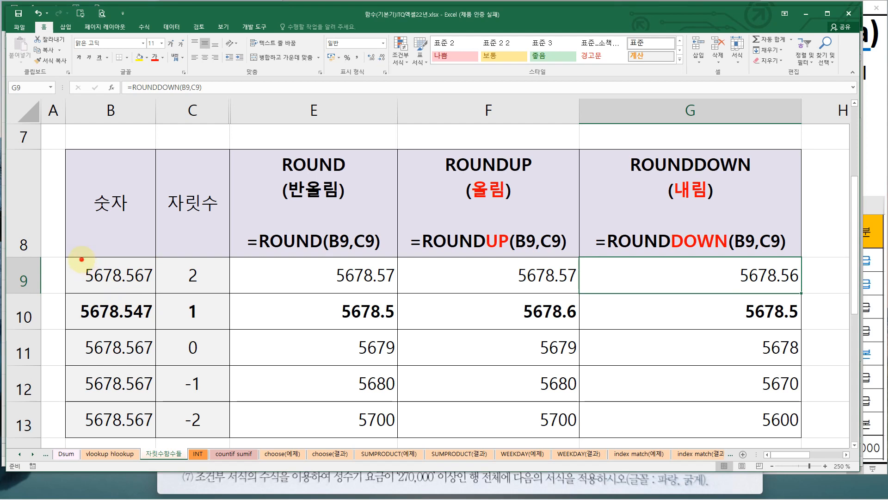
mouse_move(82, 259)
left_mouse_down()
mouse_move(119, 287)
mouse_move(145, 291)
left_mouse_up()
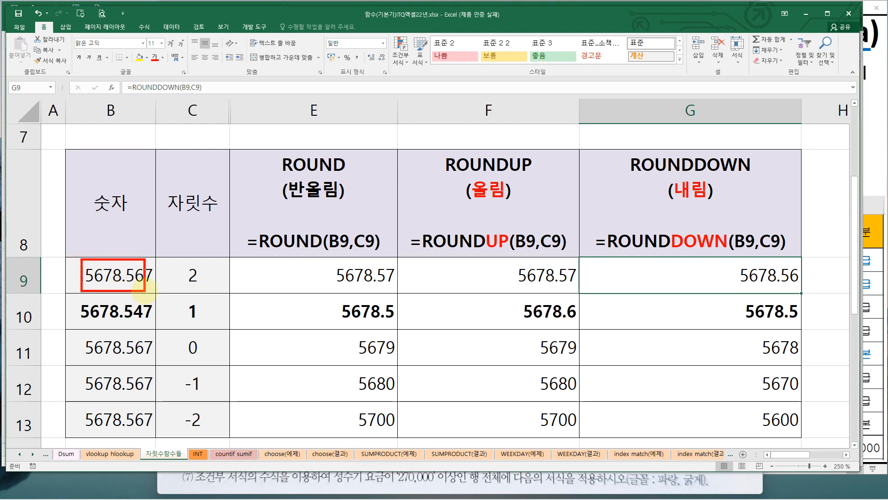
left_click(201, 287)
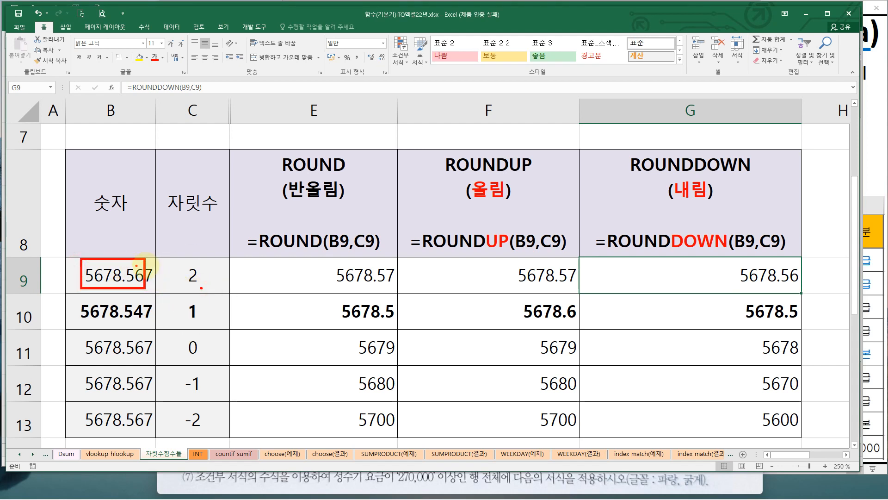
mouse_move(159, 263)
left_mouse_down()
mouse_move(149, 279)
mouse_move(147, 268)
mouse_move(159, 279)
left_mouse_up()
left_click_drag(150, 262, 162, 295)
key("Escape")
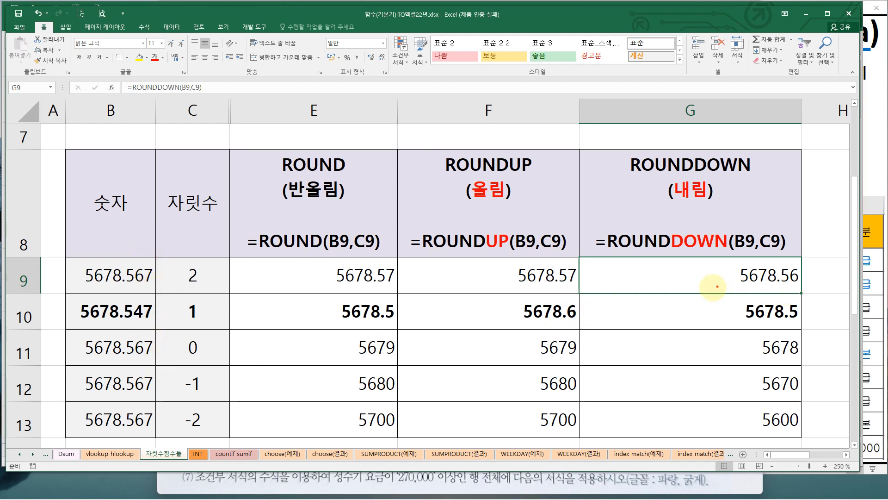
Examine row 10's number, digit count and ROUNDDOWN result in G10
left_click_drag(731, 295, 801, 327)
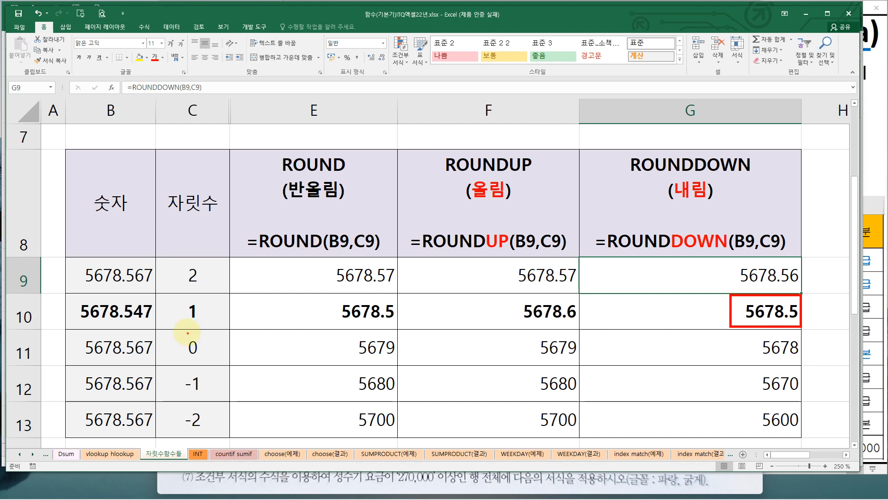
mouse_move(74, 291)
left_mouse_down()
mouse_move(97, 318)
mouse_move(155, 328)
left_mouse_up()
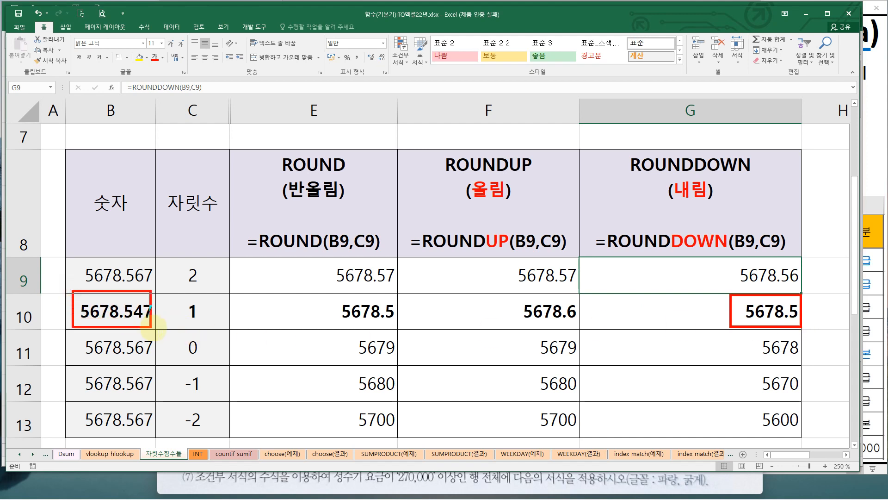
left_click_drag(178, 293, 212, 326)
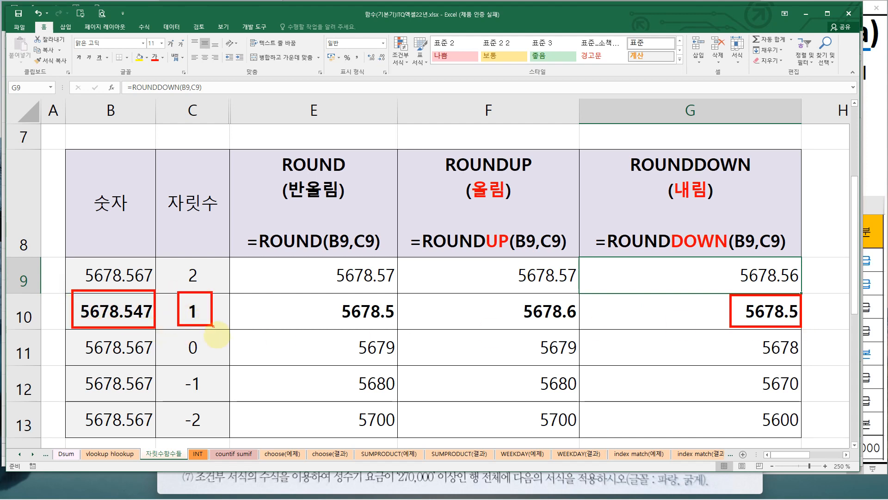
key("ctrl+z")
key("ctrl+z")
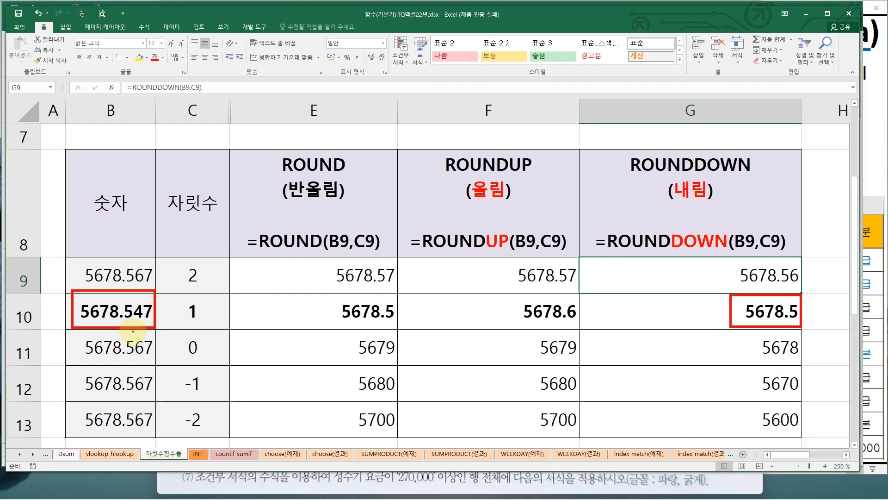
mouse_move(77, 293)
left_mouse_down()
mouse_move(100, 317)
mouse_move(133, 326)
left_mouse_up()
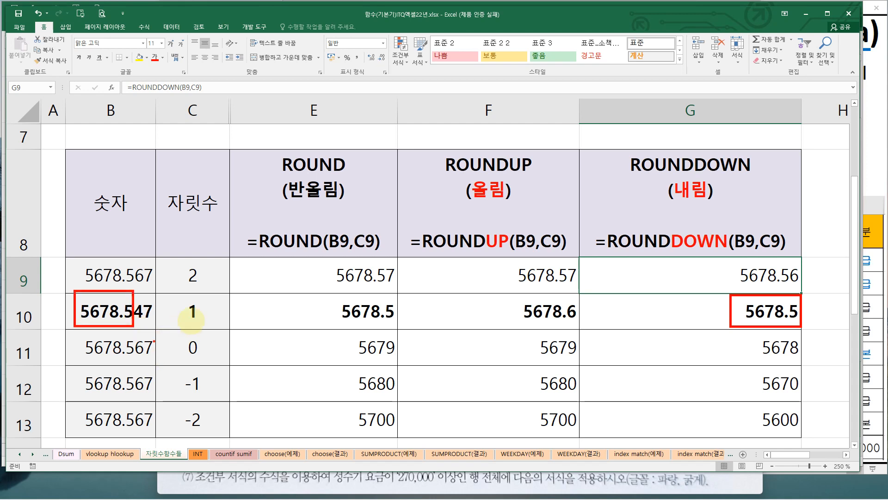
Compare row 10's number and 1-digit count against its ROUND, ROUNDUP and ROUNDDOWN results
left_click_drag(186, 301, 201, 318)
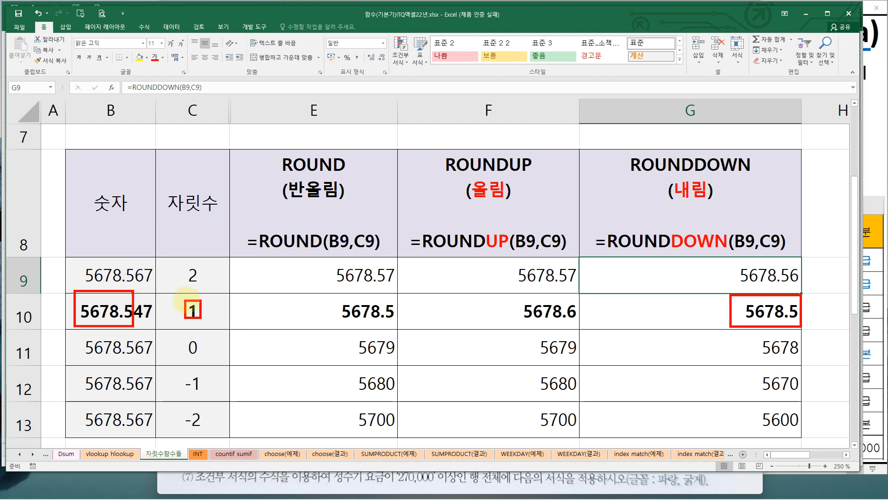
left_click_drag(337, 297, 398, 322)
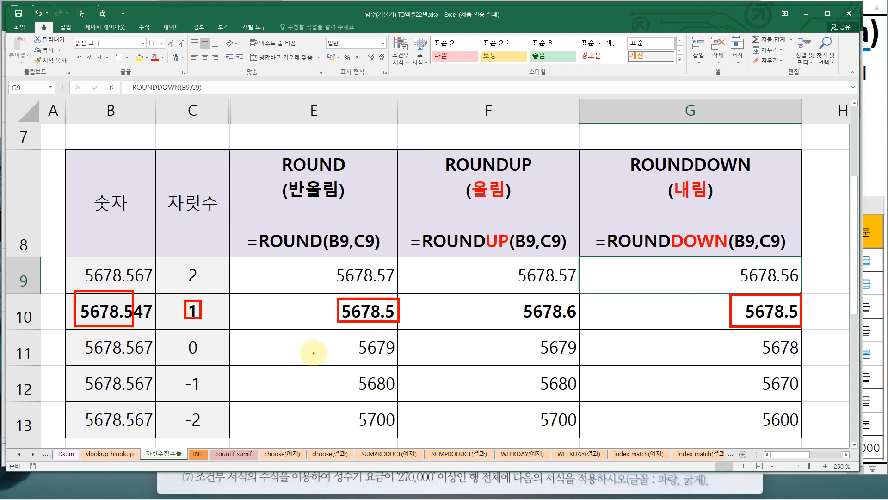
left_click_drag(509, 176, 532, 178)
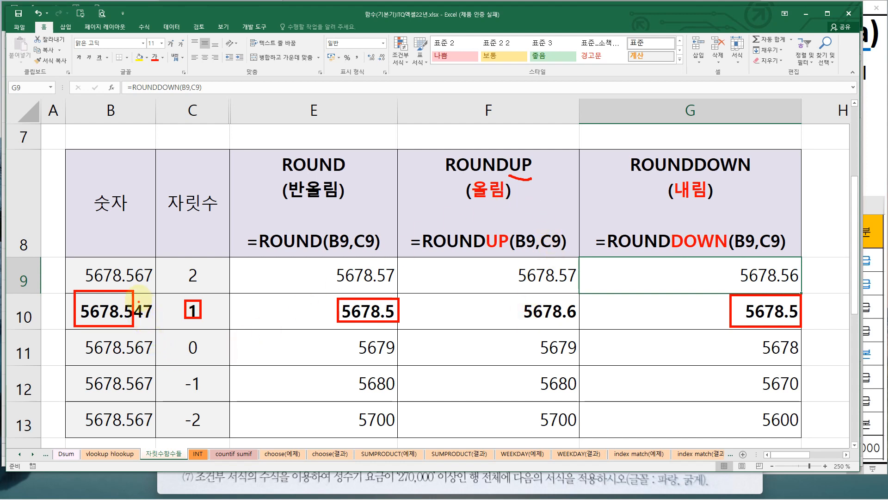
left_click_drag(138, 294, 146, 311)
left_click_drag(139, 287, 140, 297)
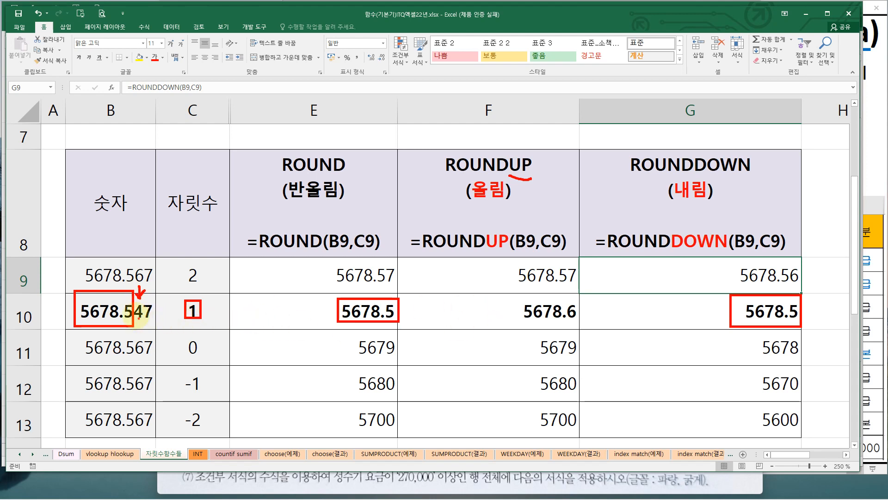
mouse_move(519, 297)
left_mouse_down()
mouse_move(573, 321)
mouse_move(590, 303)
mouse_move(574, 327)
left_mouse_up()
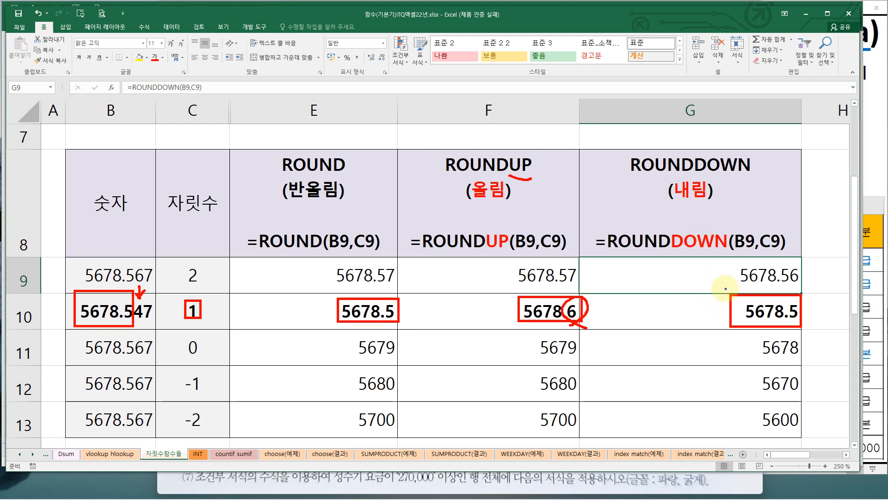
left_click_drag(725, 288, 807, 329)
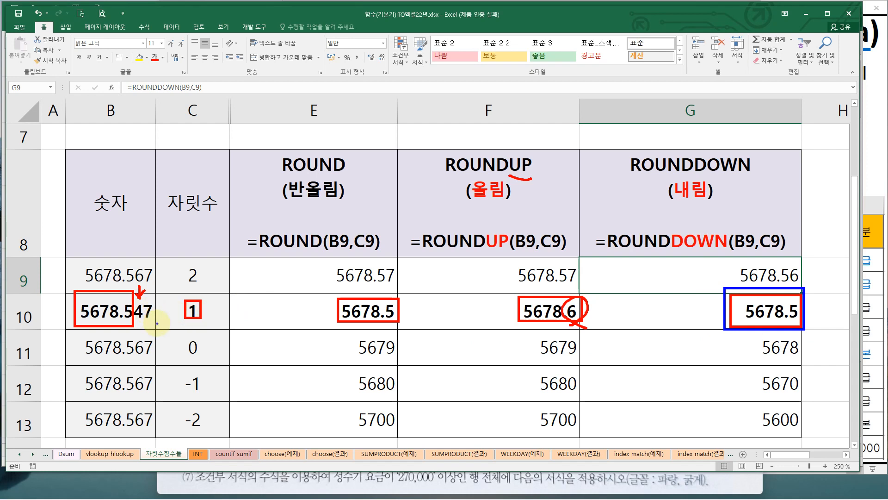
mouse_move(139, 302)
left_mouse_down()
mouse_move(166, 325)
mouse_move(136, 319)
left_mouse_up()
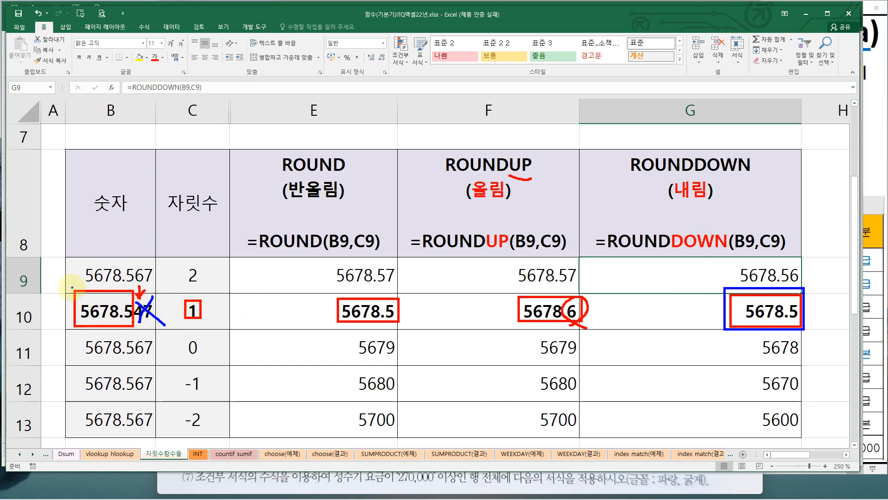
left_click_drag(72, 287, 134, 328)
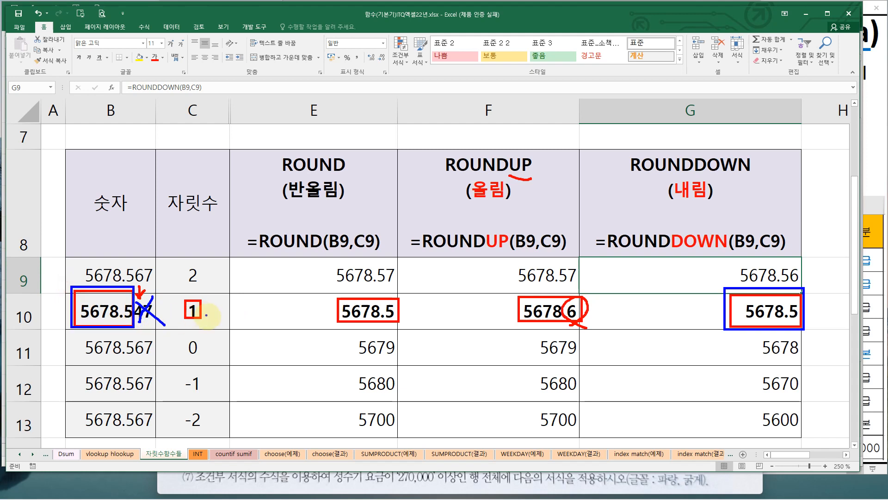
mouse_move(206, 314)
left_mouse_down()
mouse_move(183, 322)
mouse_move(195, 298)
mouse_move(208, 311)
left_mouse_up()
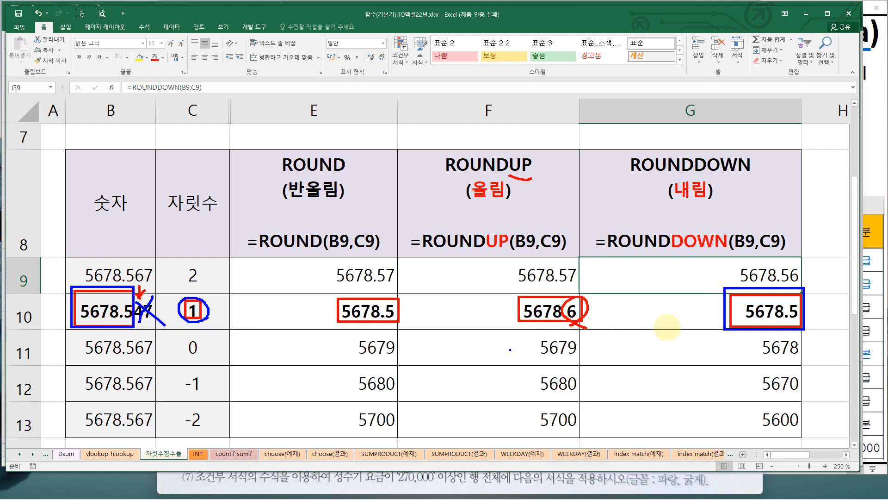
key("Escape")
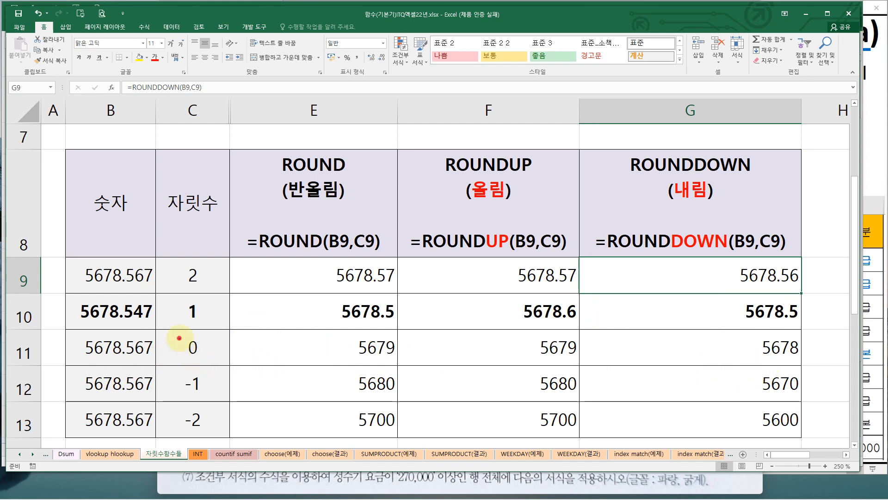
Examine how row 11's number rounds to 0 digits in the ROUND and ROUNDUP columns
left_click_drag(179, 337, 206, 365)
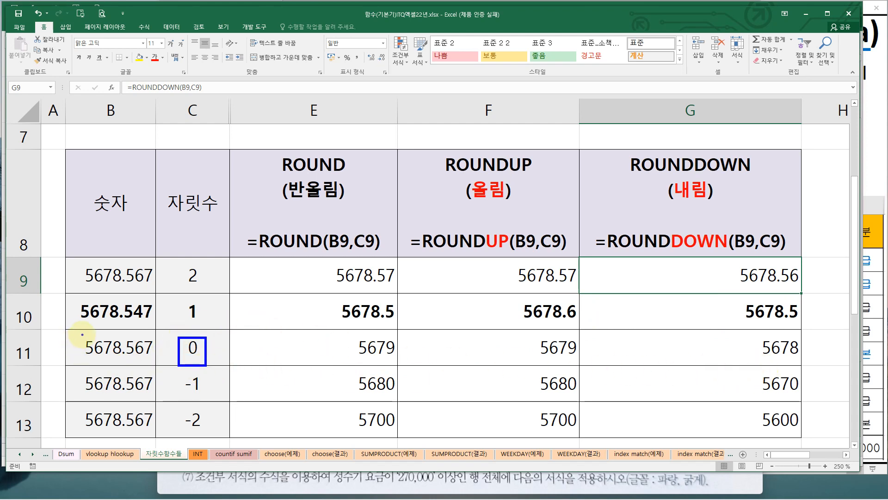
left_click_drag(82, 335, 125, 365)
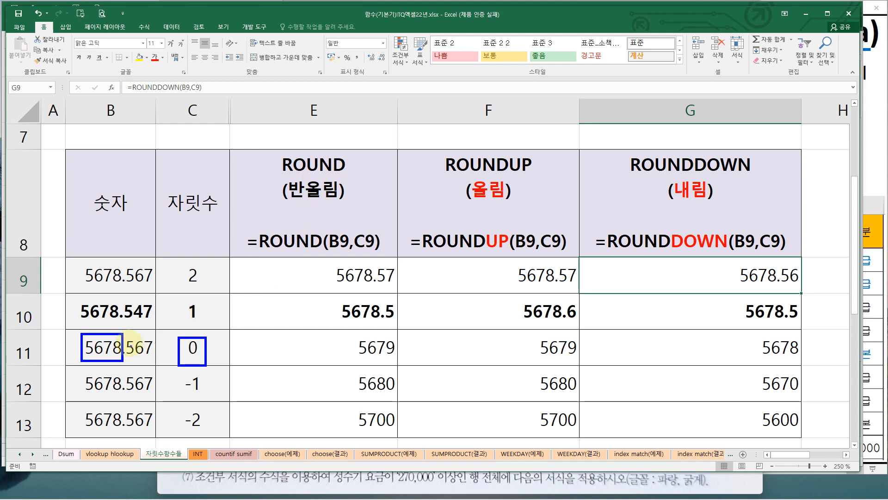
mouse_move(130, 338)
left_mouse_down()
mouse_move(128, 324)
mouse_move(116, 323)
mouse_move(121, 329)
left_mouse_up()
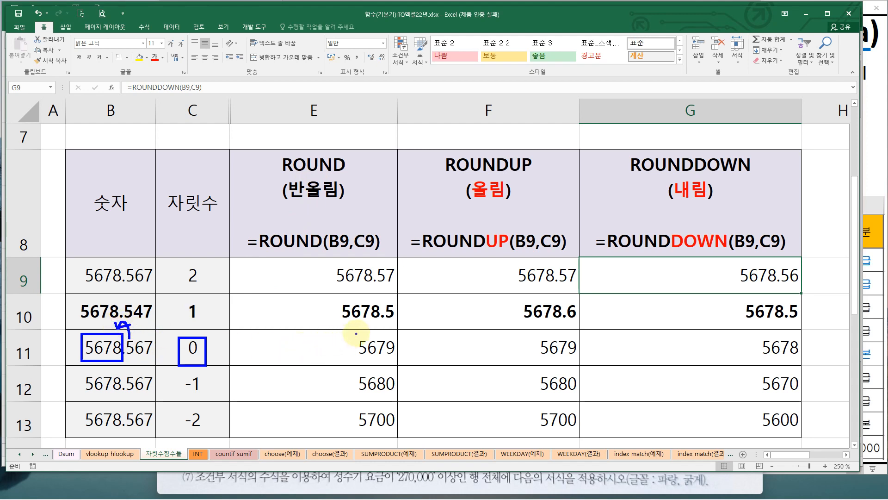
left_click_drag(355, 331, 401, 360)
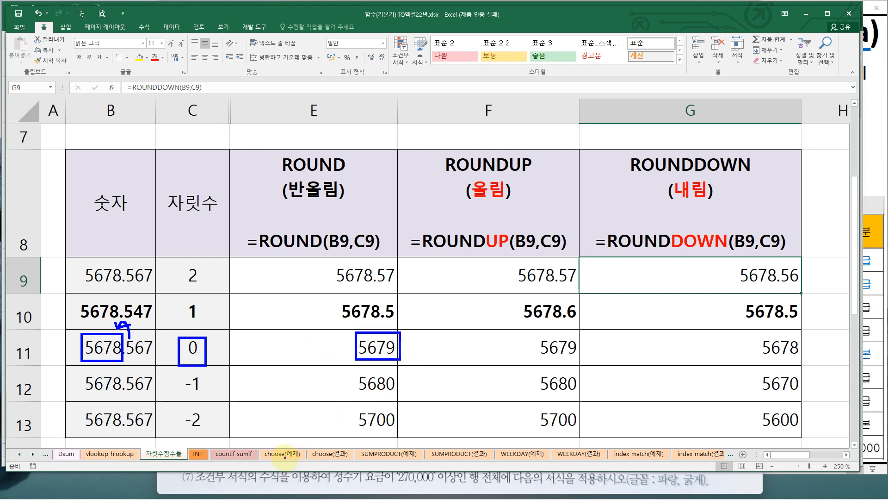
key("ctrl+z")
key("ctrl+z")
key("ctrl+z")
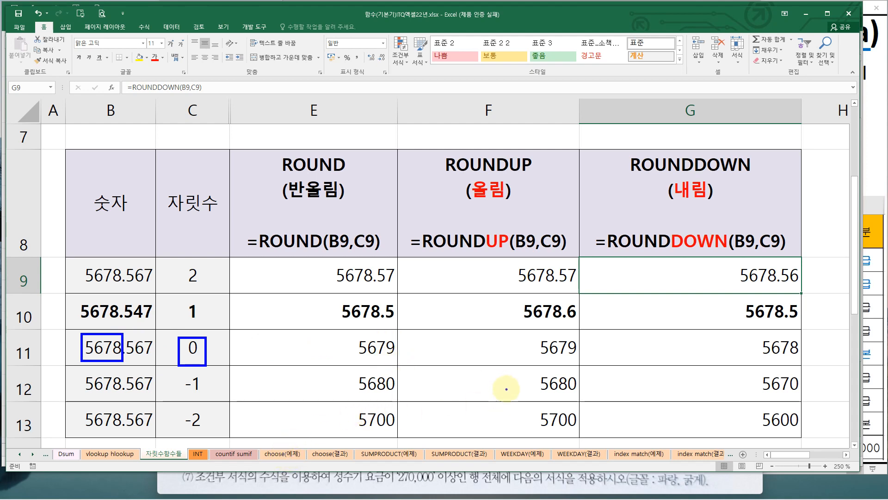
left_click_drag(533, 335, 579, 359)
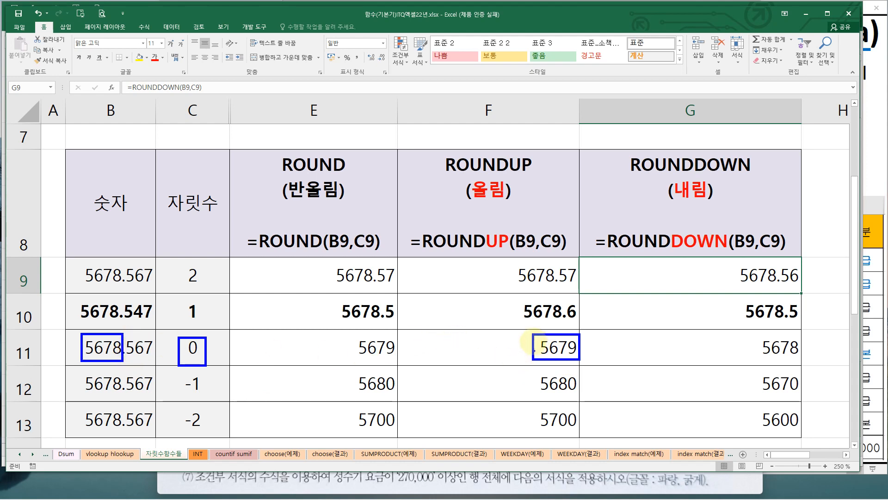
mouse_move(134, 339)
left_mouse_down()
mouse_move(131, 324)
mouse_move(117, 329)
mouse_move(130, 330)
left_mouse_up()
key("Escape")
key("ctrl+2")
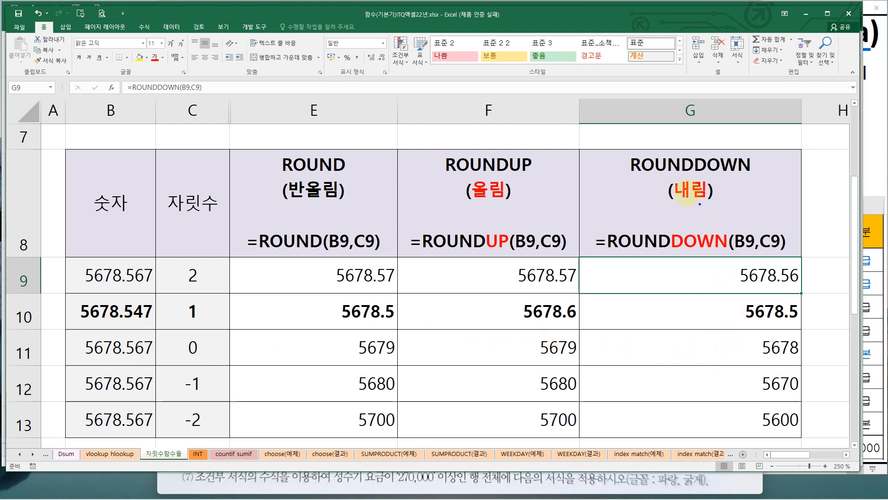
Examine how ROUNDDOWN truncates row 11's number to a whole number in G11
left_click_drag(744, 329, 800, 364)
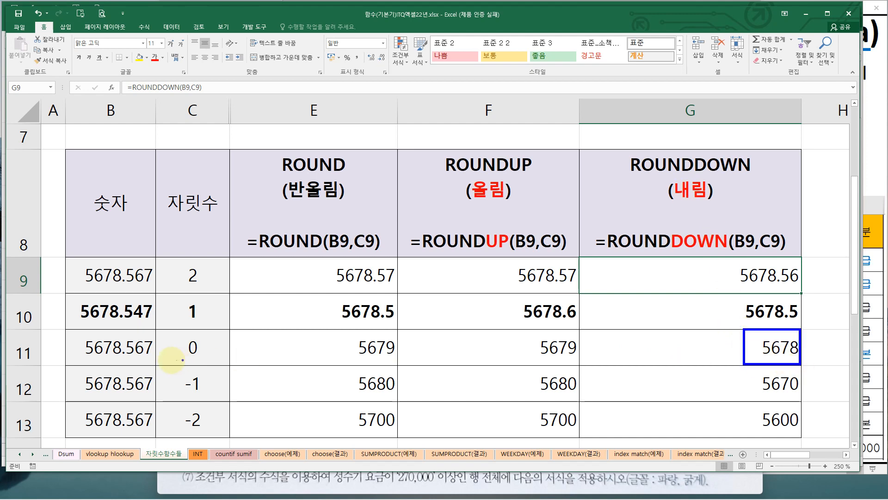
left_click_drag(76, 333, 123, 360)
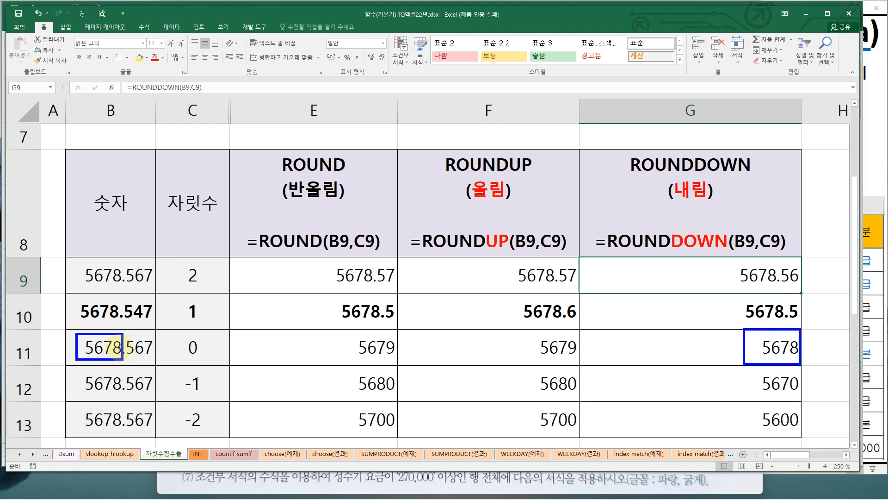
mouse_move(128, 342)
left_mouse_down()
mouse_move(148, 356)
mouse_move(127, 356)
left_mouse_up()
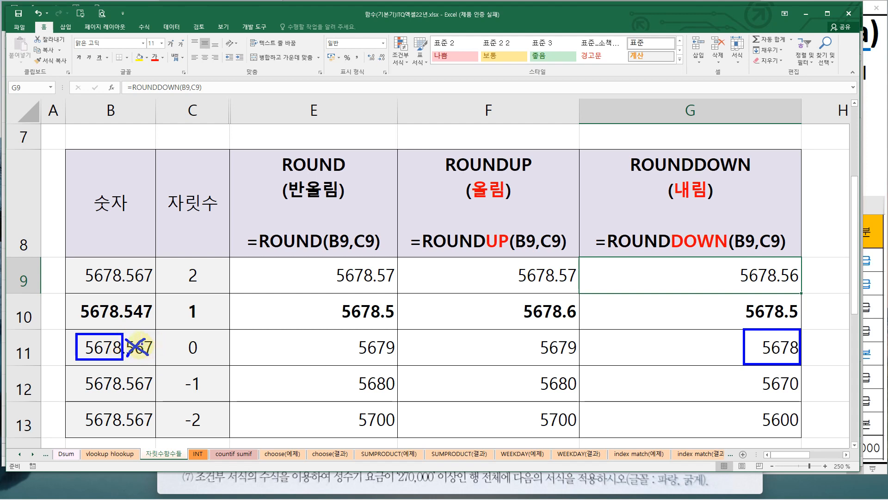
left_click_drag(101, 328, 110, 325)
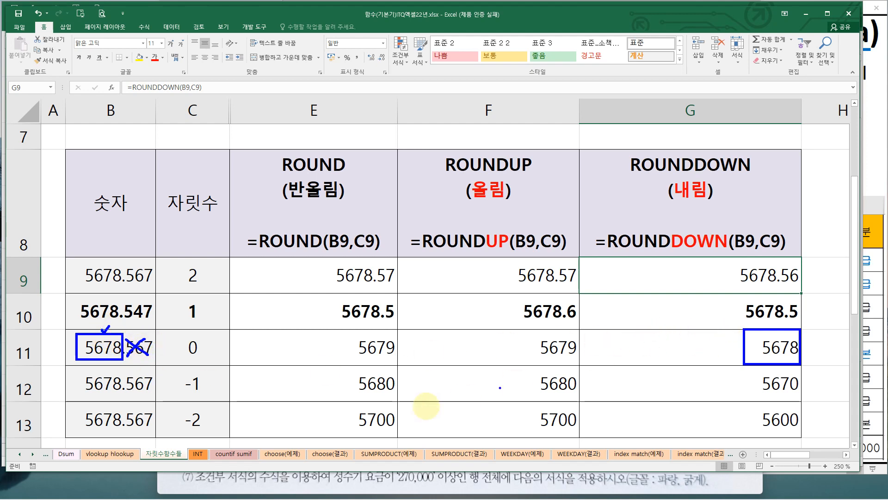
key("Escape")
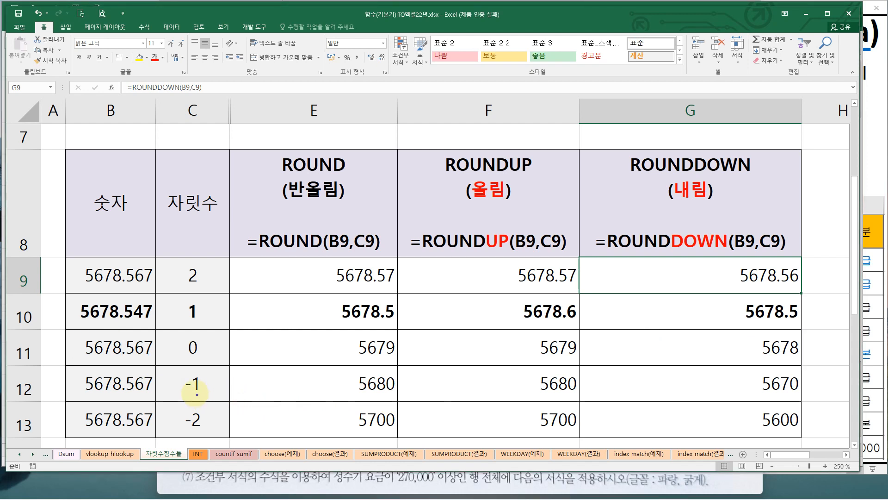
Examine the negative digit counts and how row 12's number rounds to tens with ROUND and ROUNDUP
mouse_move(175, 372)
left_mouse_down()
mouse_move(205, 394)
mouse_move(192, 419)
mouse_move(208, 434)
left_mouse_up()
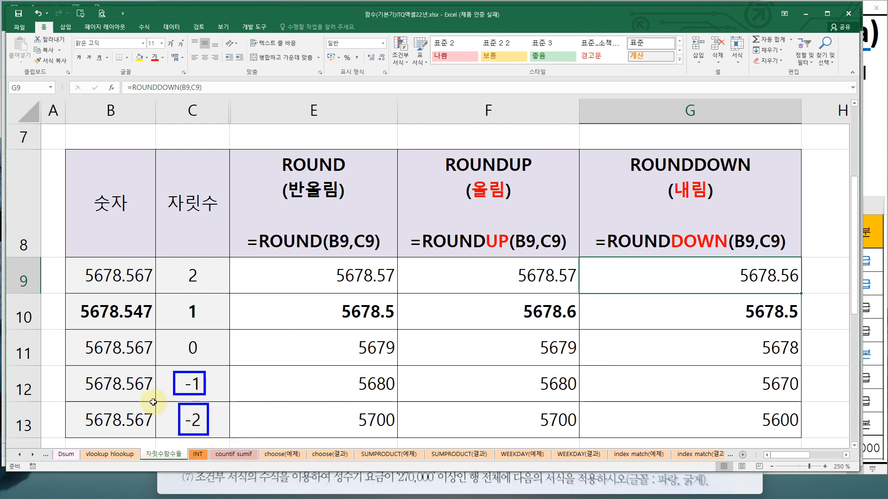
key("e")
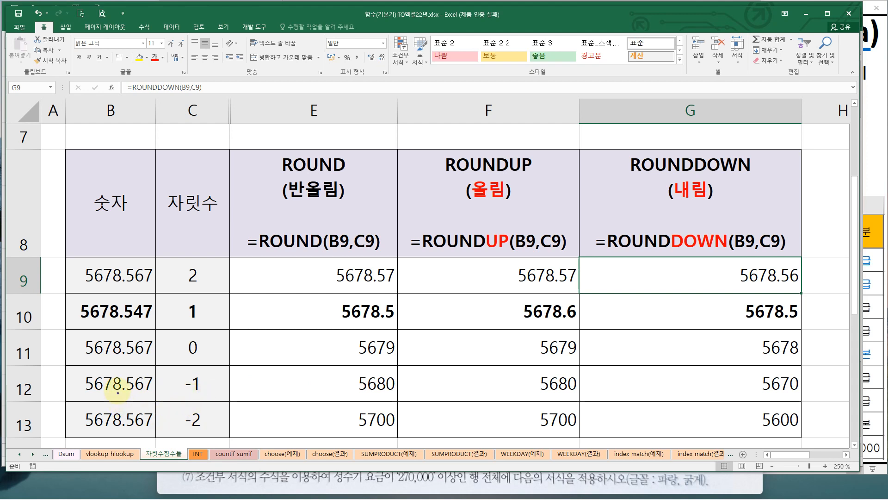
left_click_drag(116, 376, 122, 386)
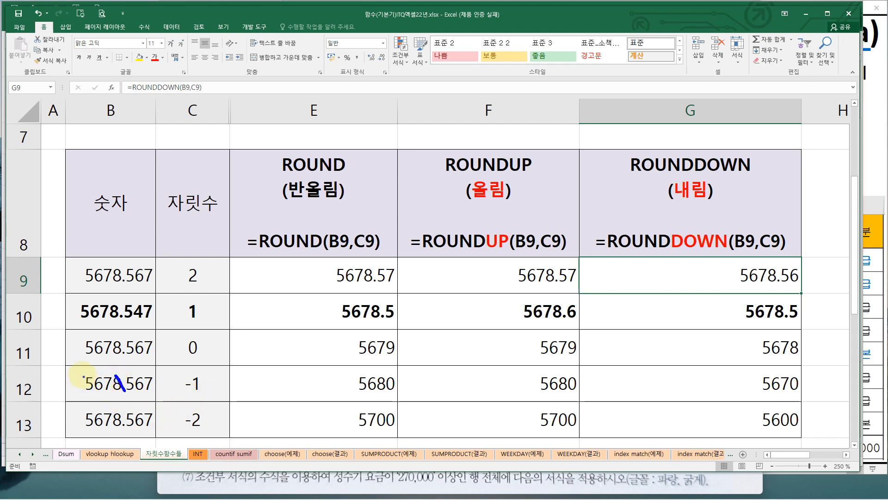
left_click_drag(82, 373, 126, 397)
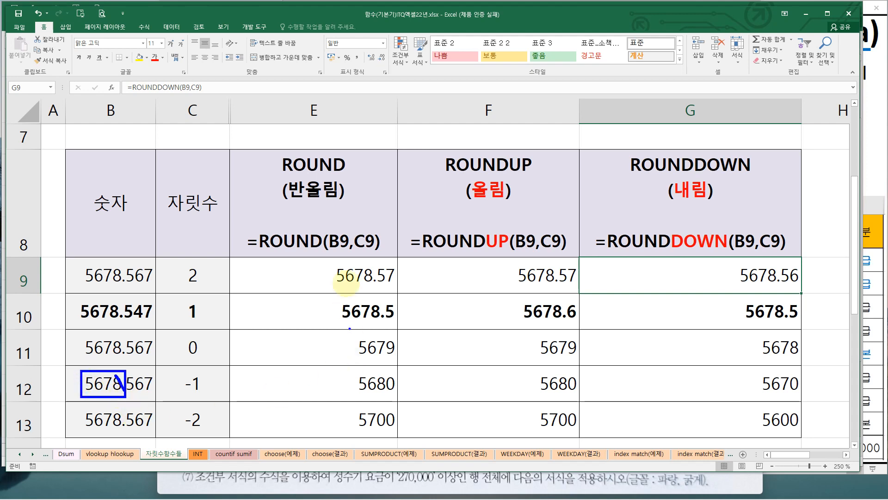
left_click_drag(289, 206, 350, 202)
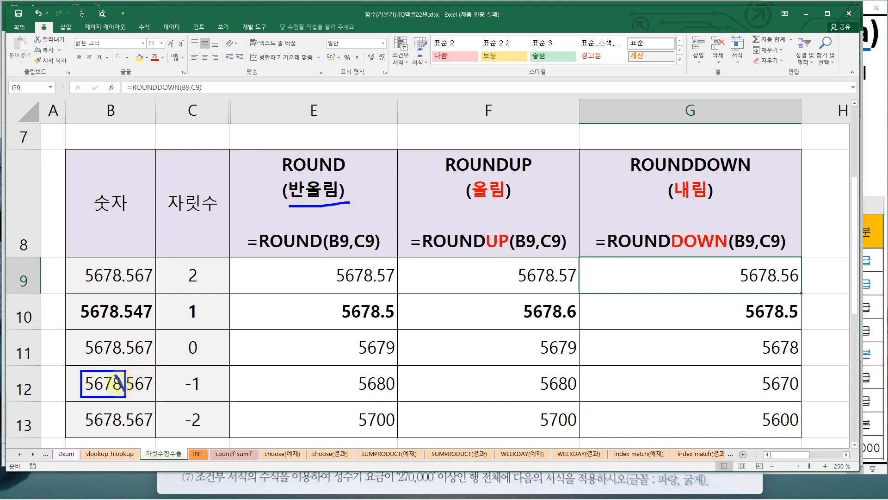
mouse_move(123, 351)
left_mouse_down()
mouse_move(120, 368)
mouse_move(133, 359)
mouse_move(112, 345)
mouse_move(105, 360)
mouse_move(114, 367)
left_mouse_up()
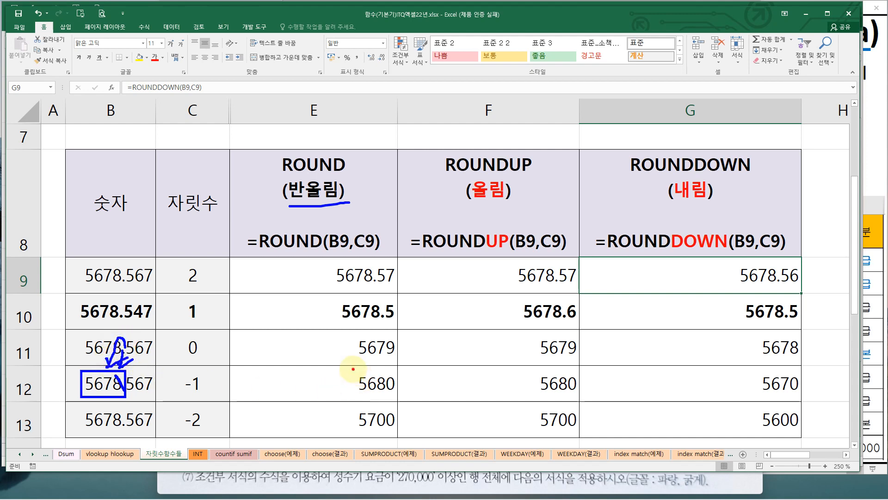
left_click_drag(353, 369, 399, 395)
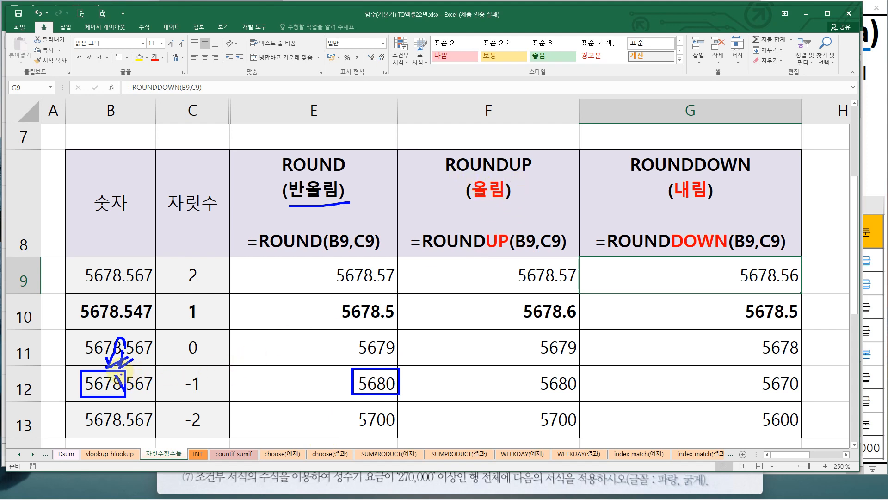
mouse_move(530, 370)
left_mouse_down()
mouse_move(539, 370)
mouse_move(531, 370)
left_mouse_up()
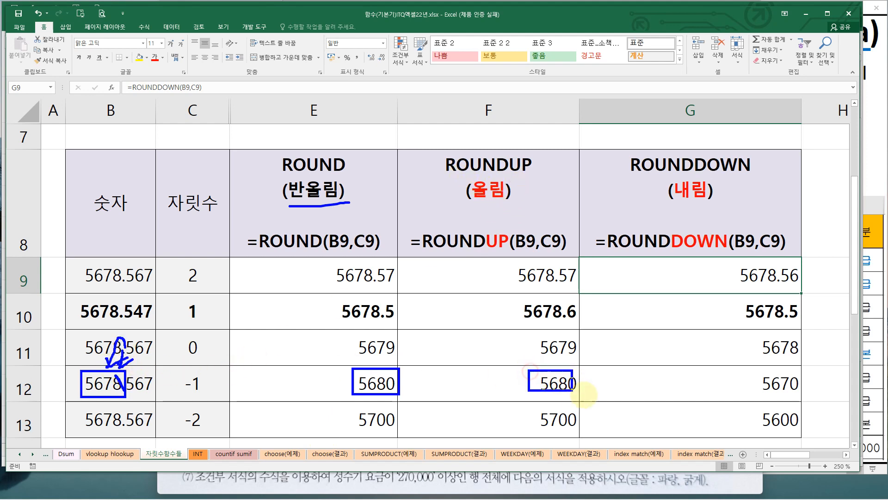
left_click_drag(584, 396, 585, 395)
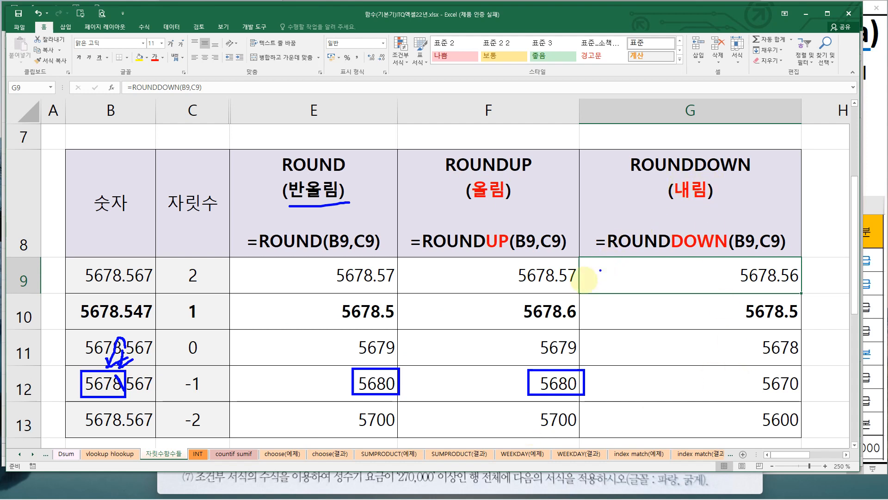
key("Escape")
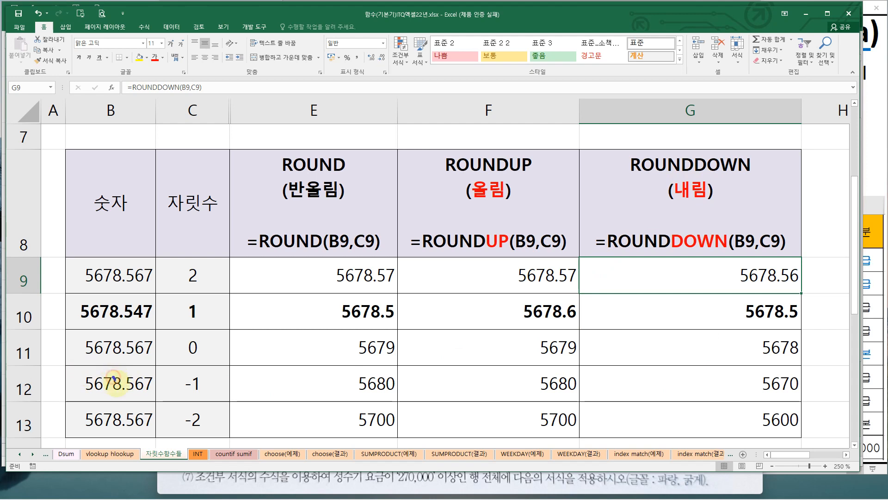
Examine how ROUNDDOWN truncates row 12's number to tens in G12
left_click_drag(114, 377, 123, 394)
mouse_move(79, 370)
left_mouse_down()
mouse_move(93, 389)
mouse_move(125, 396)
left_mouse_up()
left_click(129, 396)
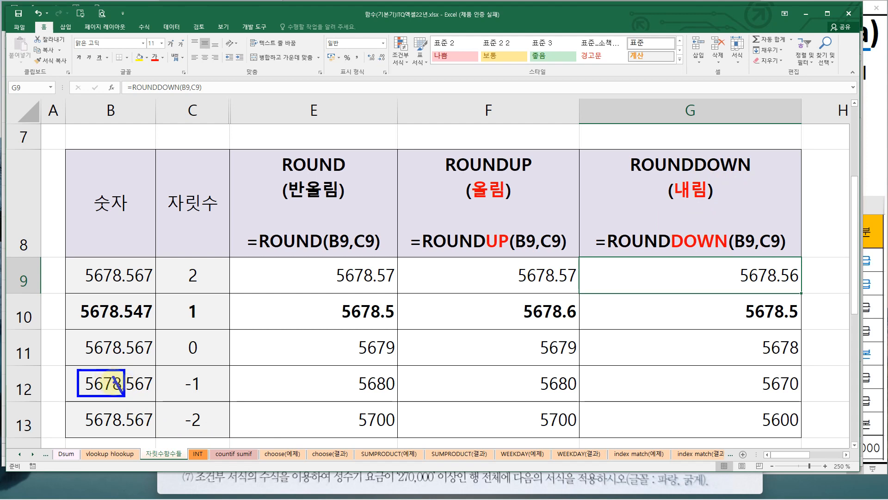
left_click_drag(123, 373, 112, 395)
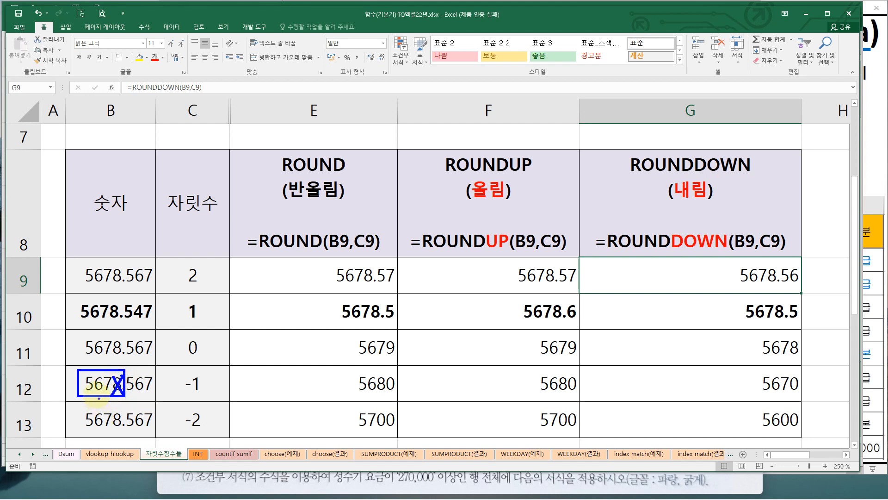
left_click_drag(753, 361, 802, 397)
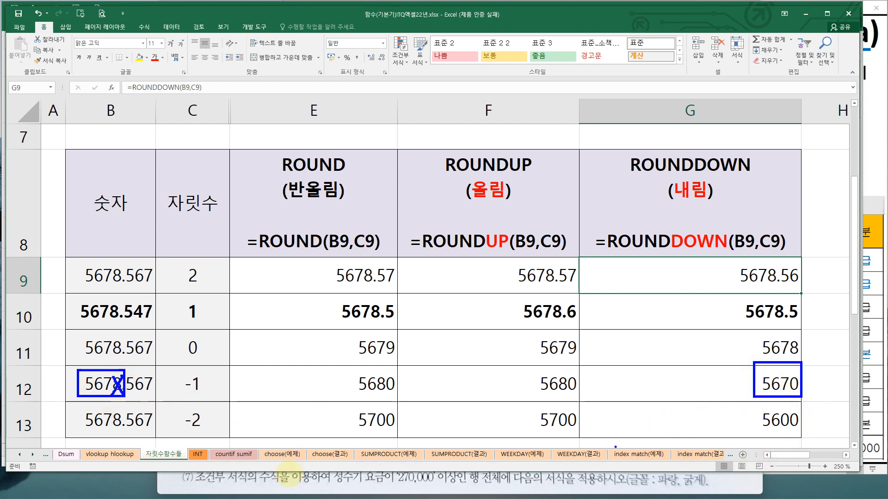
key("Escape")
key("ctrl+2")
Examine the -2 digit count in row 13 and how ROUND rounds the number to hundreds
left_click_drag(172, 406, 207, 435)
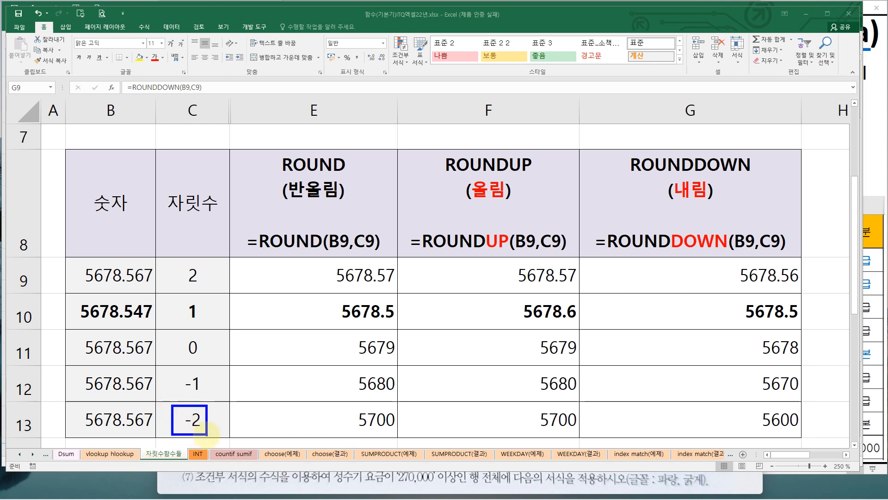
left_click(207, 435)
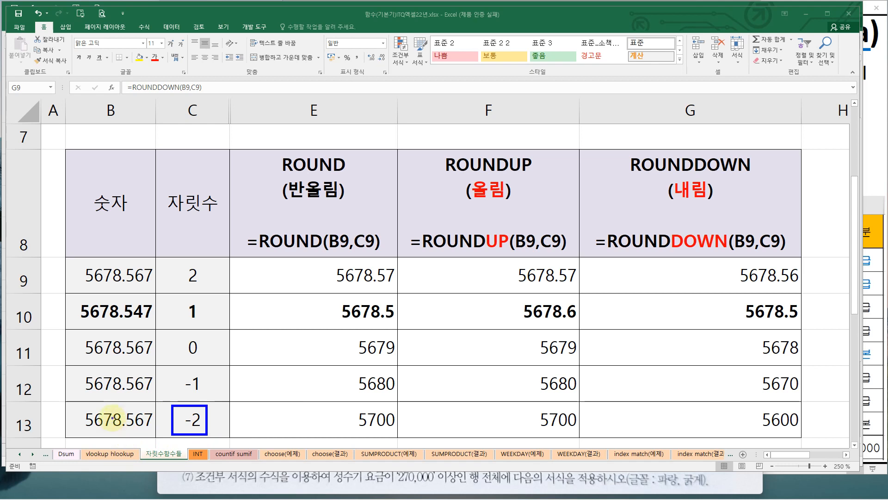
mouse_move(115, 418)
left_mouse_down()
mouse_move(122, 426)
mouse_move(110, 423)
left_mouse_up()
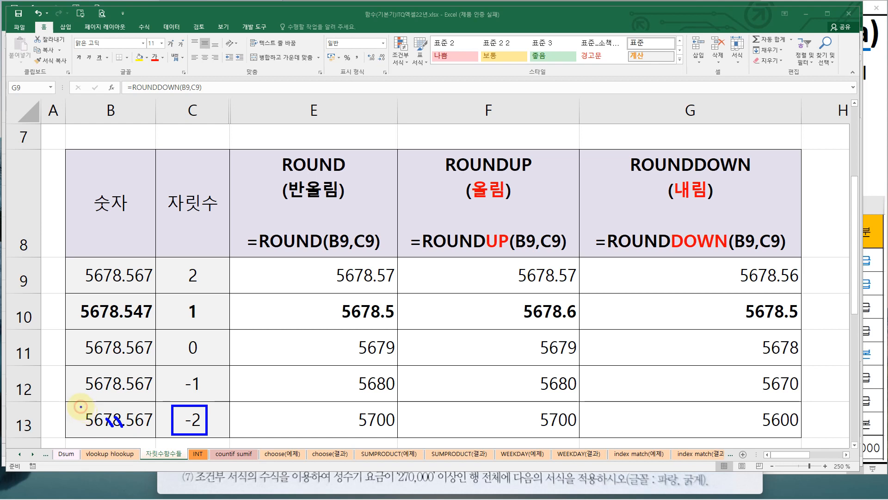
mouse_move(80, 406)
left_mouse_down()
mouse_move(92, 424)
mouse_move(124, 432)
left_mouse_up()
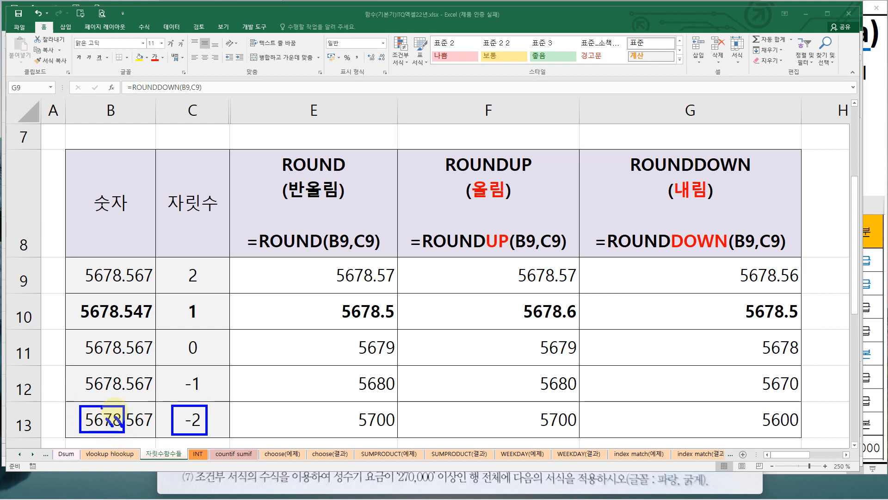
mouse_move(342, 191)
left_mouse_down()
mouse_move(285, 195)
mouse_move(352, 169)
mouse_move(330, 210)
left_mouse_up()
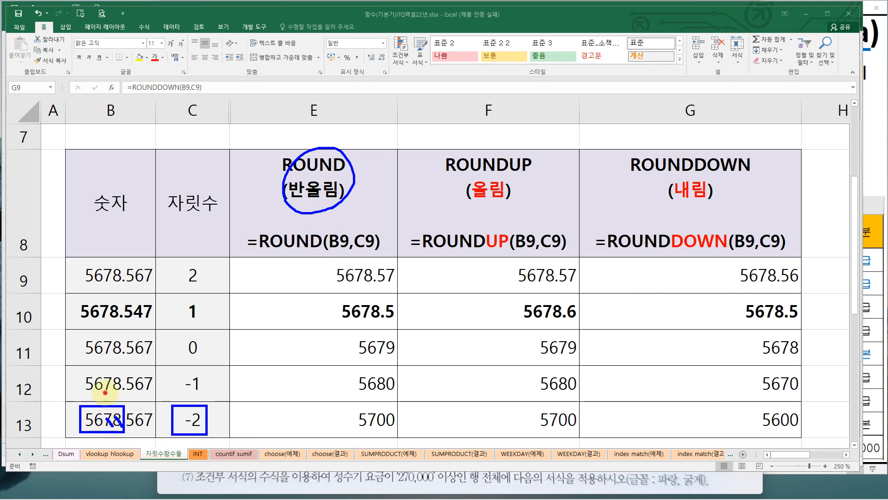
left_click_drag(106, 400, 119, 397)
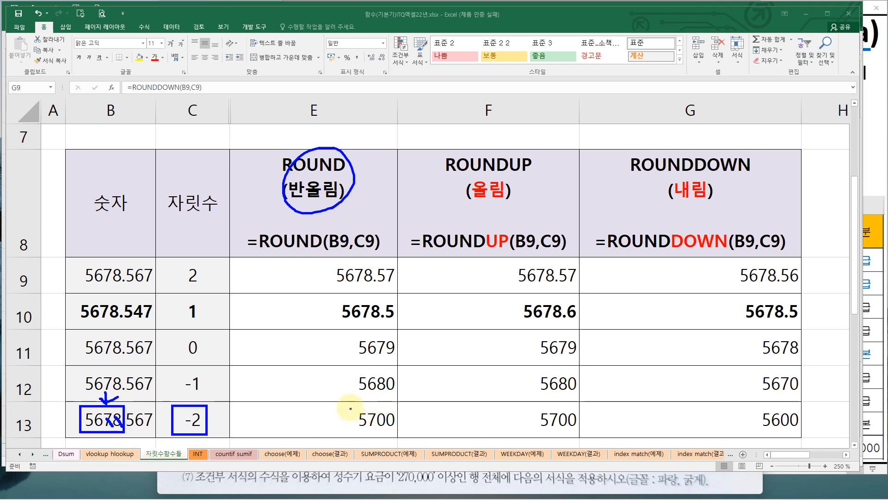
left_click_drag(351, 408, 401, 429)
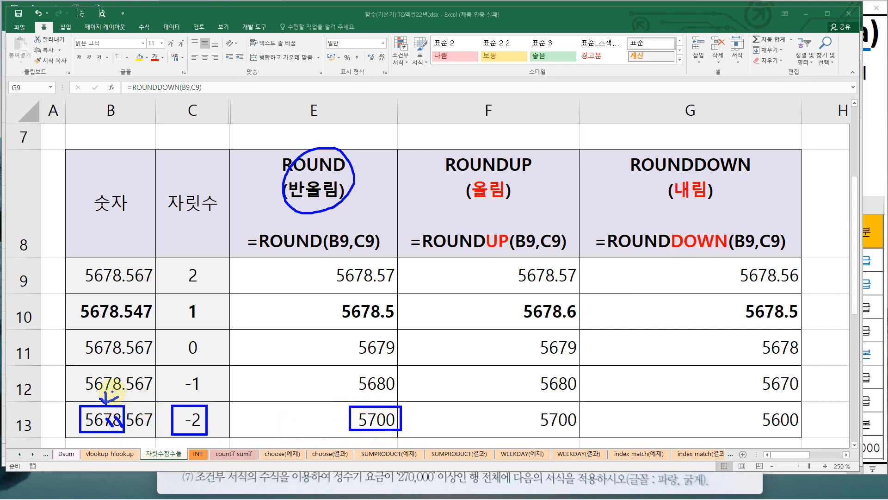
mouse_move(112, 392)
left_mouse_down()
mouse_move(94, 387)
mouse_move(92, 406)
mouse_move(101, 398)
left_mouse_up()
left_click(104, 422)
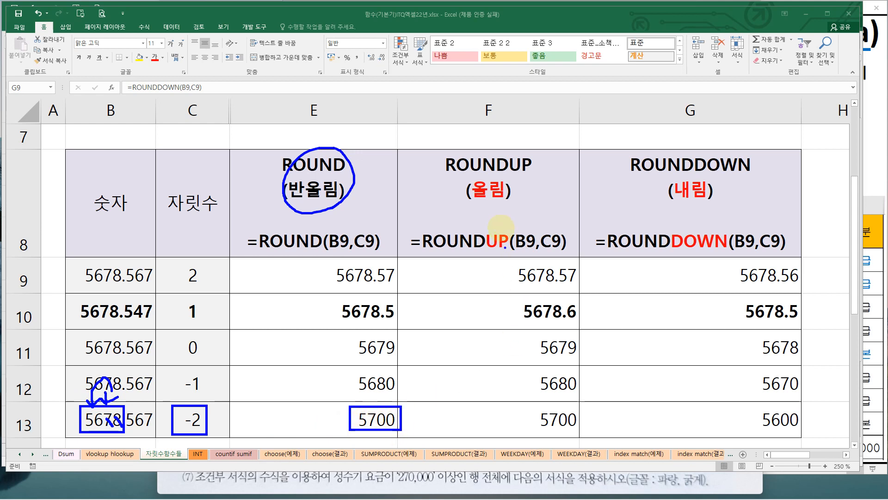
Compare row 13's ROUNDUP and ROUNDDOWN results at the hundreds place
left_click_drag(443, 149, 538, 207)
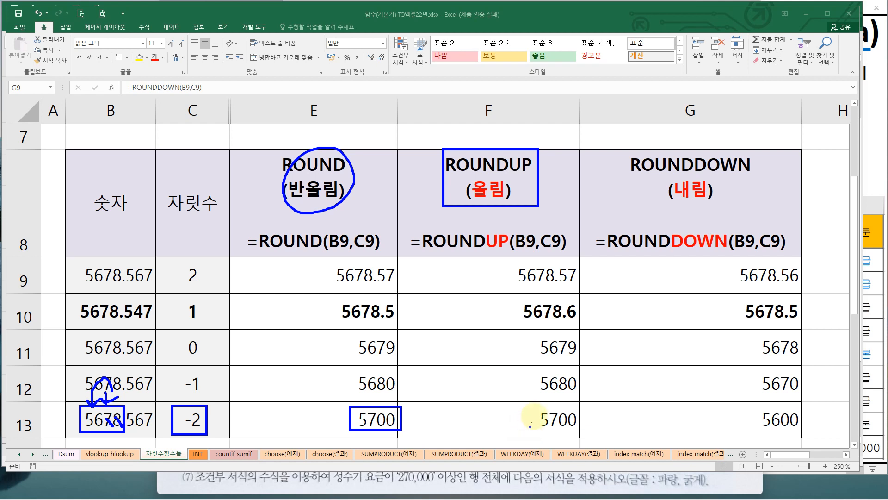
left_click_drag(535, 401, 580, 436)
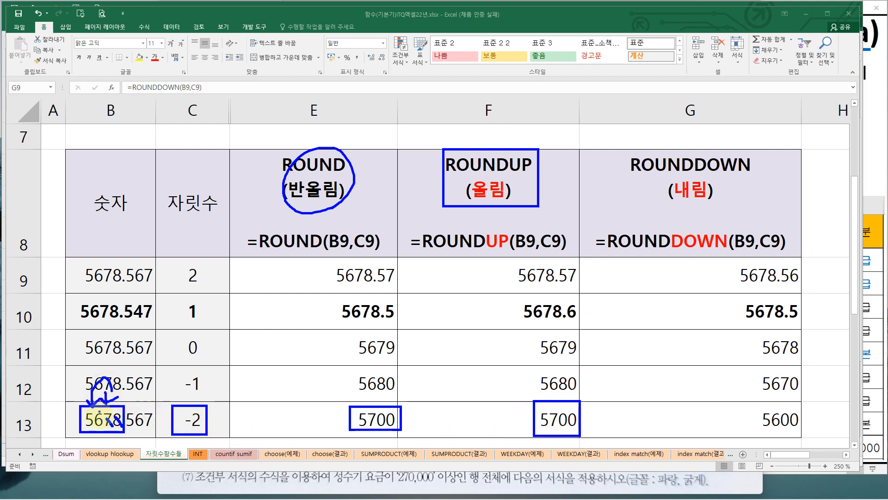
key("e")
left_click_drag(627, 148, 763, 213)
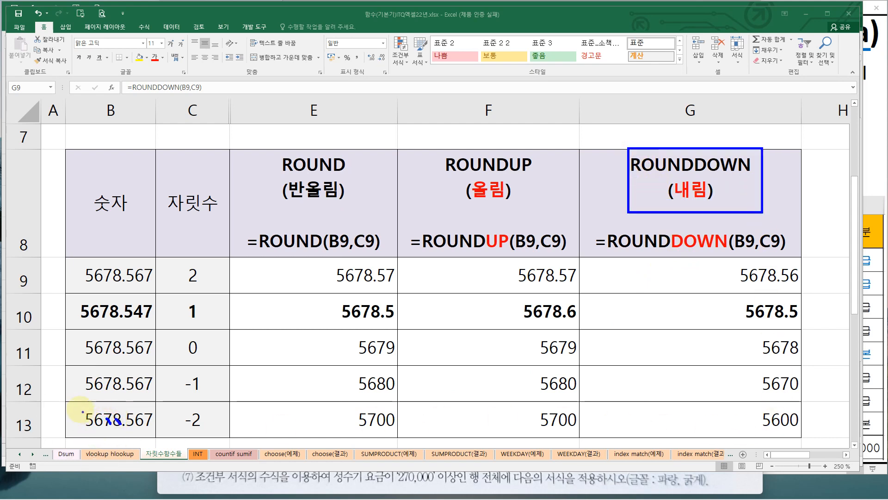
left_click_drag(79, 407, 124, 431)
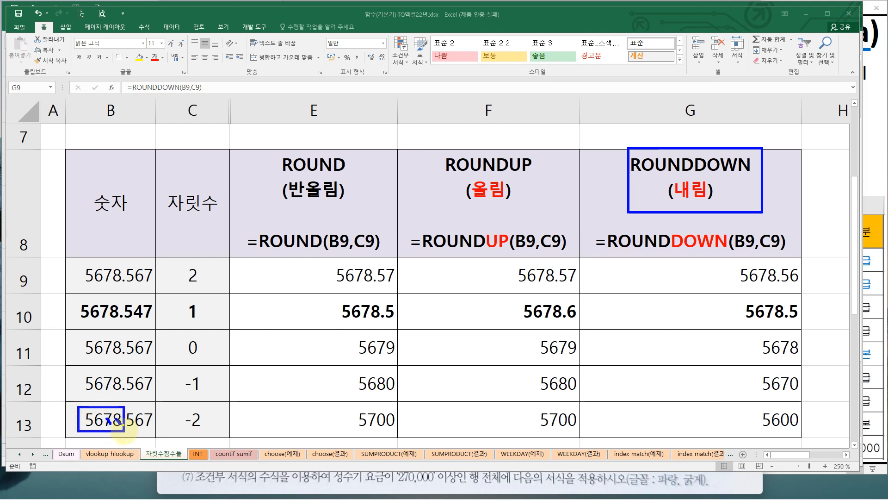
left_click_drag(758, 404, 802, 432)
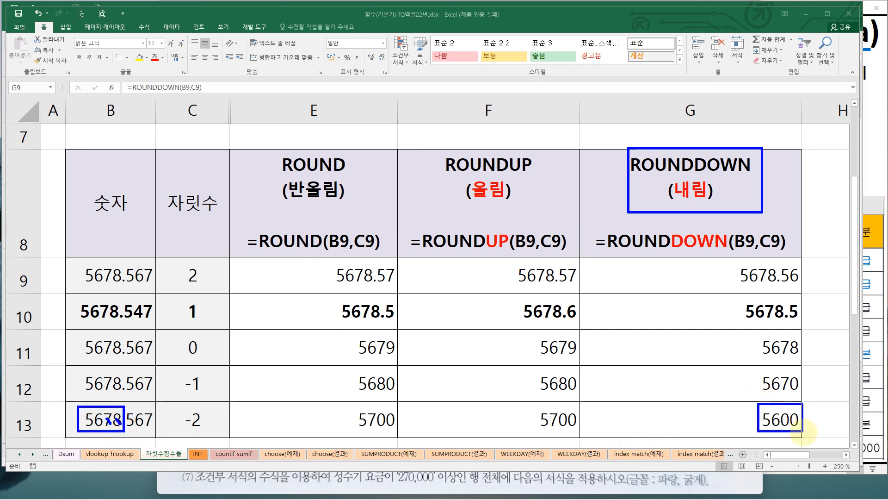
left_click_drag(107, 392, 112, 405)
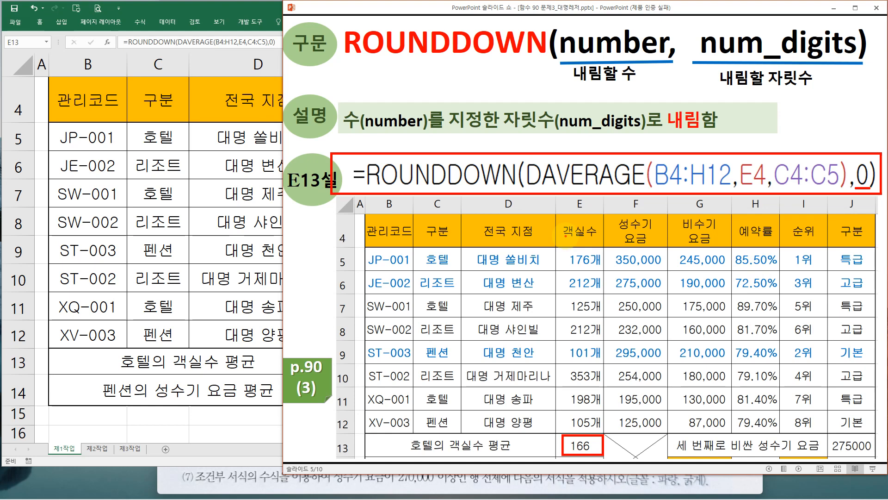
Read exam condition (4) on the pension peak-season rate average and its source column in the problem sheet
mouse_move(177, 397)
left_mouse_down()
mouse_move(288, 425)
mouse_move(450, 425)
left_mouse_up()
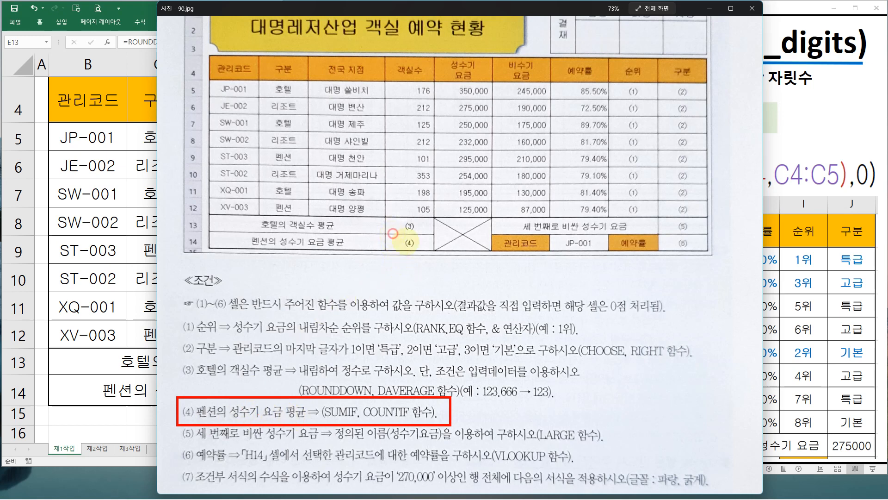
left_click_drag(393, 233, 427, 252)
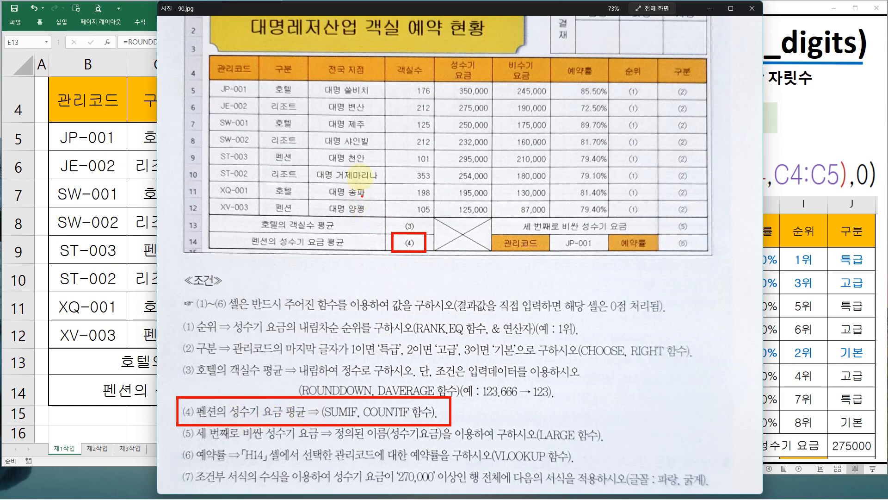
left_click_drag(447, 81, 496, 217)
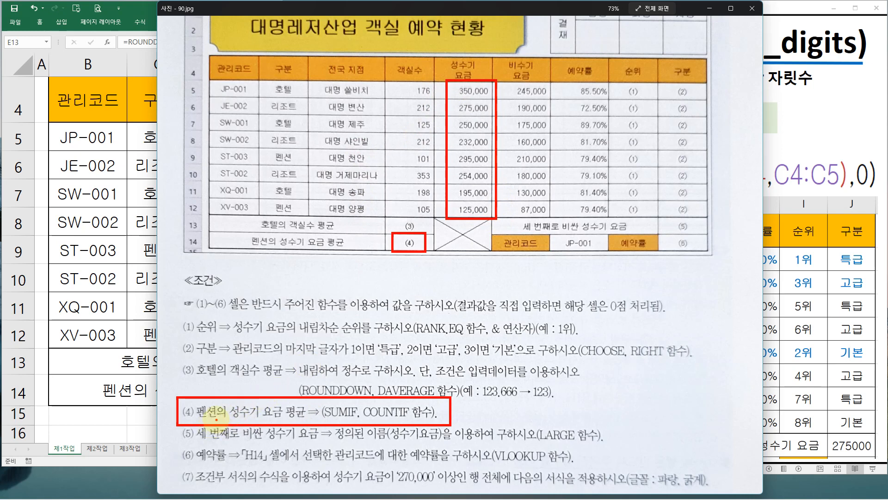
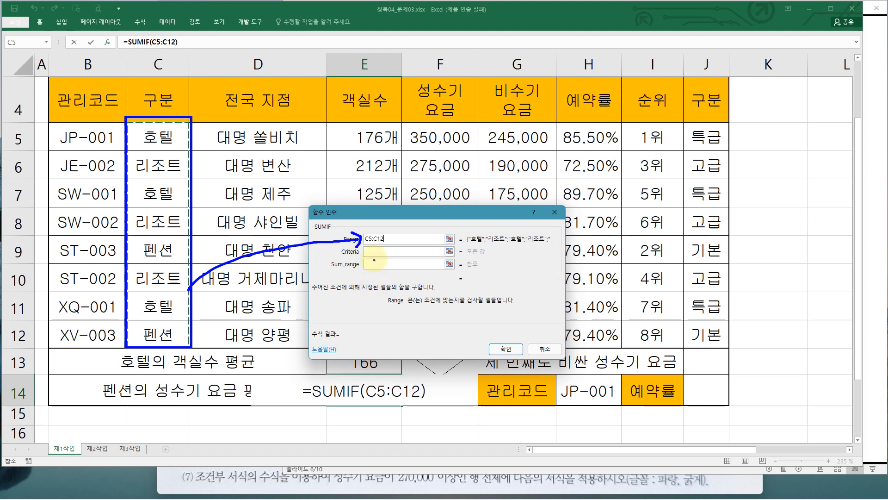
Enter 펜션 as the SUMIF criteria for the C5:C12 range
left_click(374, 254)
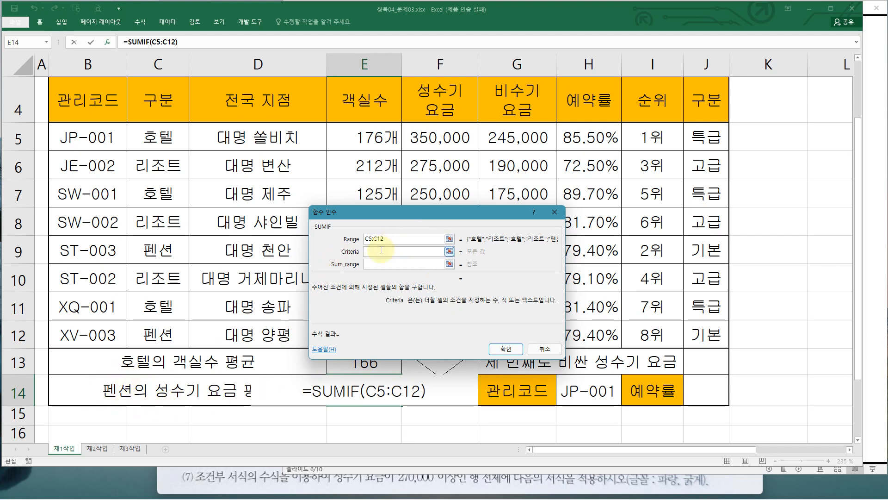
type("vps")
key("BackSpace")
key("BackSpace")
key("BackSpace")
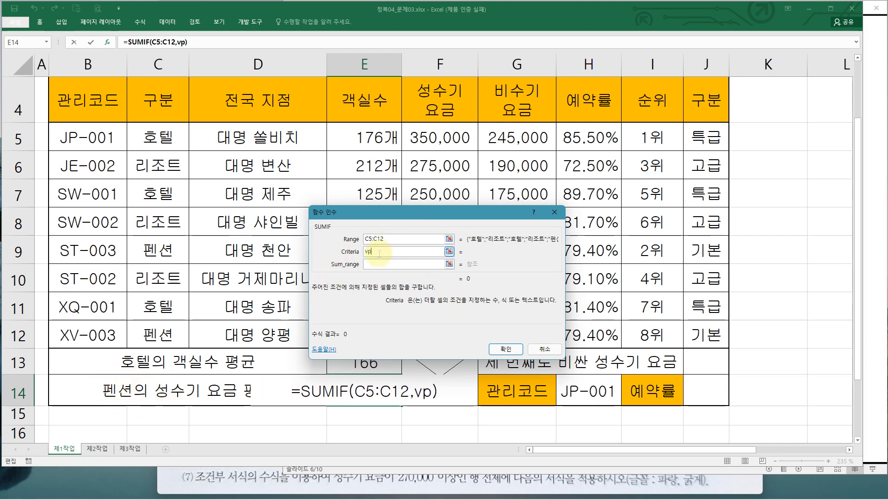
key("Hangul")
type("페")
type("션")
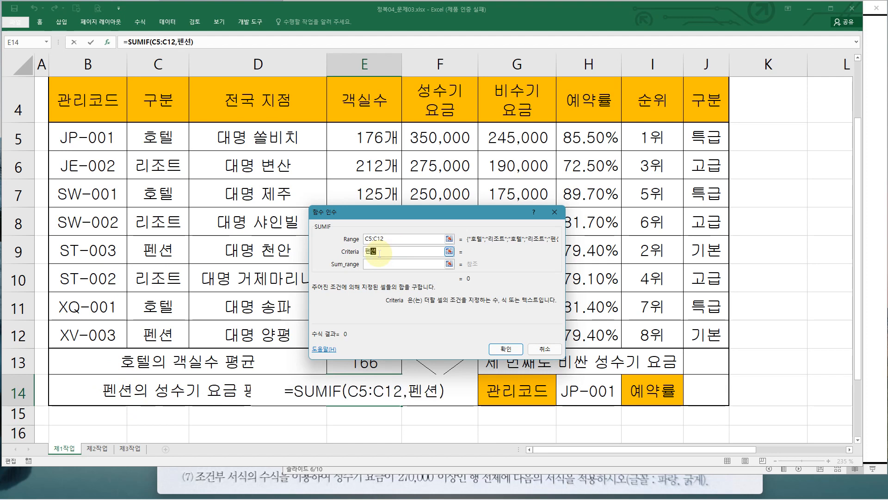
left_click(372, 265)
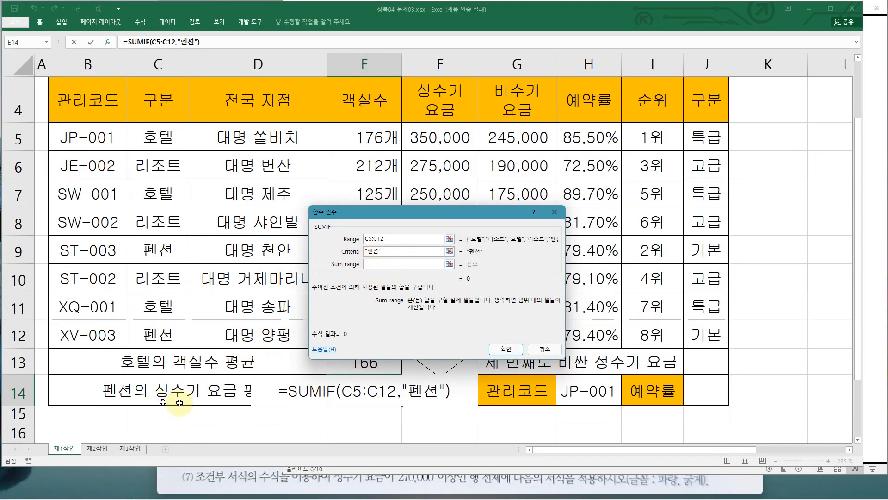
Set the SUMIF sum range to the peak-season rate column F5:F12 (성수기요금) and confirm the formula in E14
left_click_drag(370, 213, 576, 178)
left_click_drag(442, 139, 455, 327)
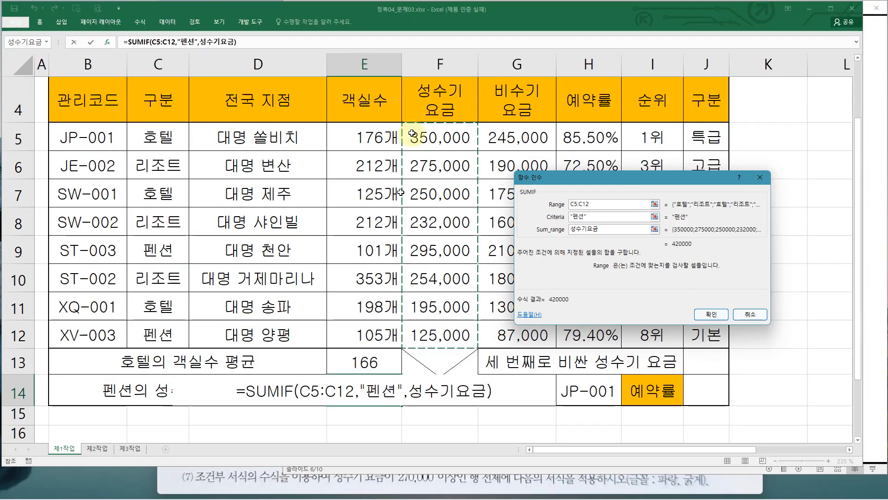
left_click(716, 315)
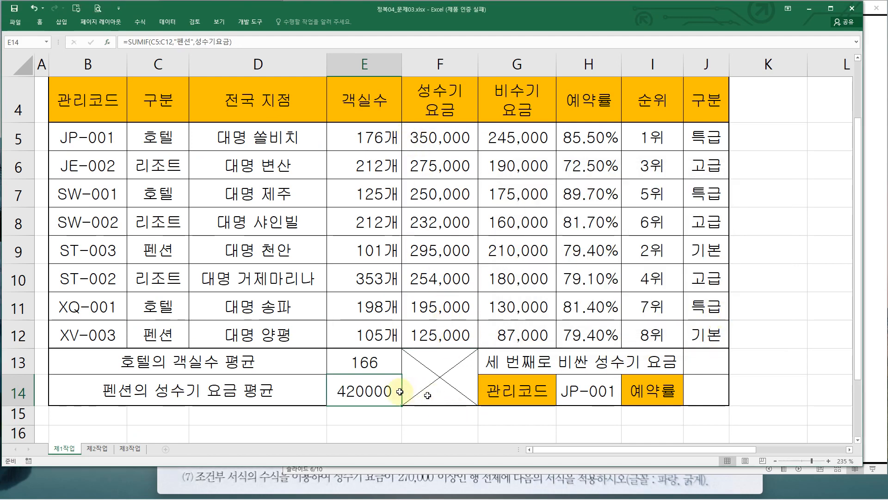
Examine the two pension peak-season rates in F9 and F12 and their sum
left_click(442, 252)
left_click(445, 337, "ctrl")
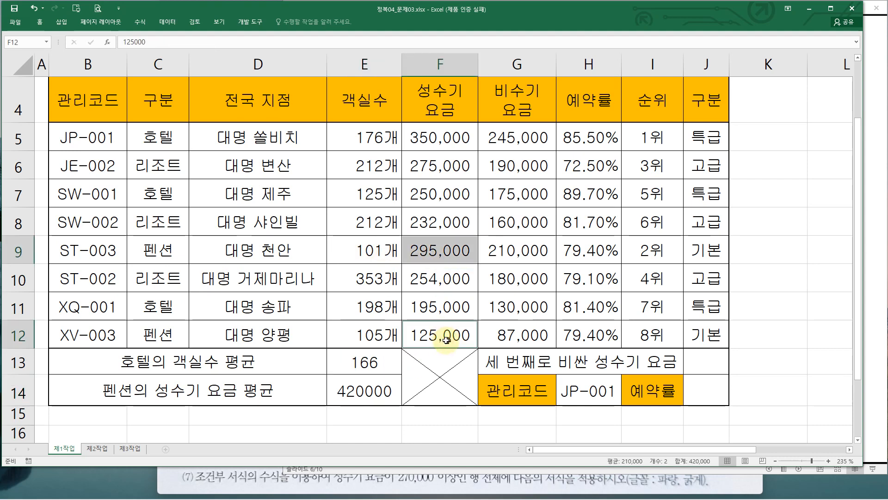
left_click_drag(393, 226, 494, 266)
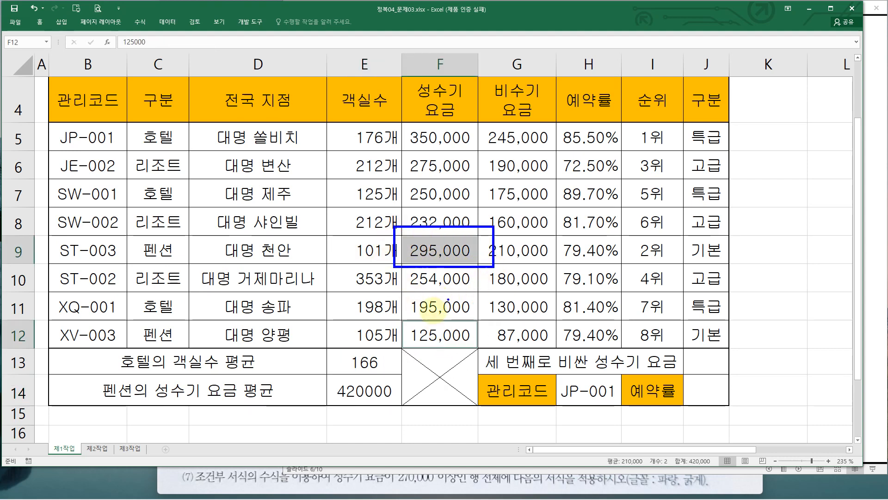
left_click_drag(397, 322, 482, 347)
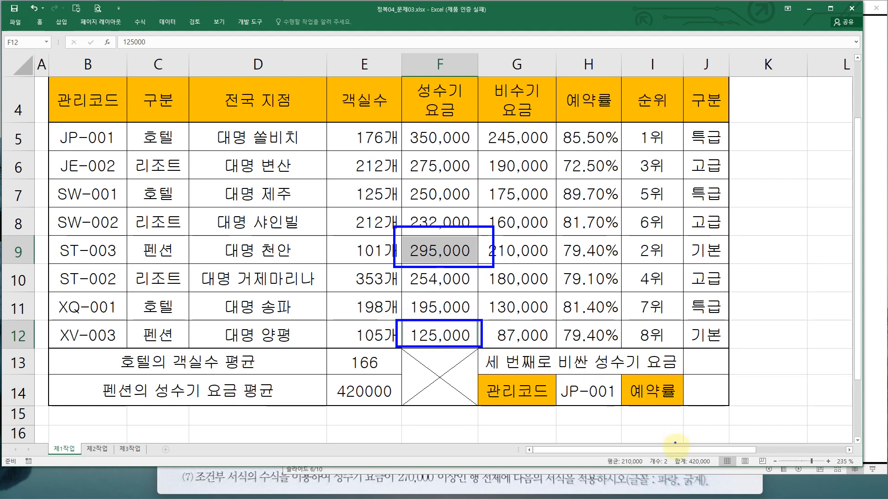
mouse_move(675, 449)
left_mouse_down()
mouse_move(680, 461)
mouse_move(715, 470)
left_mouse_up()
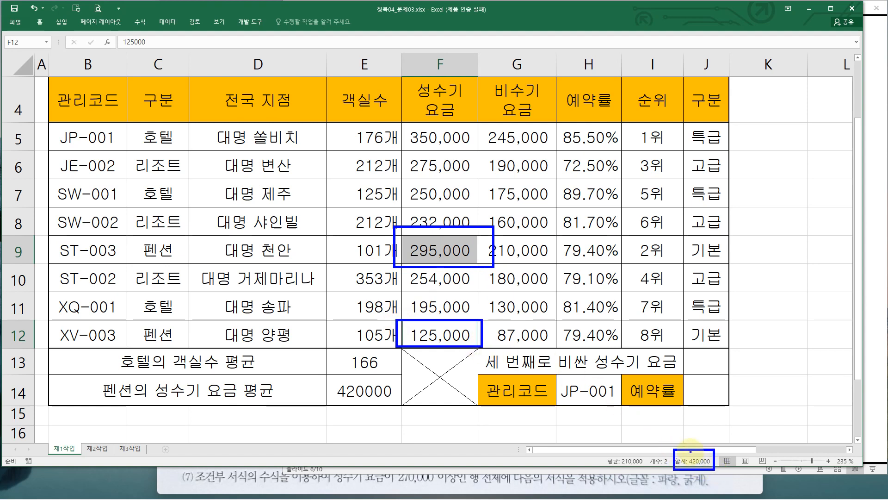
key("Escape")
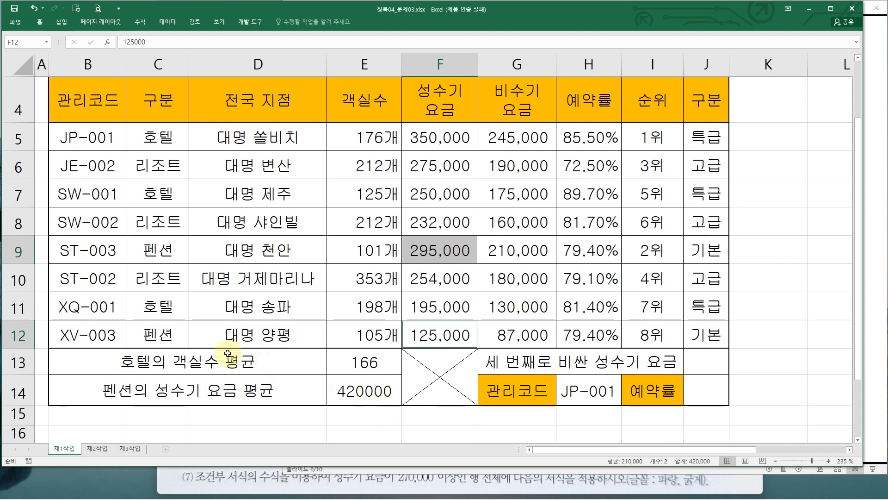
Examine the category column C5:C12 to see how many entries are pensions
mouse_move(125, 117)
left_mouse_down()
mouse_move(158, 151)
mouse_move(192, 347)
left_mouse_up()
left_click(174, 144)
left_click(175, 174)
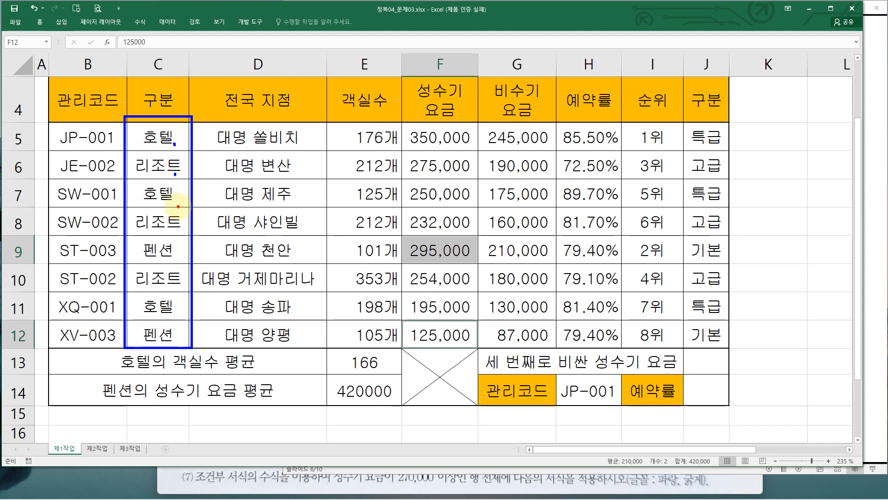
left_click(178, 207)
left_click(177, 227)
left_click(174, 268)
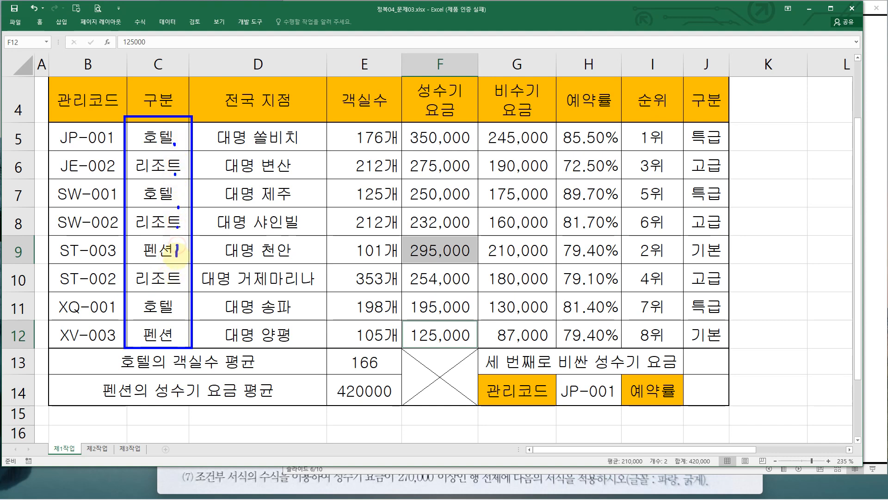
left_click(171, 284)
left_click(175, 305)
left_click(176, 327)
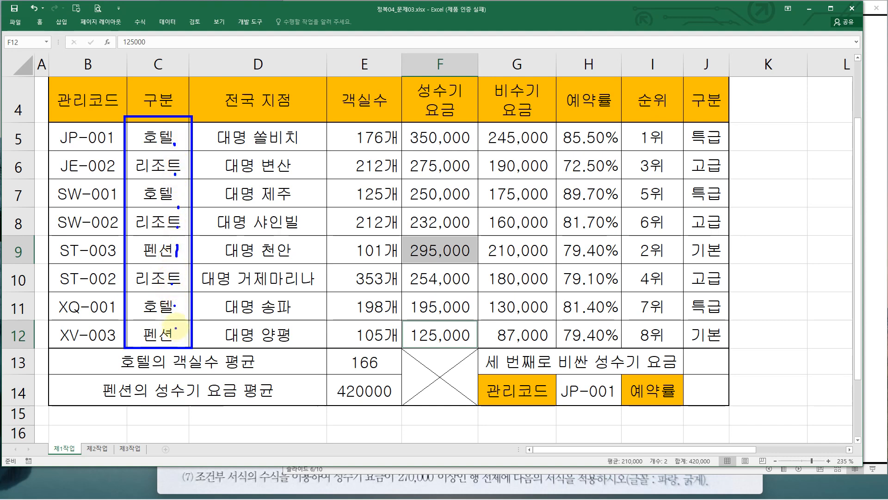
left_click_drag(177, 327, 178, 339)
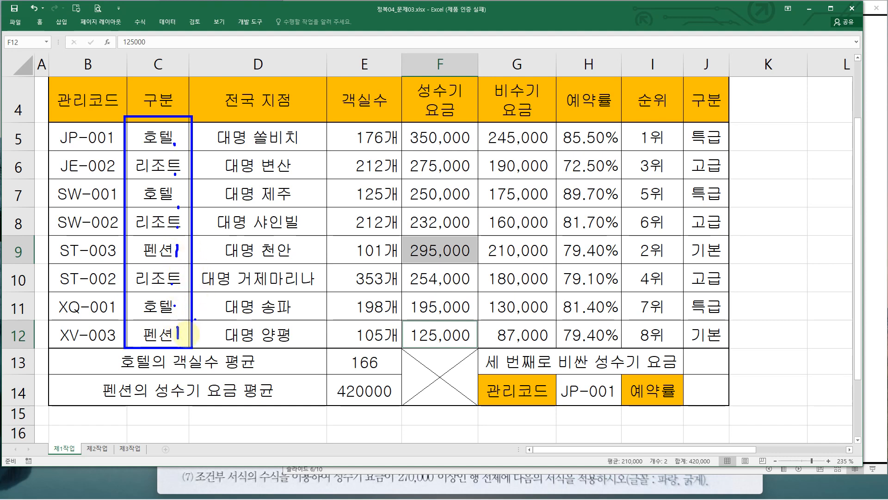
left_click_drag(408, 366, 386, 427)
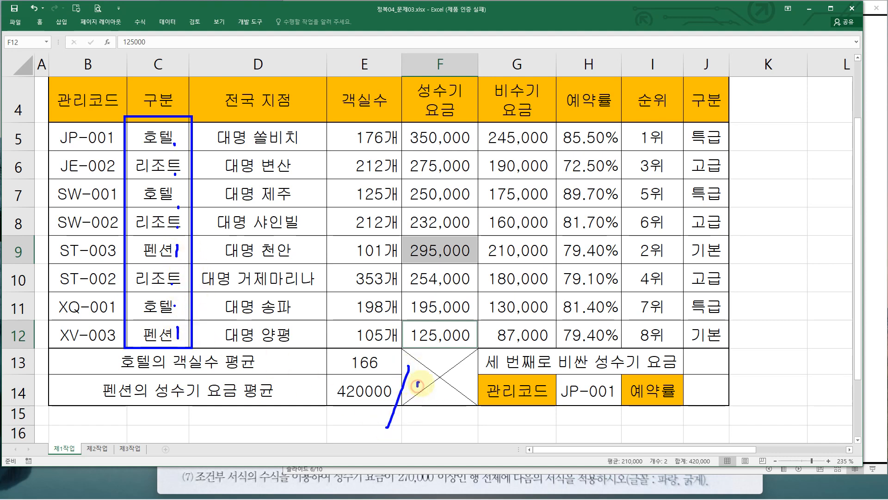
left_click_drag(418, 384, 435, 396)
key("e")
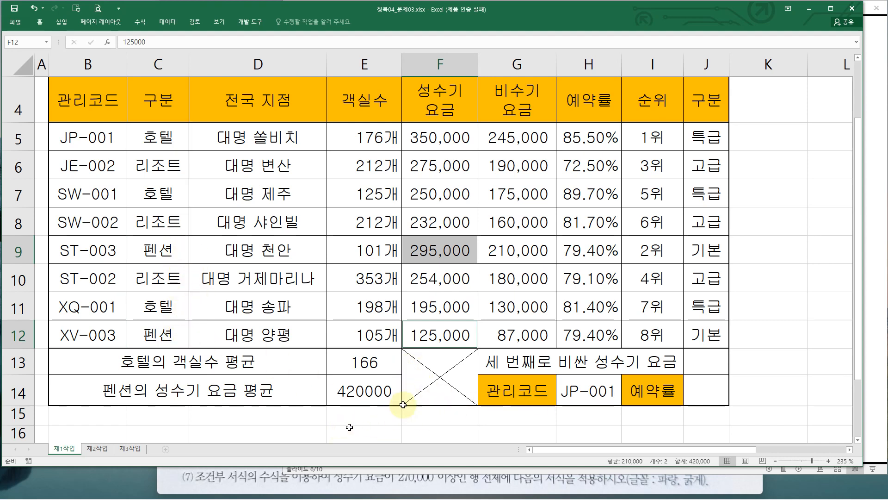
Extend the E14 formula by dividing the SUMIF result by a COUNTIF function
double_click(390, 388)
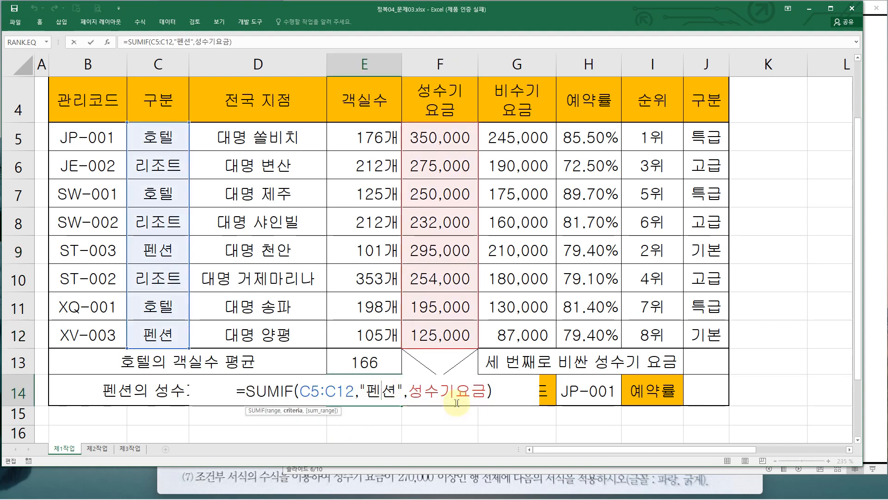
left_click(508, 388)
type("/")
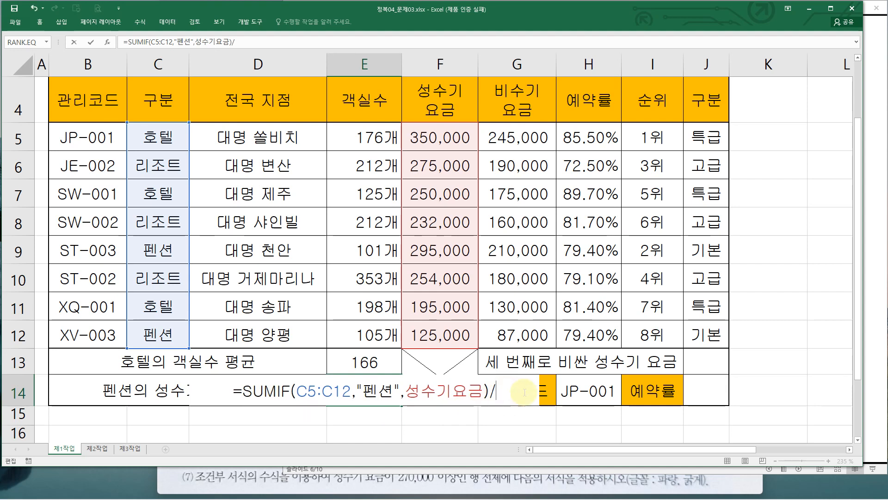
type("ㅊ")
type("coun")
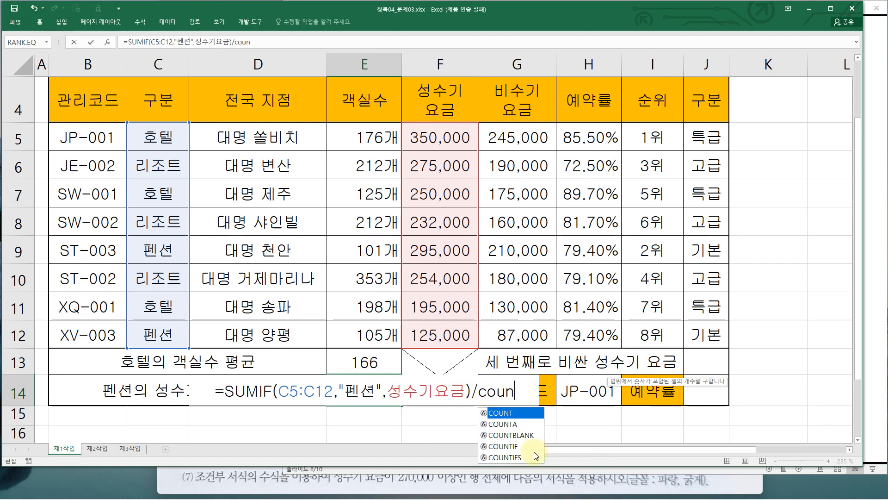
double_click(504, 446)
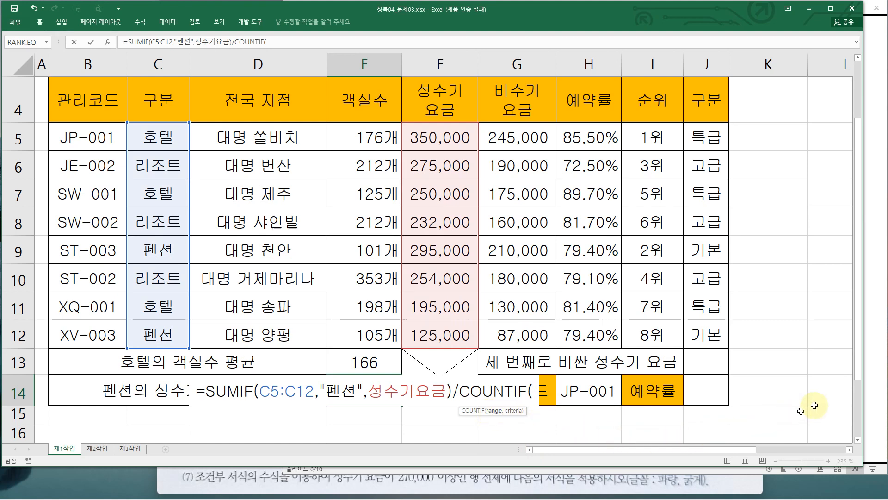
Open the COUNTIF function arguments dialog for the formula
left_click(103, 43)
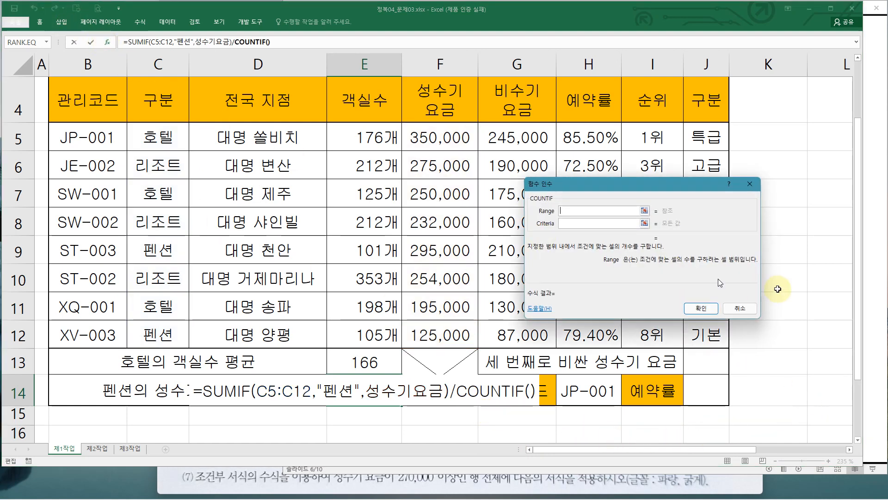
left_click_drag(696, 186, 156, 202)
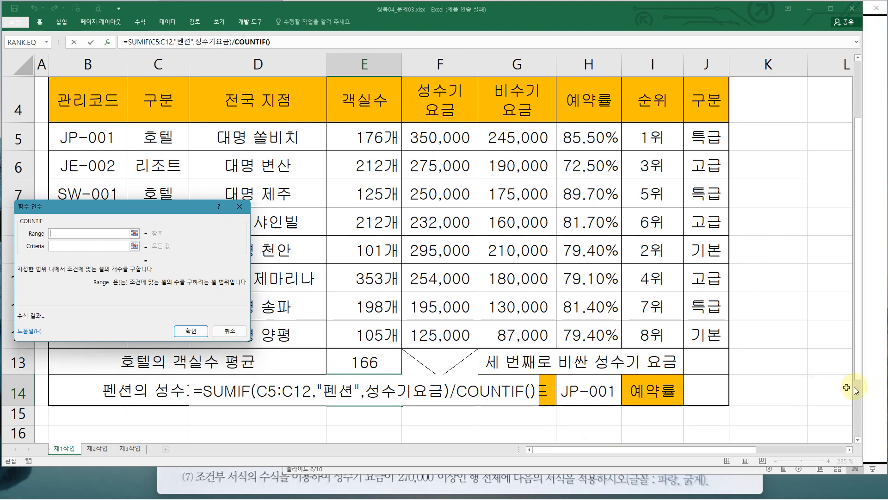
Review the slide explaining COUNTIF's range and criteria arguments for counting pensions in C5:C12
left_click(870, 362)
left_click(661, 303)
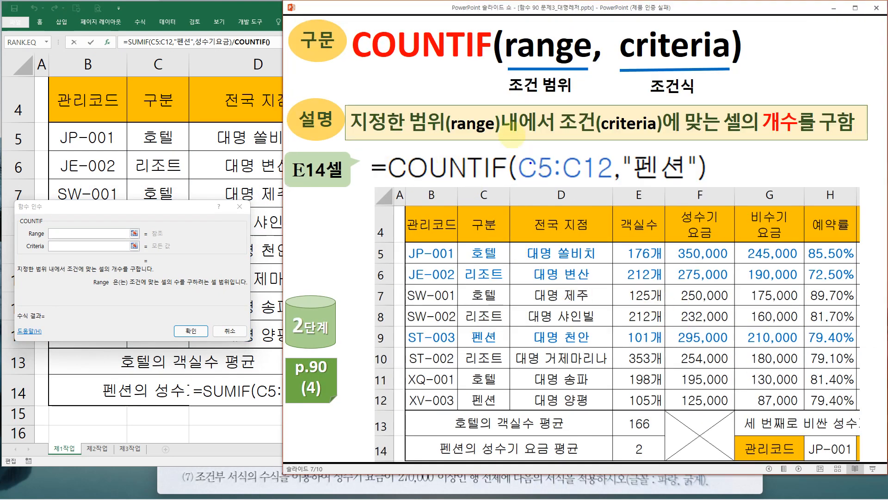
left_click_drag(503, 25, 590, 78)
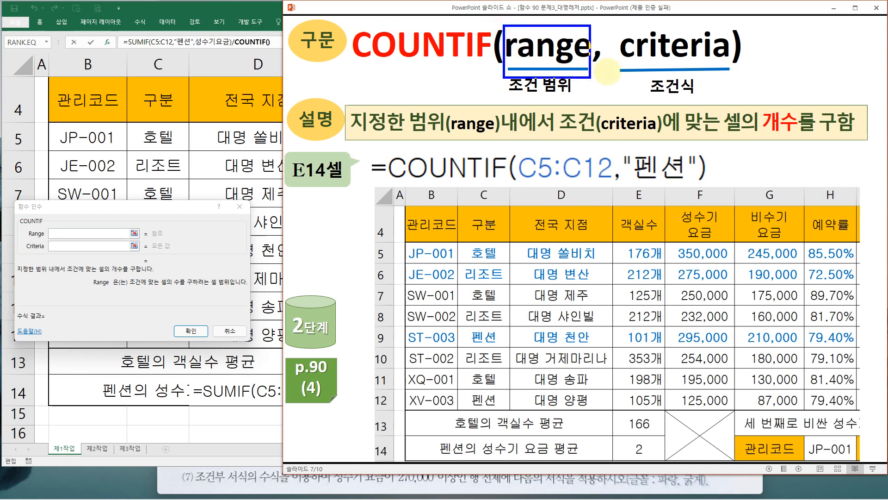
left_click_drag(614, 29, 752, 77)
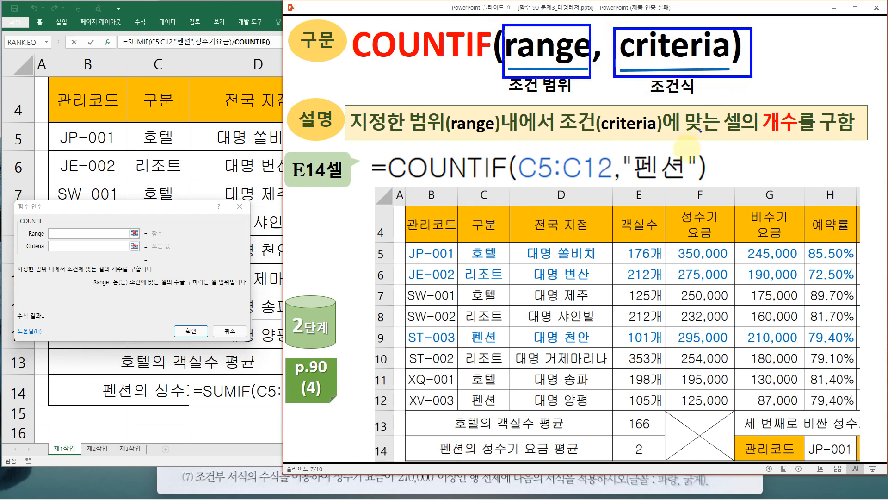
mouse_move(679, 187)
left_mouse_down()
mouse_move(632, 147)
mouse_move(676, 188)
mouse_move(660, 189)
left_mouse_up()
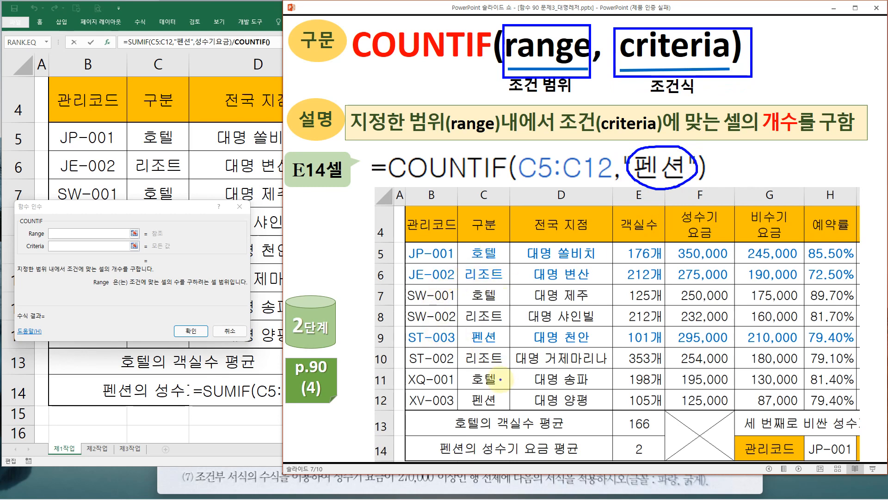
mouse_move(460, 244)
left_mouse_down()
mouse_move(493, 292)
mouse_move(514, 409)
left_mouse_up()
mouse_move(500, 243)
left_mouse_down()
mouse_move(529, 179)
mouse_move(539, 188)
left_mouse_up()
left_click_drag(628, 188, 701, 187)
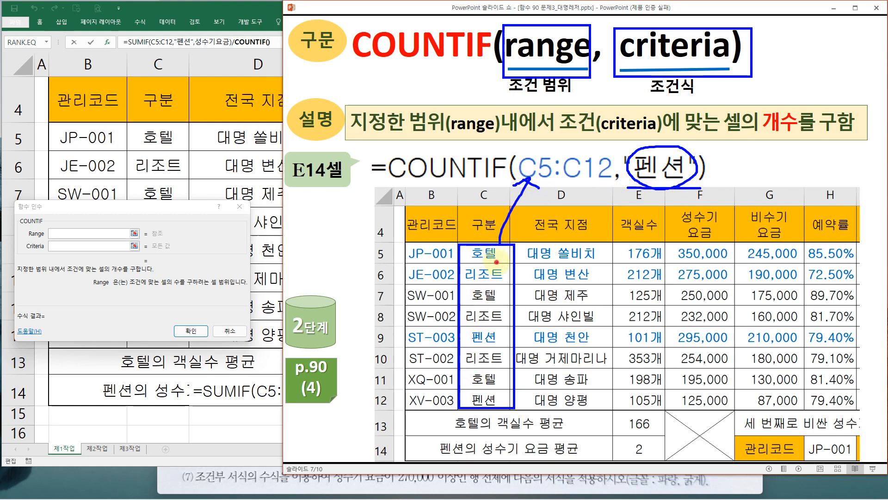
left_click(497, 262)
left_click(496, 284)
left_click(497, 303)
left_click(497, 317)
mouse_move(498, 343)
left_mouse_down()
mouse_move(466, 340)
mouse_move(496, 337)
mouse_move(495, 348)
left_mouse_up()
left_click(497, 388)
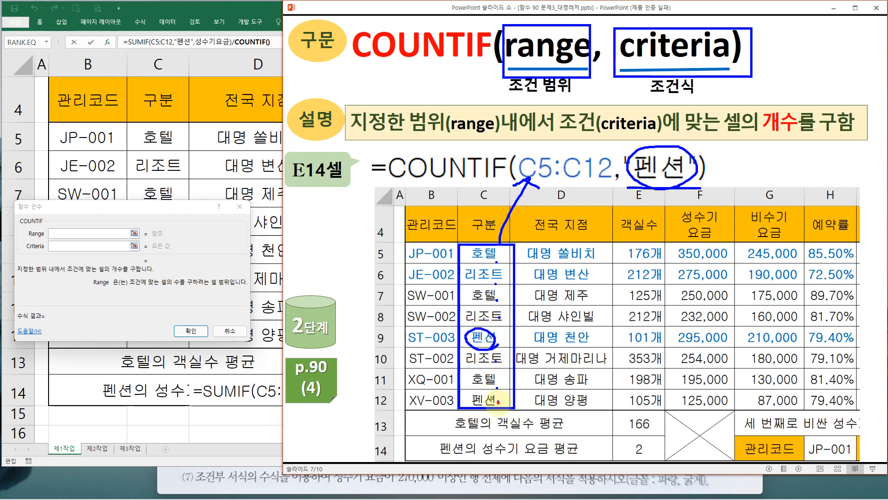
mouse_move(499, 400)
left_mouse_down()
mouse_move(473, 408)
mouse_move(489, 387)
mouse_move(496, 410)
left_mouse_up()
left_click(507, 384)
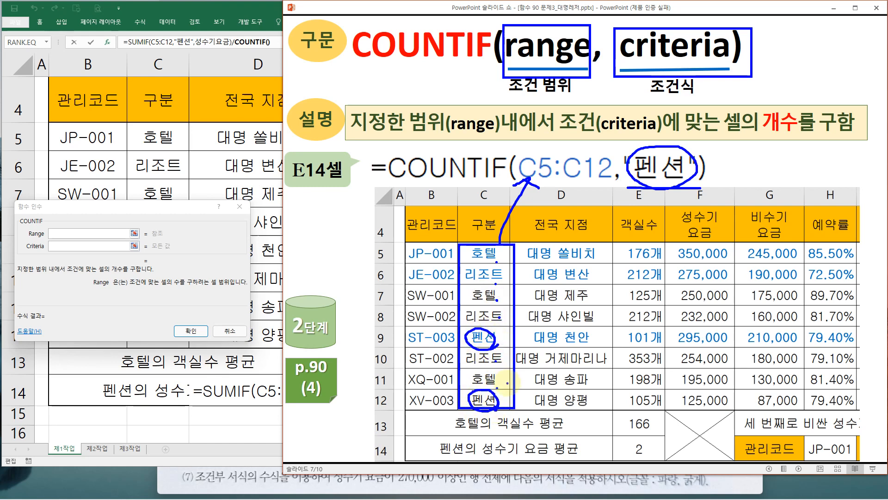
key("e")
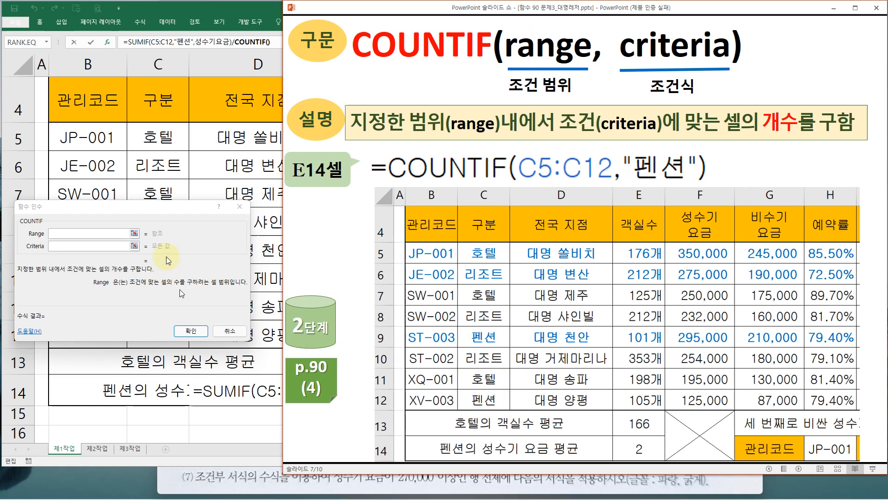
left_click(149, 204)
left_click(230, 13)
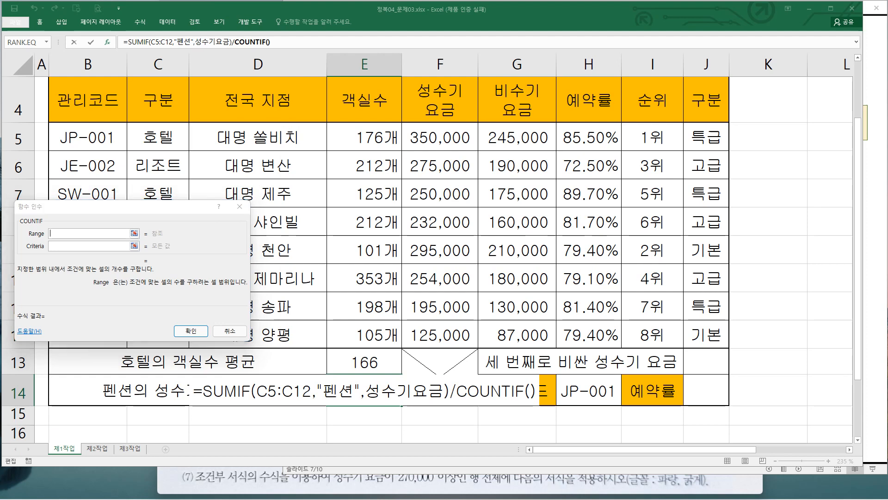
Set the COUNTIF range to C5:C12 and move to the criteria argument
left_click(77, 212)
left_click(63, 234)
left_click_drag(89, 210, 315, 187)
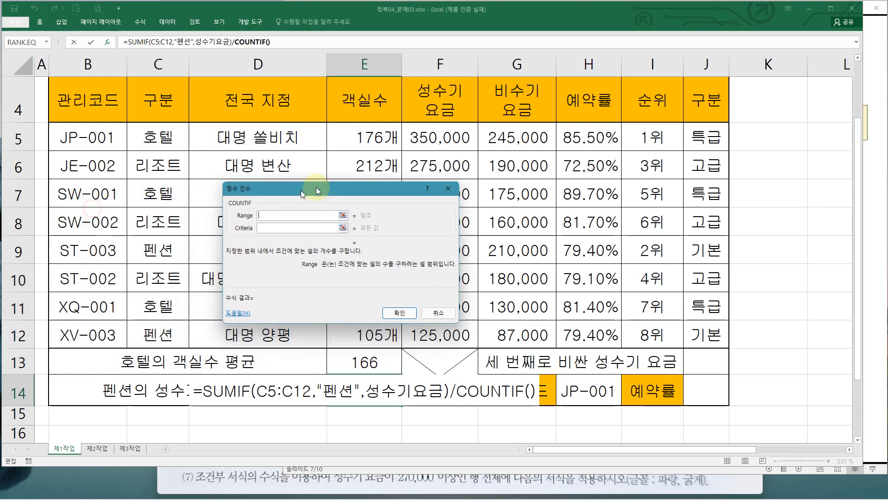
left_click_drag(164, 141, 163, 333)
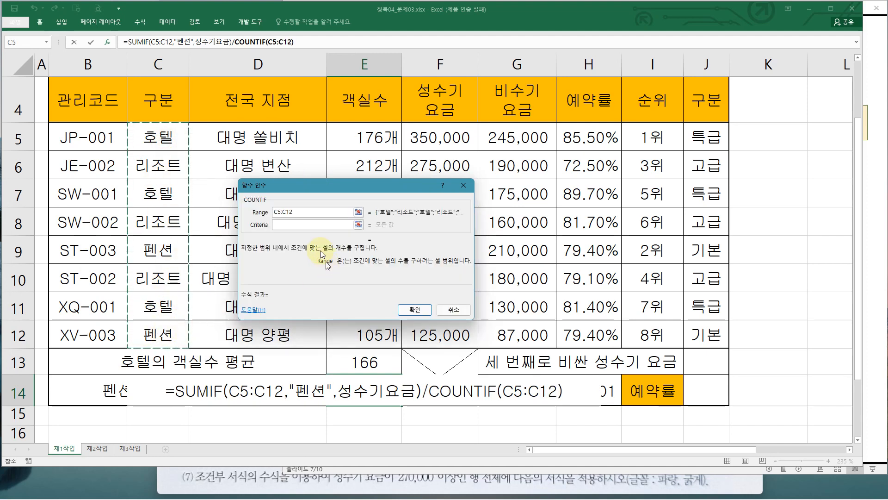
left_click(294, 225)
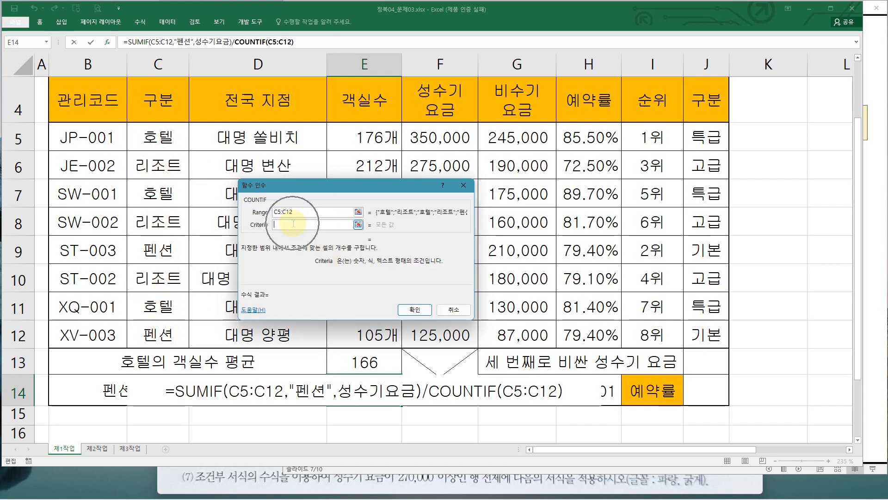
Set the COUNTIF criteria to 펜션 and confirm the E14 formula
type("vps")
key("BackSpace")
key("BackSpace")
key("BackSpace")
type("펜ㅅ")
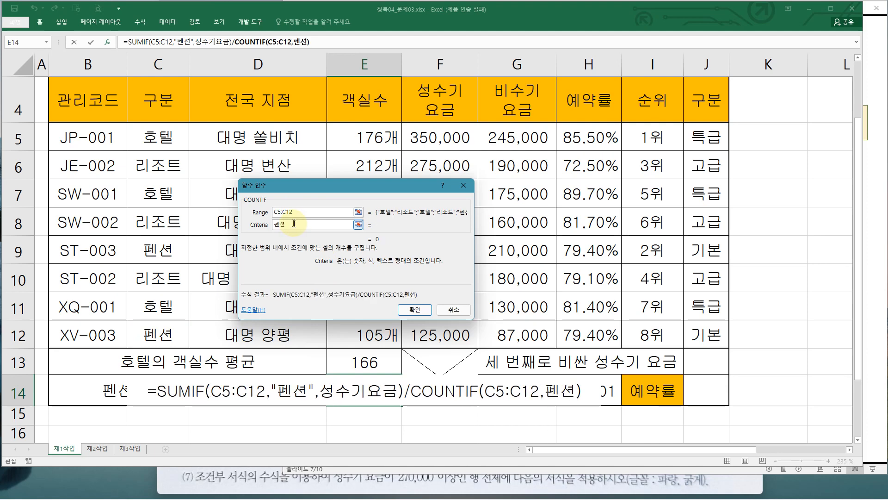
left_click(415, 309)
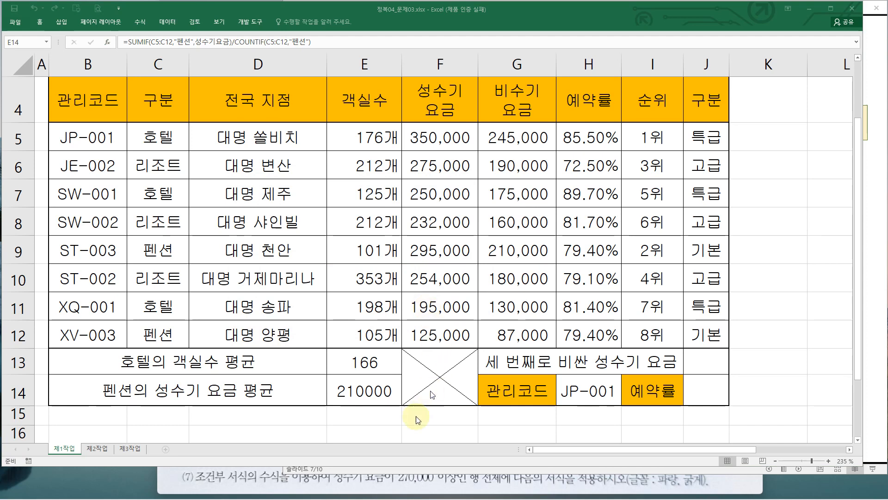
Inspect the E14 formula and the pension rows' peak-season rates used in its average
double_click(355, 393)
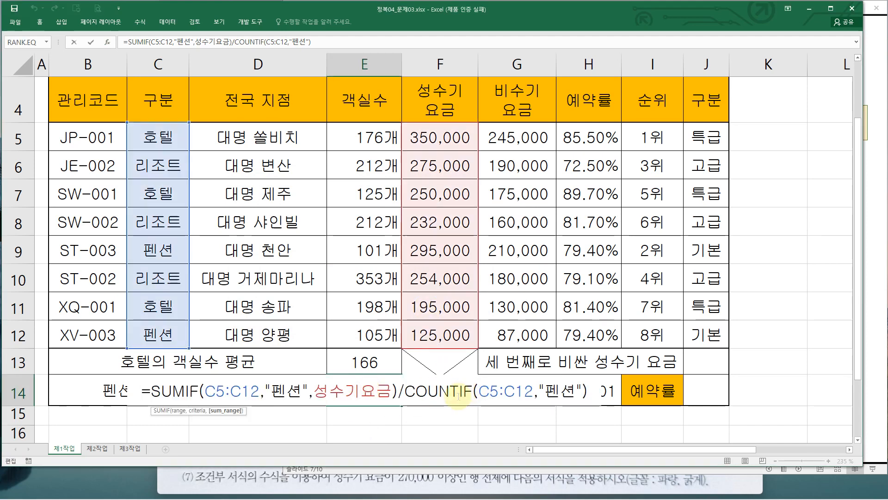
key("Return")
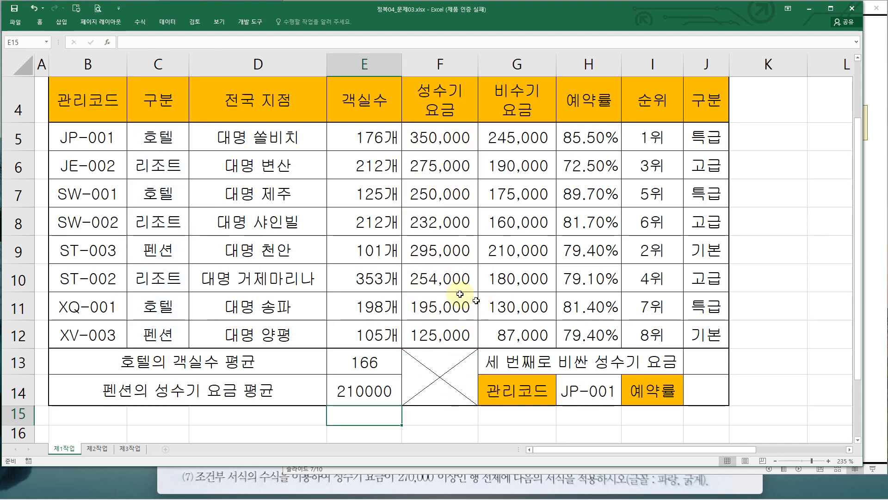
left_click(438, 278)
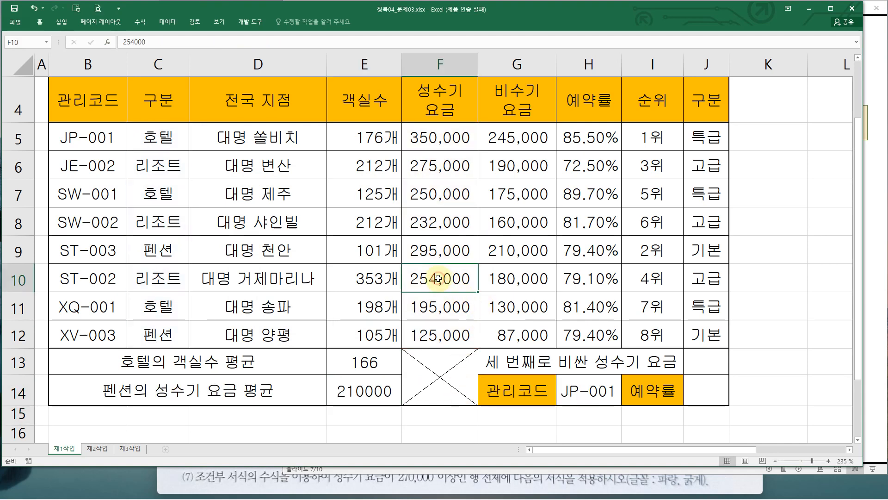
left_click(426, 253)
left_click(423, 338, "ctrl")
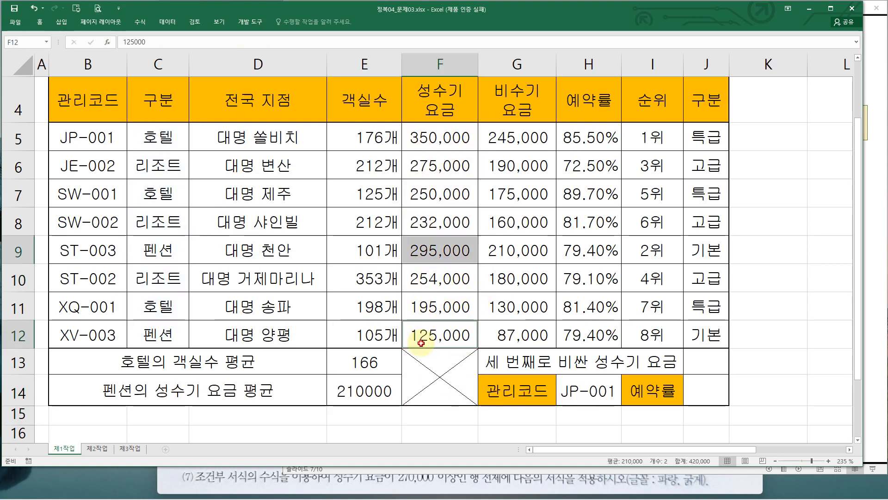
left_click_drag(405, 242, 470, 264)
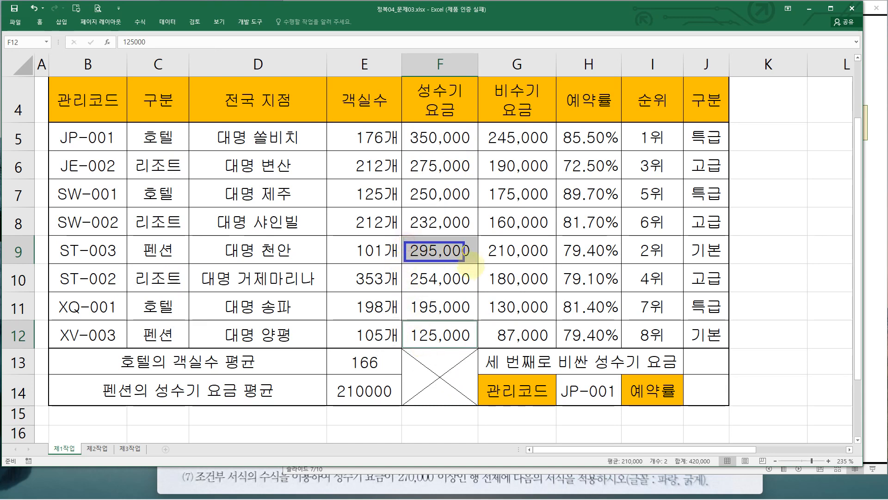
left_click_drag(409, 328, 475, 345)
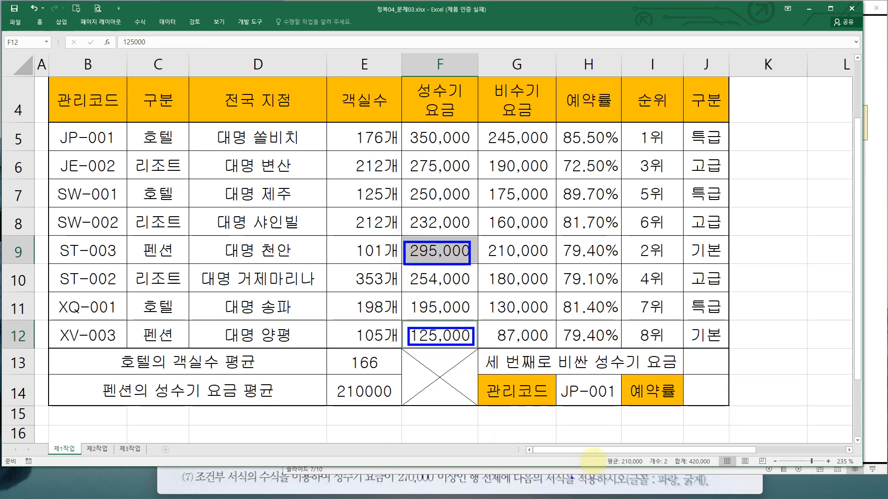
mouse_move(607, 451)
left_mouse_down()
mouse_move(659, 466)
mouse_move(649, 465)
left_mouse_up()
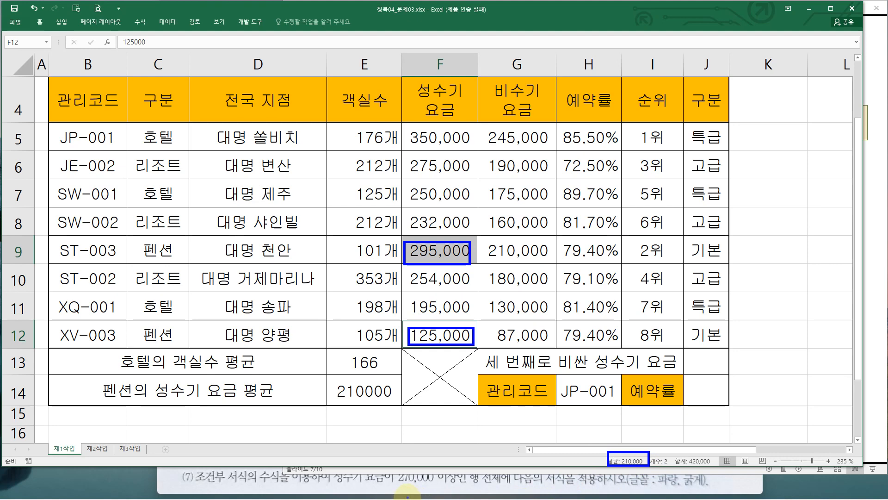
double_click(379, 391)
key("Escape")
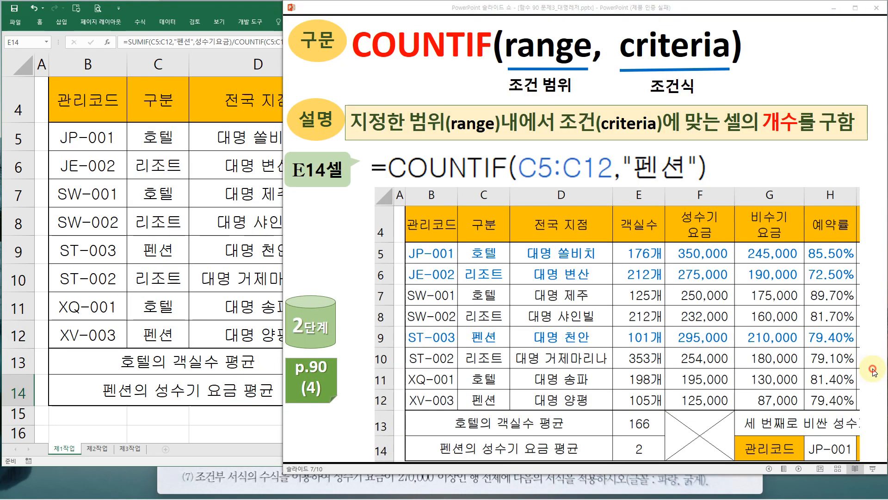
Switch to the slide show and review the slide breaking down the E14 SUMIF/COUNTIF formula
left_click(872, 369)
left_click(666, 331)
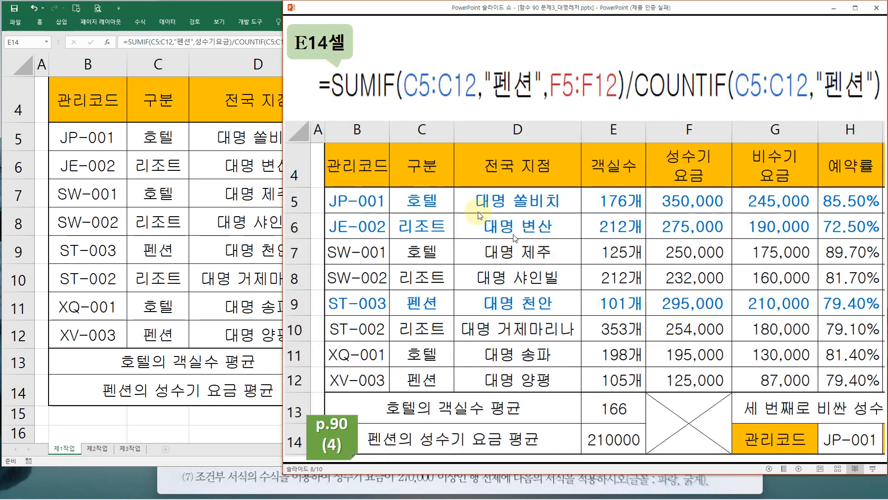
left_click_drag(328, 69, 621, 99)
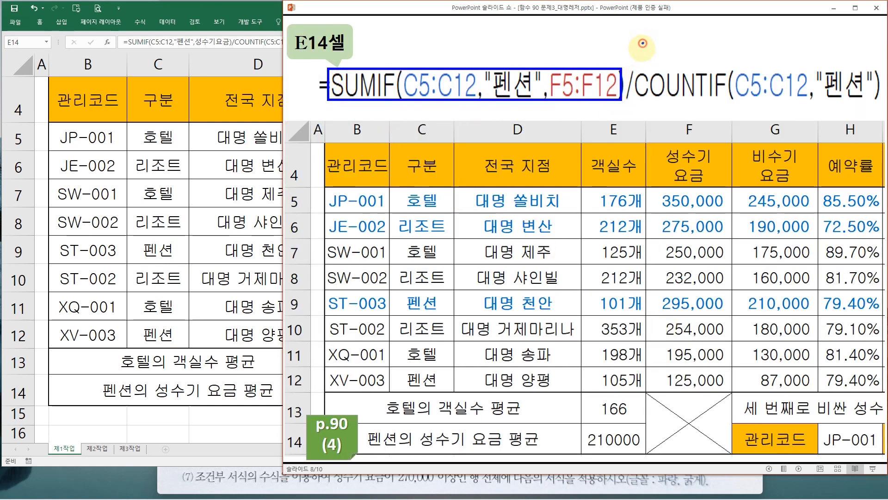
left_click_drag(643, 43, 619, 119)
left_click_drag(637, 66, 882, 98)
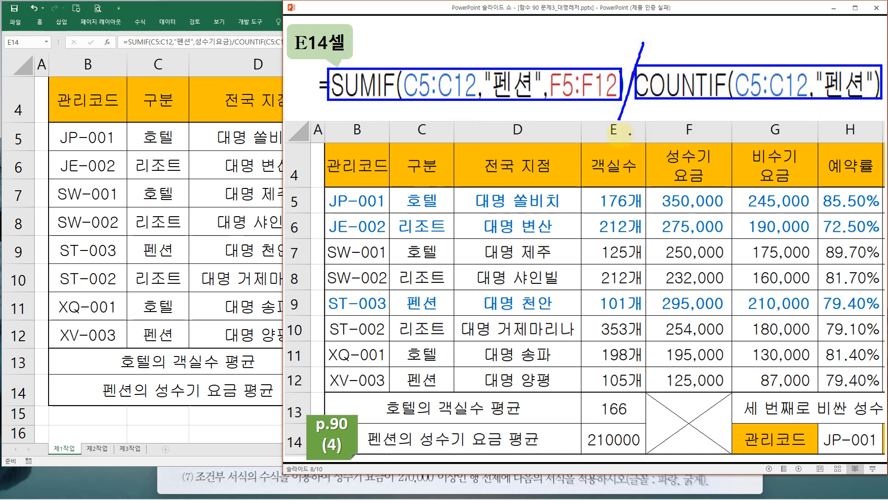
mouse_move(643, 444)
left_mouse_down()
mouse_move(597, 457)
mouse_move(567, 424)
mouse_move(650, 430)
mouse_move(595, 457)
left_mouse_up()
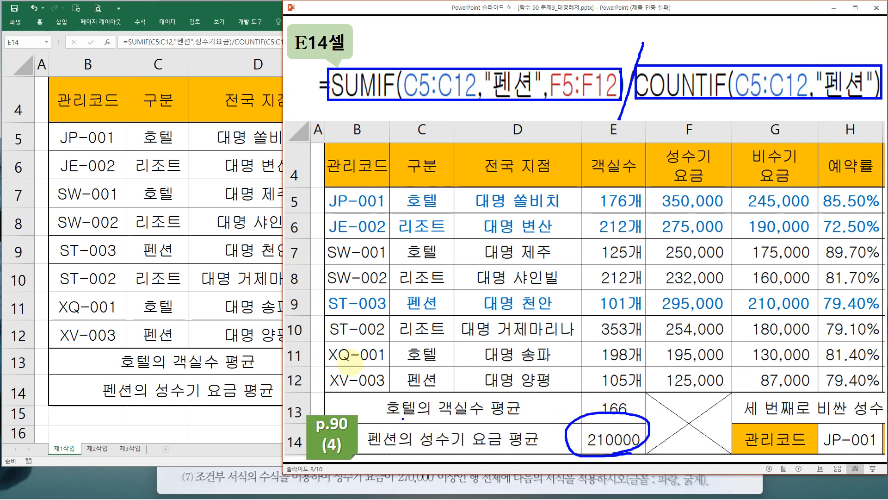
key("e")
Switch to the exam sheet image and read task (5) on the third-highest peak-season rate
left_click(185, 482)
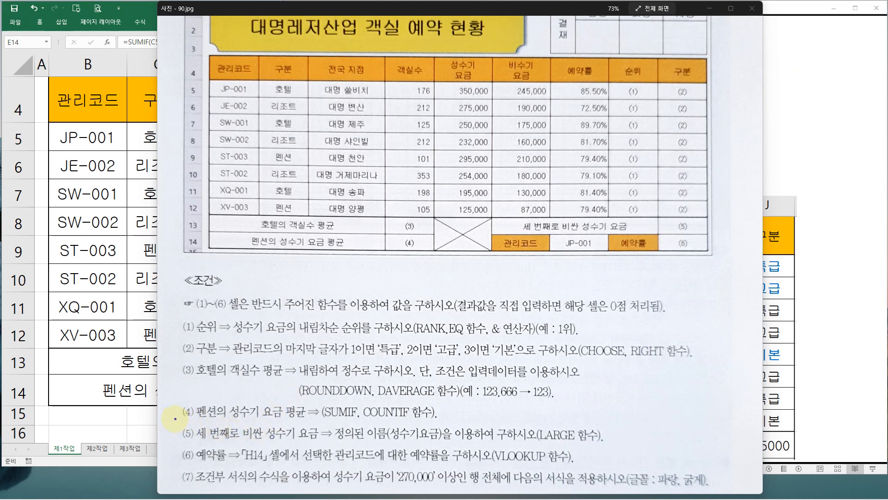
left_click_drag(174, 418, 612, 447)
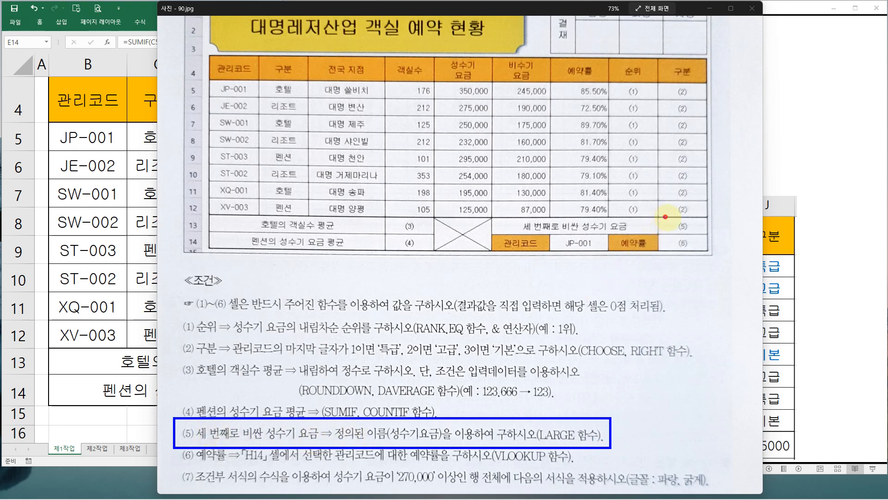
left_click_drag(665, 216, 711, 235)
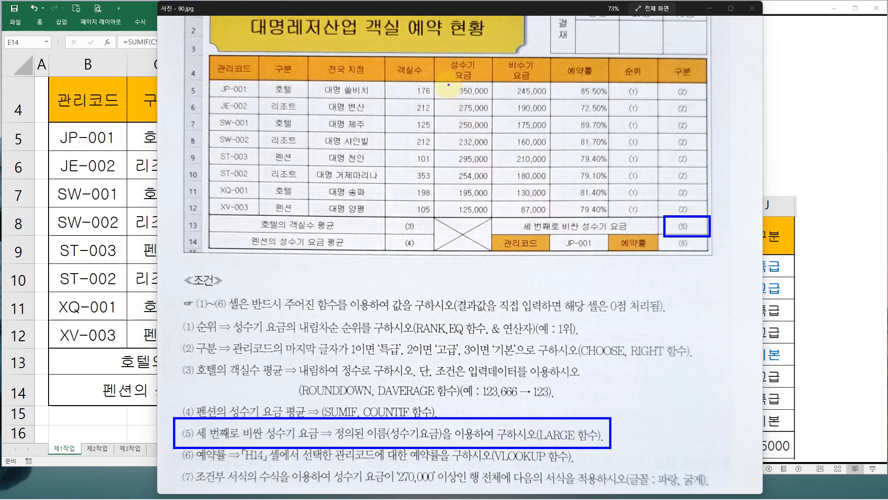
mouse_move(449, 85)
left_mouse_down()
mouse_move(492, 158)
mouse_move(496, 215)
left_mouse_up()
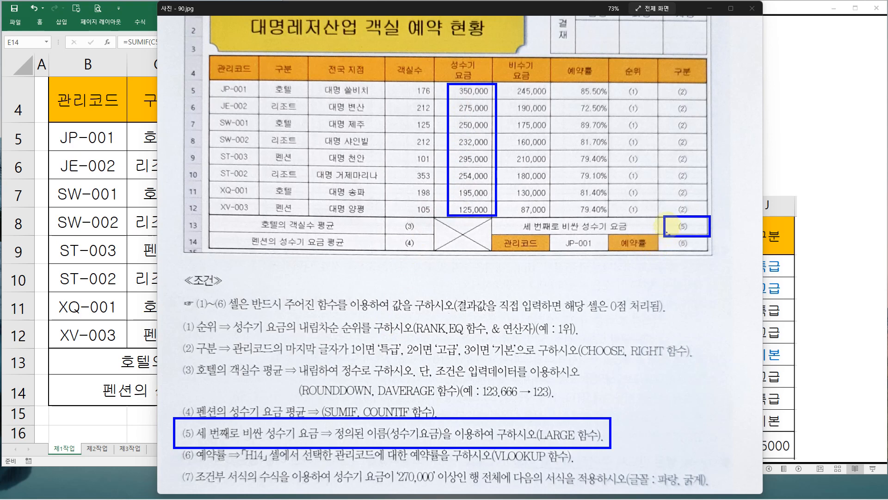
key("Escape")
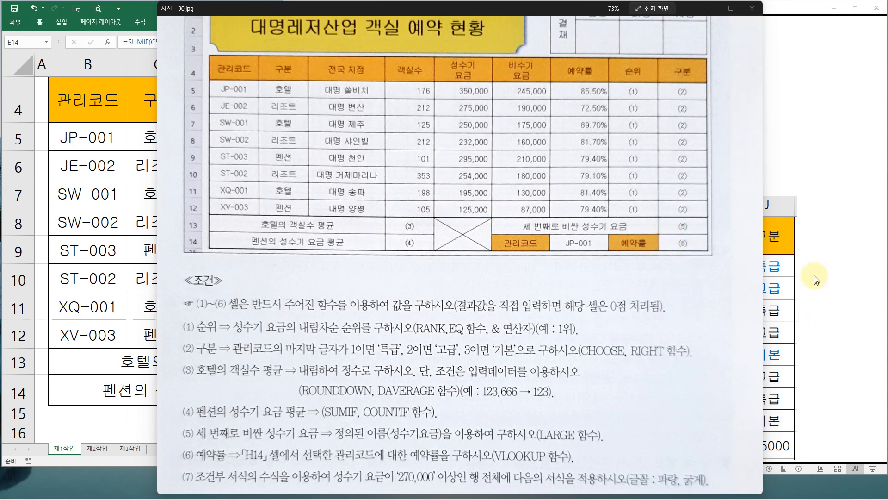
Review the LARGE syntax slide for finding the third-largest 성수기요금 value in J13
left_click(814, 277)
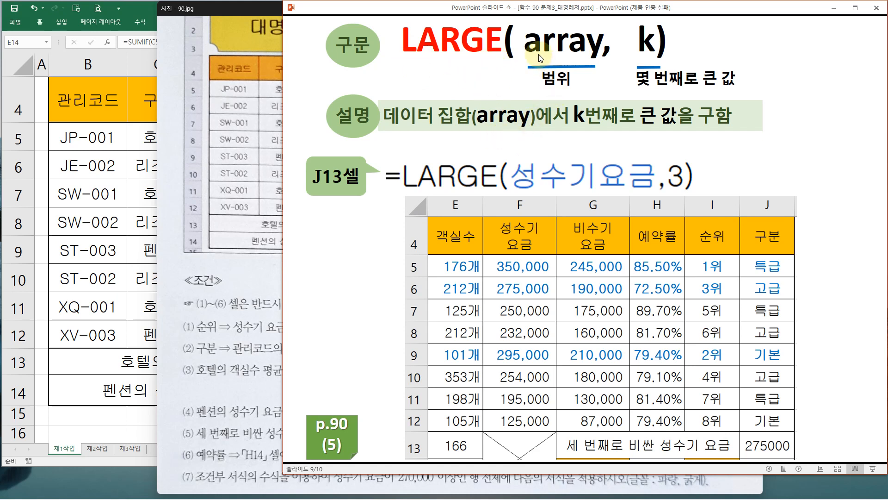
mouse_move(525, 19)
left_mouse_down()
mouse_move(596, 68)
mouse_move(650, 20)
mouse_move(661, 56)
mouse_move(643, 68)
mouse_move(660, 110)
mouse_move(658, 89)
mouse_move(650, 125)
mouse_move(683, 120)
left_mouse_up()
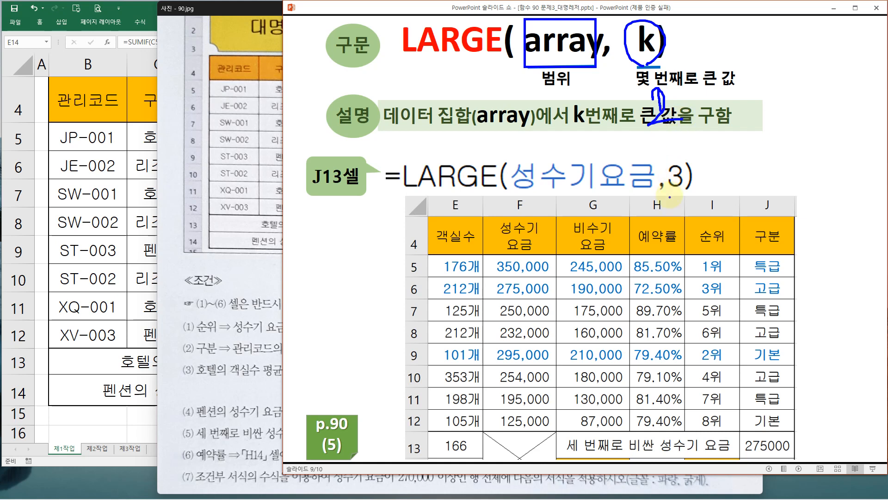
left_click_drag(662, 160, 689, 188)
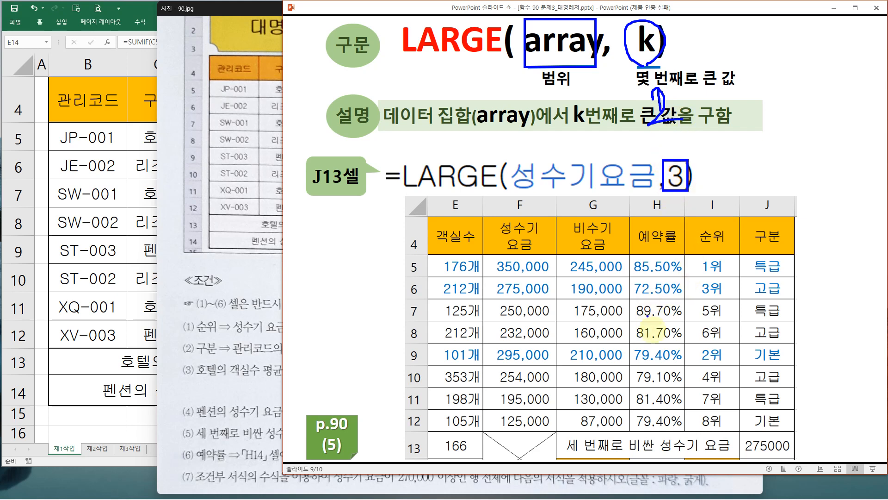
mouse_move(485, 254)
left_mouse_down()
mouse_move(556, 370)
mouse_move(487, 428)
mouse_move(555, 429)
left_mouse_up()
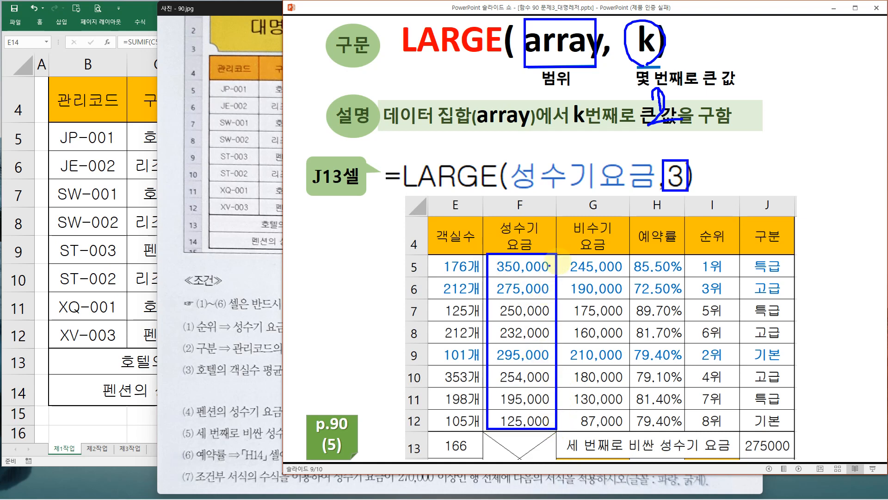
left_click_drag(565, 256, 558, 273)
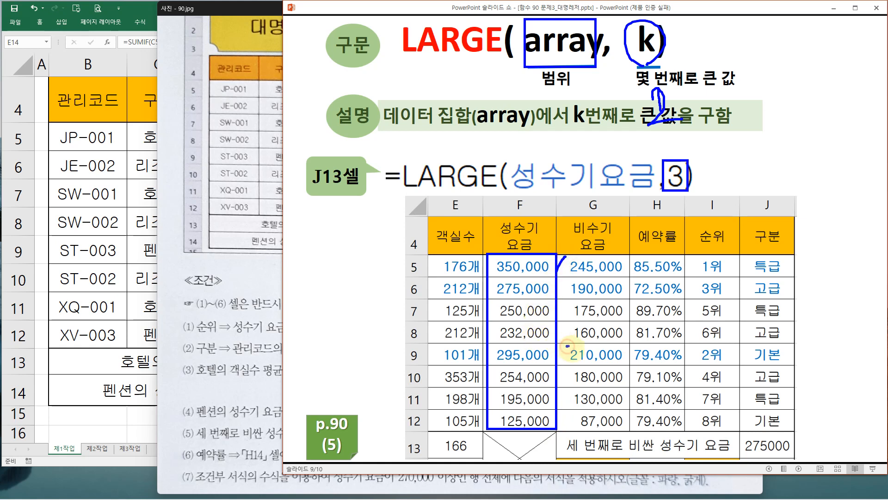
left_click_drag(567, 347, 584, 356)
mouse_move(563, 278)
left_mouse_down()
mouse_move(573, 292)
mouse_move(563, 299)
left_mouse_up()
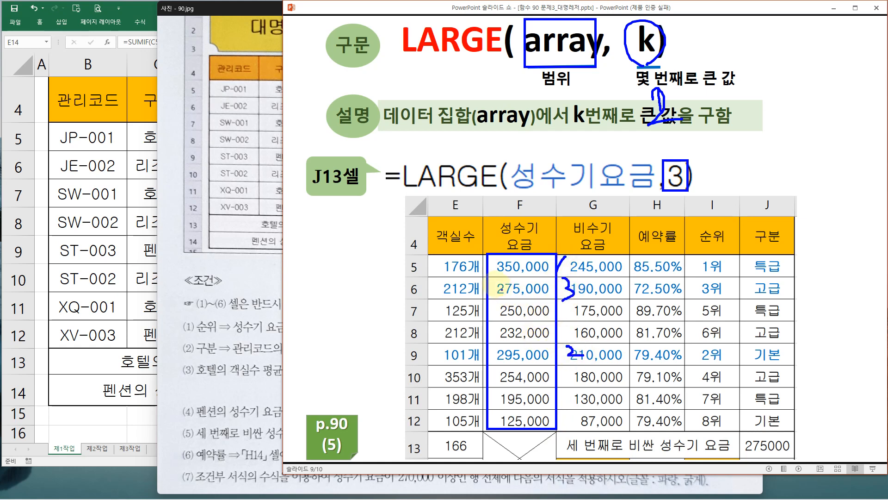
mouse_move(494, 280)
left_mouse_down()
mouse_move(548, 297)
mouse_move(495, 280)
left_mouse_up()
left_click_drag(550, 288, 766, 437)
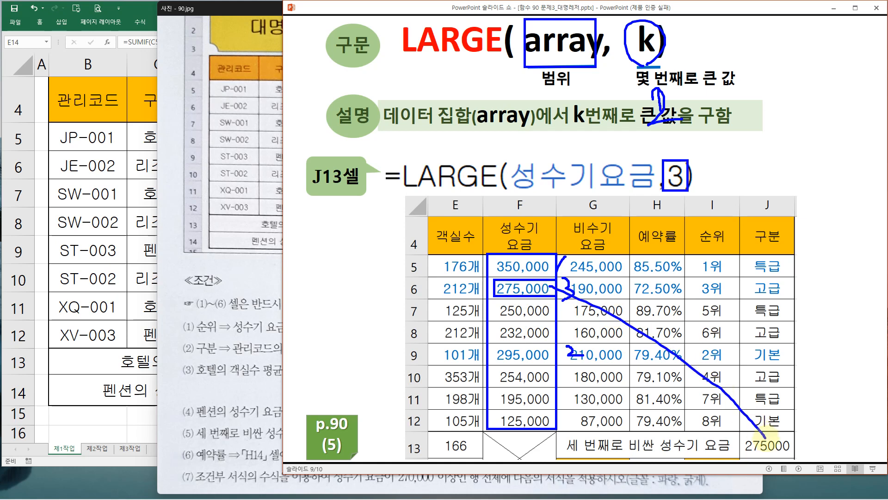
key("e")
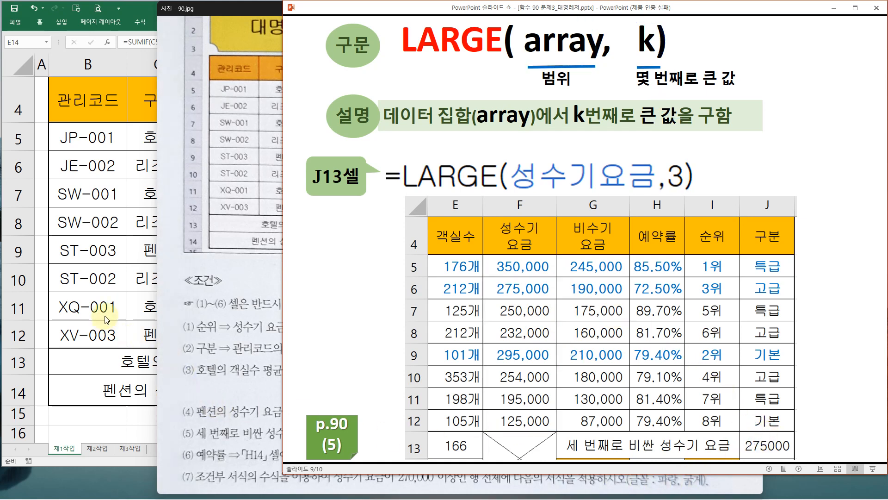
Start a LARGE function in J13 and open its arguments dialog
left_click(118, 316)
left_click(707, 369)
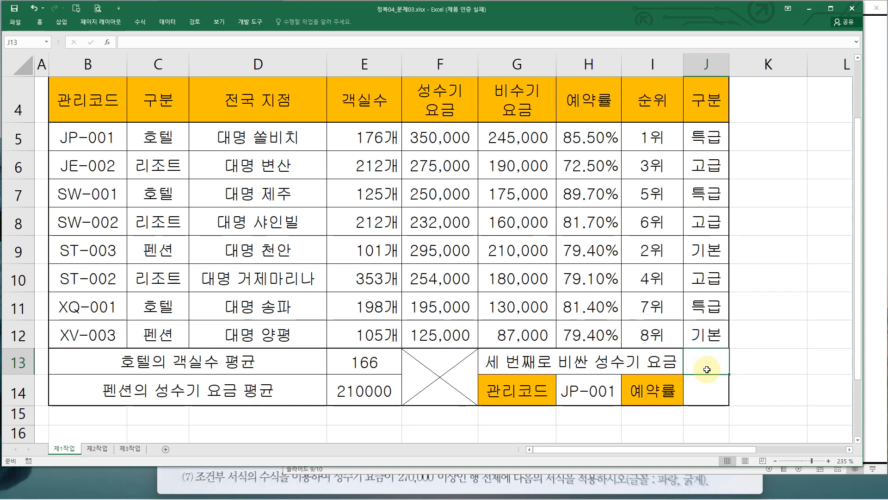
type("=")
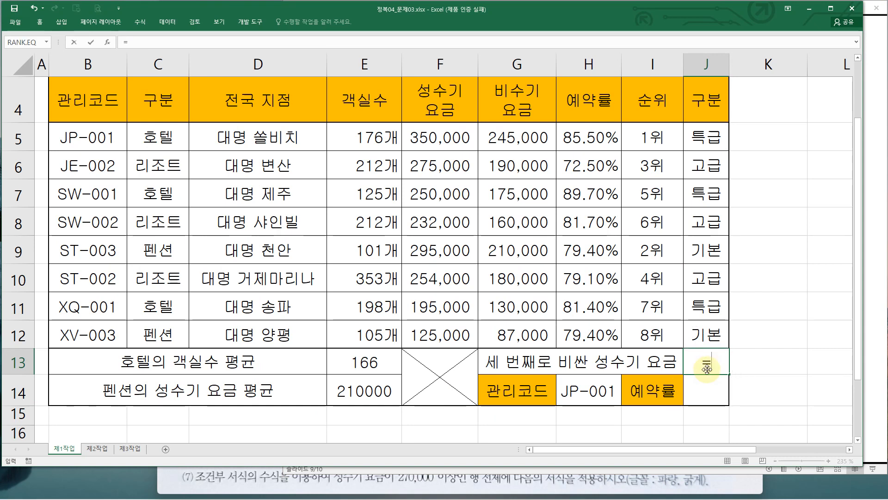
type("la")
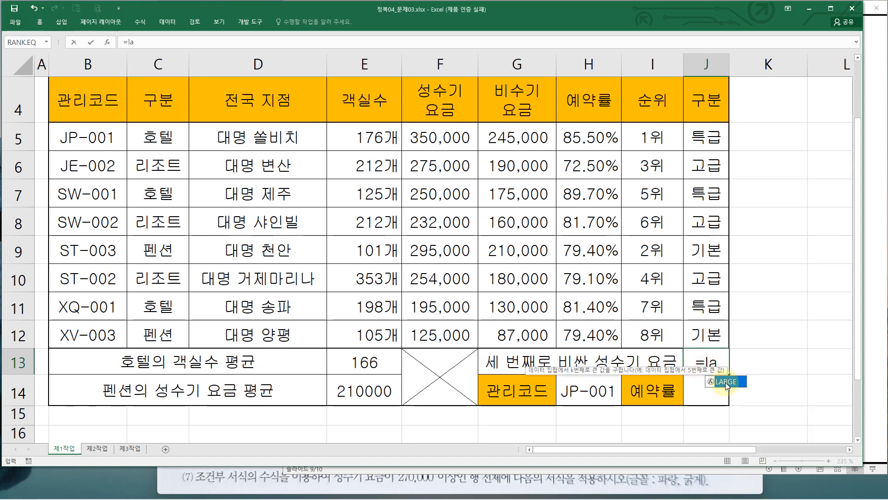
double_click(725, 382)
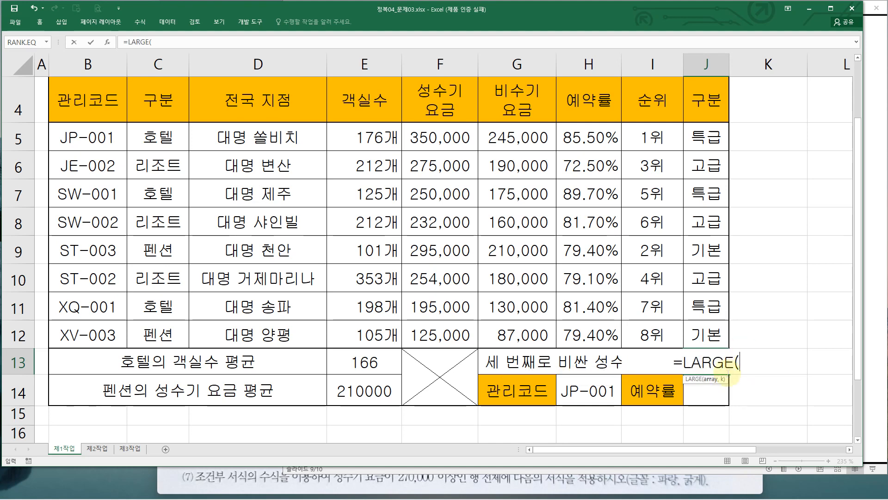
left_click(109, 42)
Set the LARGE array argument to the 성수기요금 range F5:F12
left_click_drag(335, 189, 385, 198)
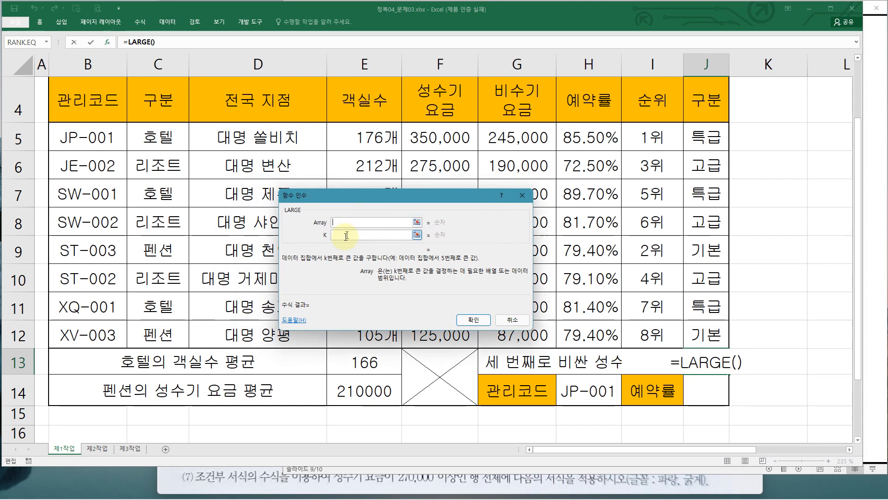
mouse_move(312, 213)
left_mouse_down()
mouse_move(323, 222)
mouse_move(406, 229)
left_mouse_up()
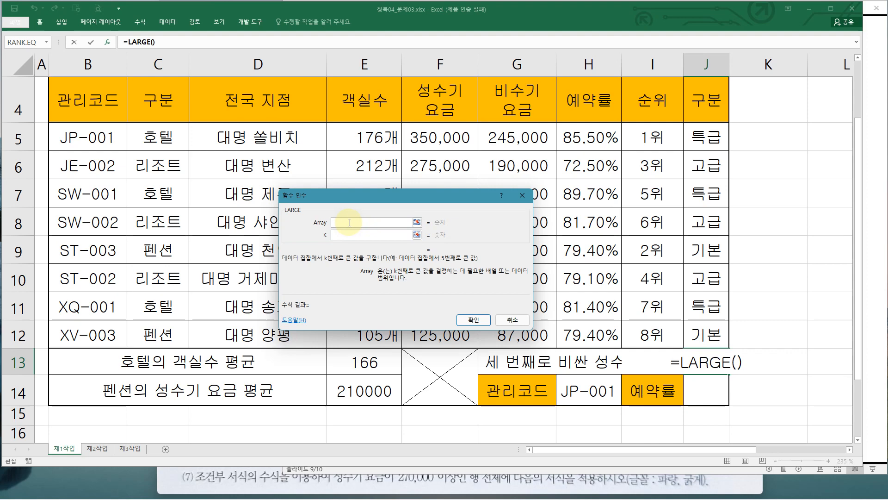
left_click_drag(364, 194, 611, 175)
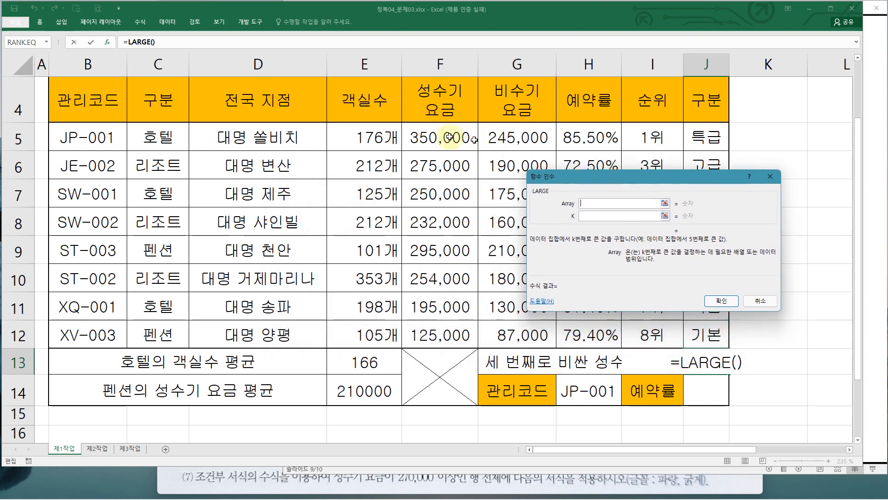
left_click_drag(440, 136, 446, 329)
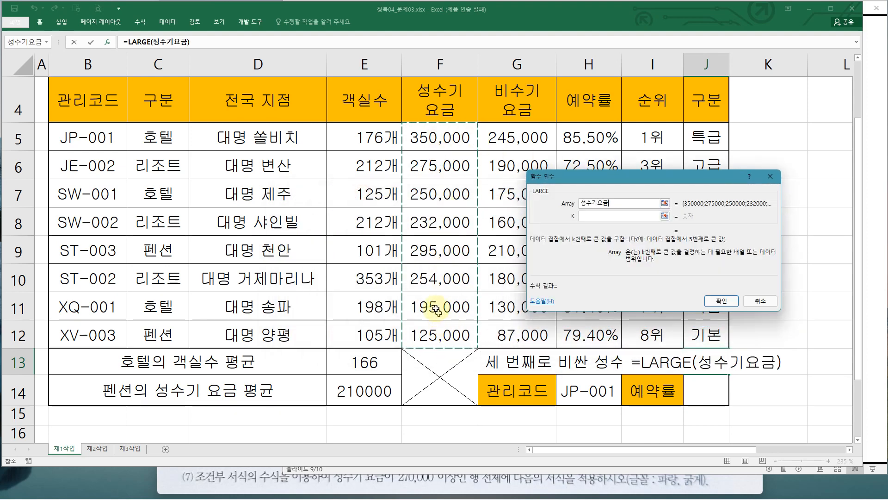
Set the LARGE k argument to 3, confirm the formula in J13, and review it in the cell
left_click_drag(402, 115, 483, 348)
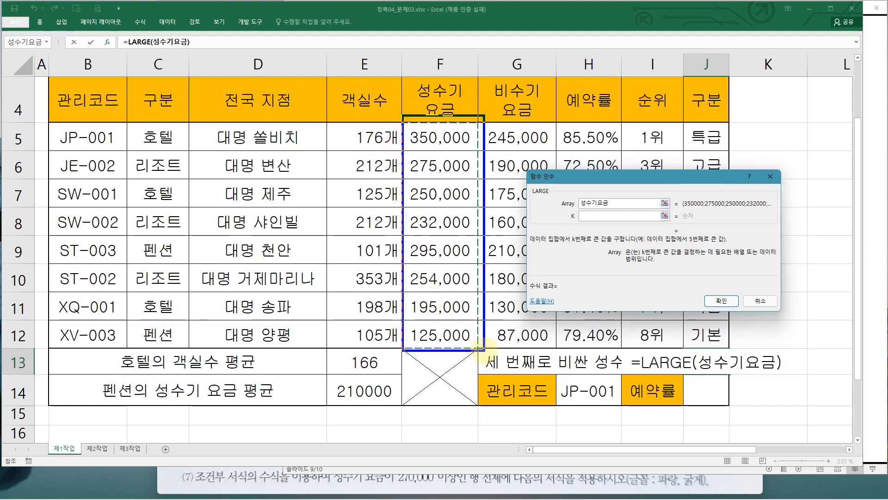
left_click_drag(476, 225, 582, 202)
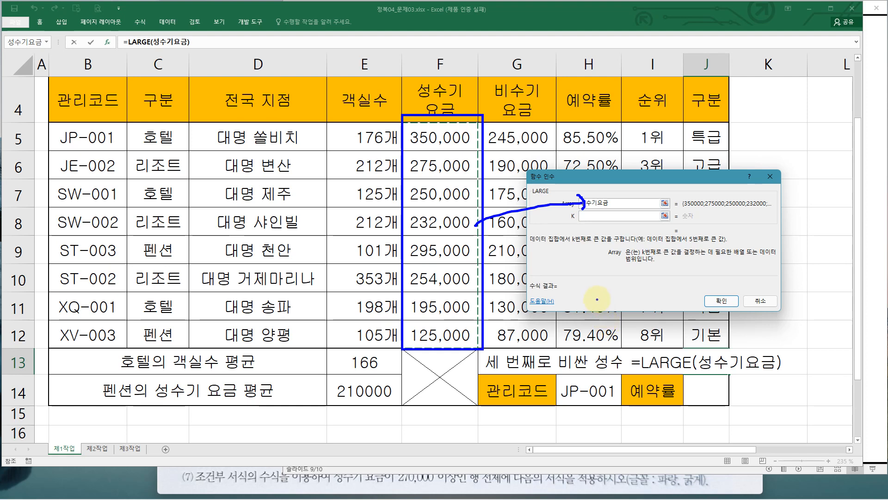
key("Escape")
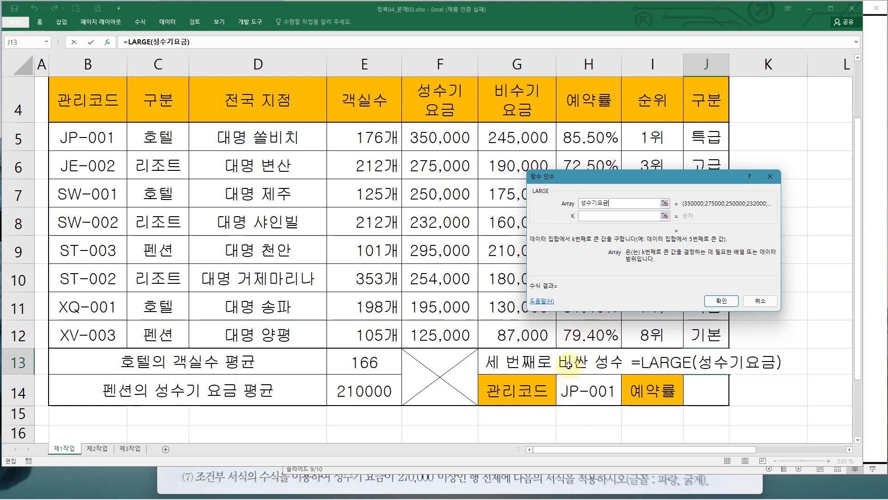
left_click(590, 216)
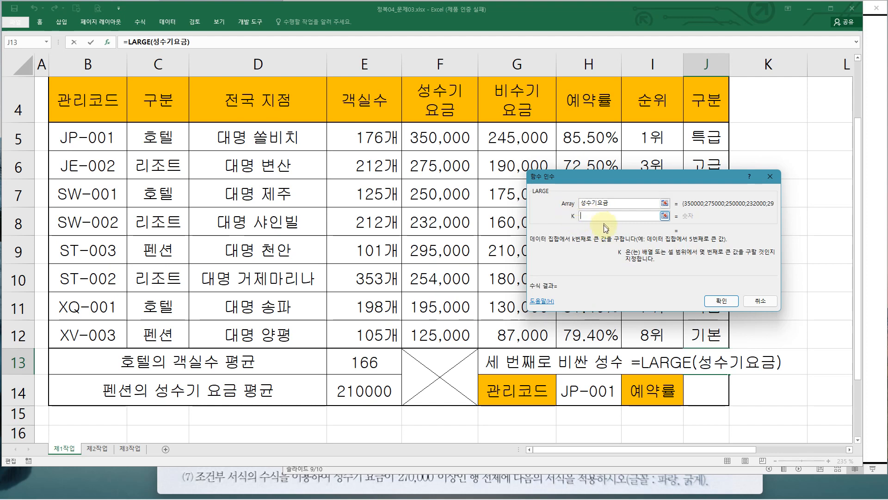
type("3")
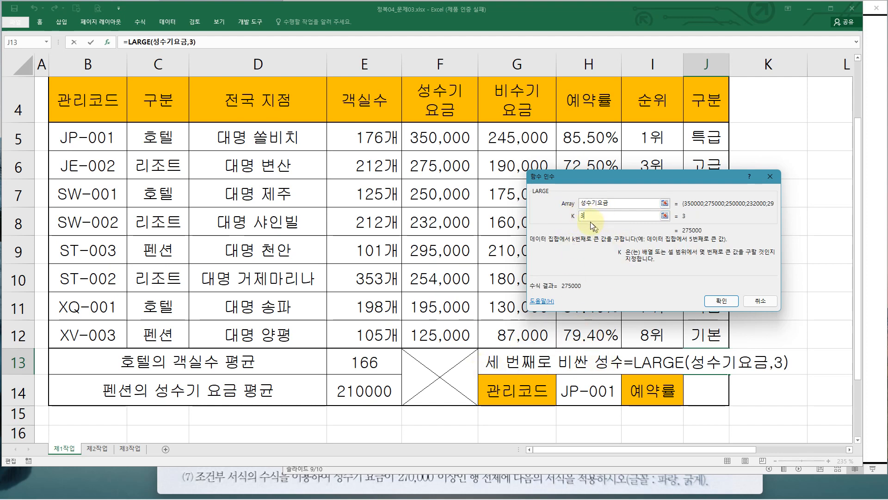
left_click(710, 304)
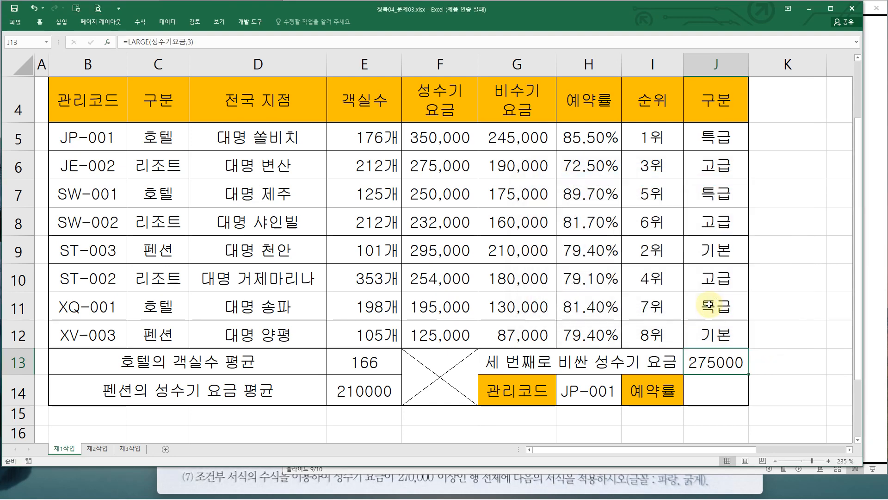
double_click(715, 362)
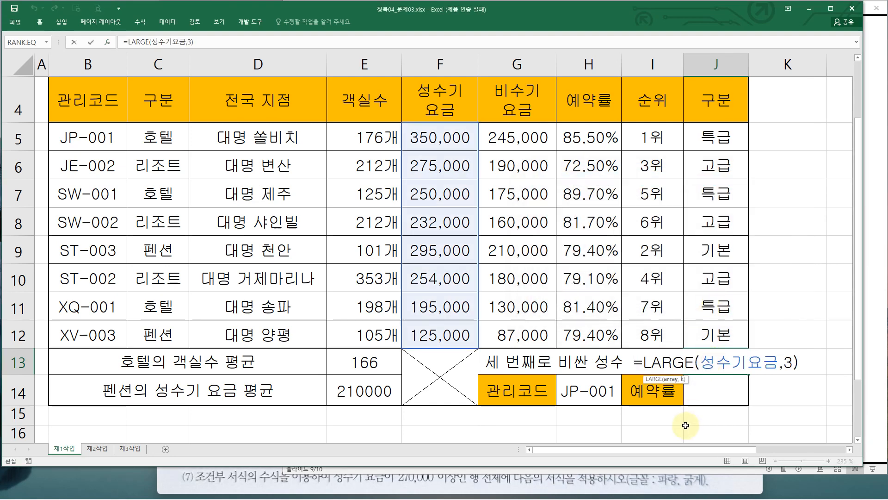
key("Escape")
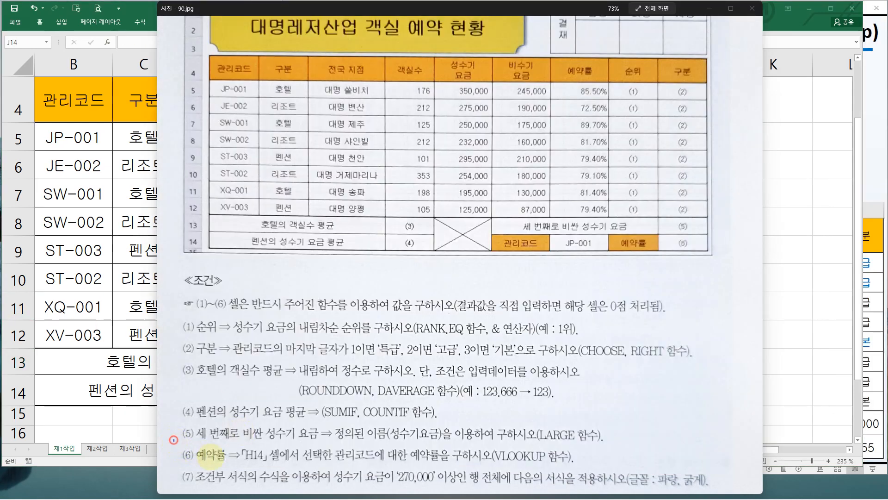
Switch to the exam sheet image and read task (6) on looking up the 예약률 for the 관리코드 in H14 with VLOOKUP
mouse_move(173, 440)
left_mouse_down()
mouse_move(521, 476)
mouse_move(580, 468)
left_mouse_up()
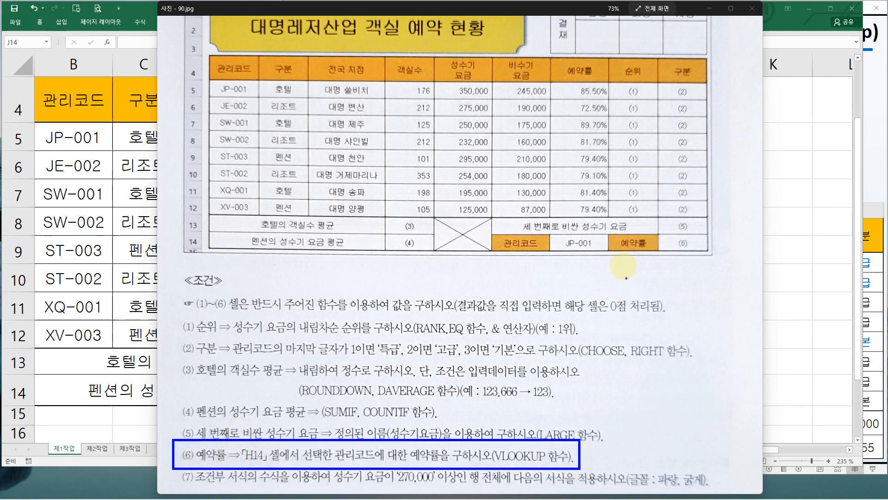
mouse_move(694, 250)
left_mouse_down()
mouse_move(662, 245)
mouse_move(680, 234)
left_mouse_up()
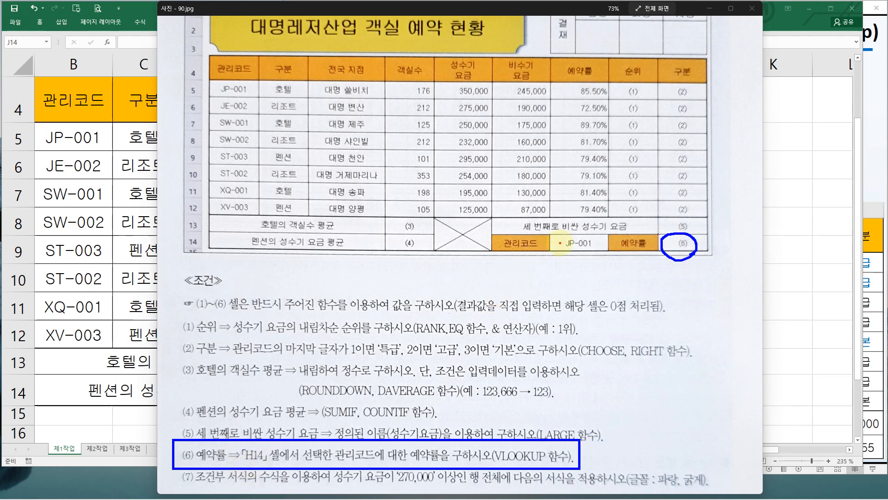
left_click_drag(554, 231, 603, 255)
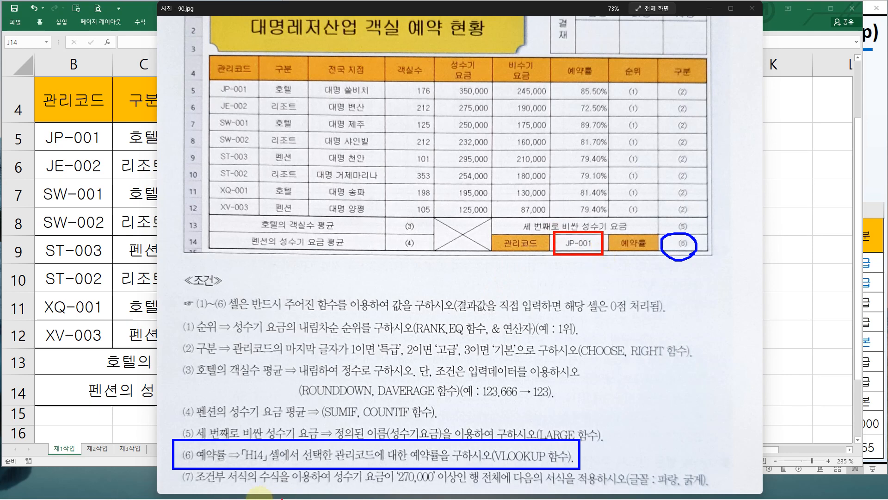
left_click_drag(240, 444, 268, 463)
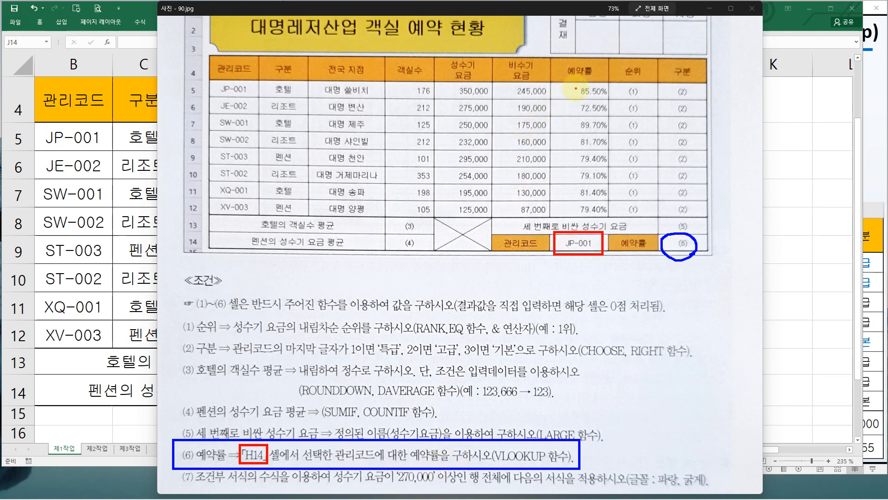
left_click_drag(575, 83, 607, 101)
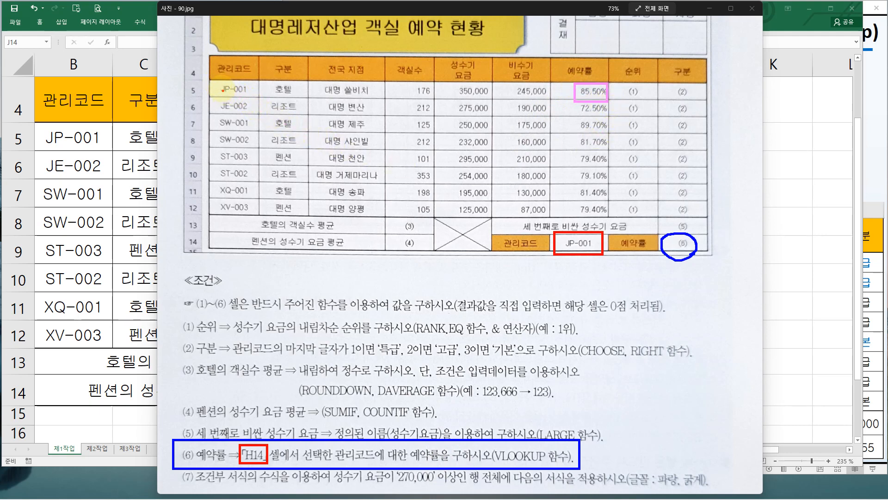
mouse_move(219, 83)
left_mouse_down()
mouse_move(250, 84)
mouse_move(240, 96)
mouse_move(218, 86)
mouse_move(564, 98)
mouse_move(661, 141)
mouse_move(679, 224)
mouse_move(690, 233)
left_mouse_up()
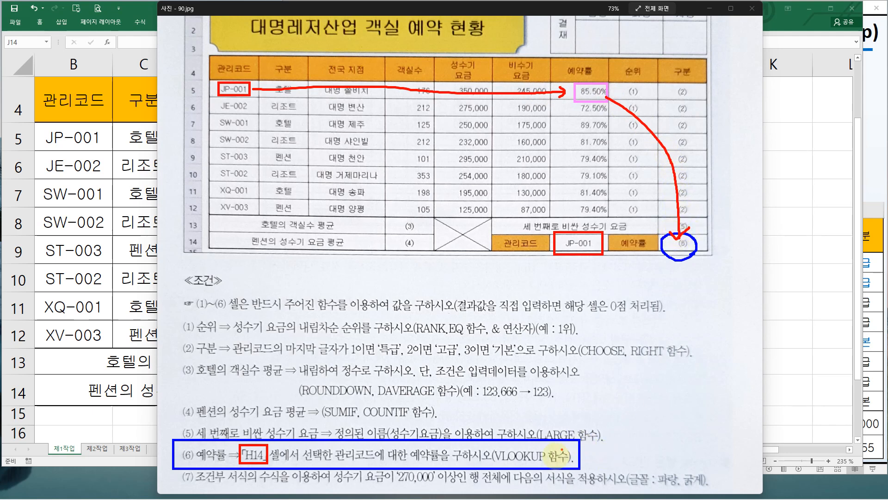
key("Escape")
key("alt+Tab")
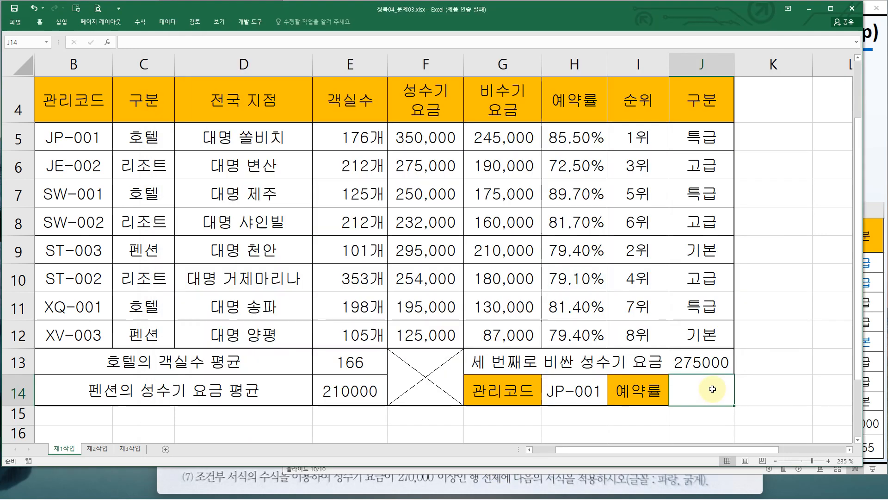
Start a VLOOKUP function in J14 and open its arguments dialog
left_click(712, 389)
type("=v")
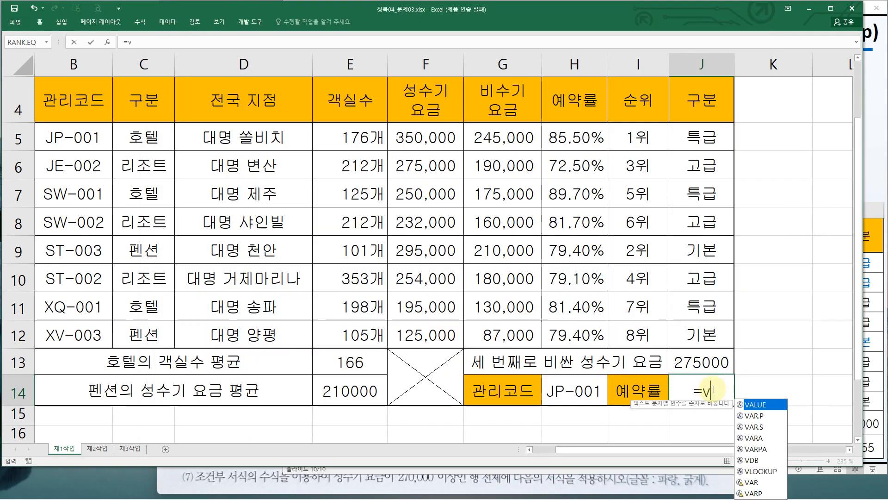
type("l")
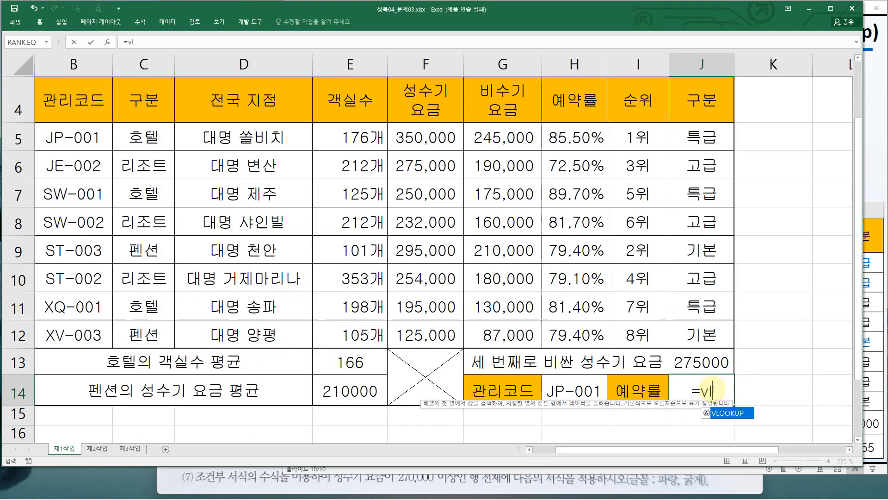
double_click(727, 414)
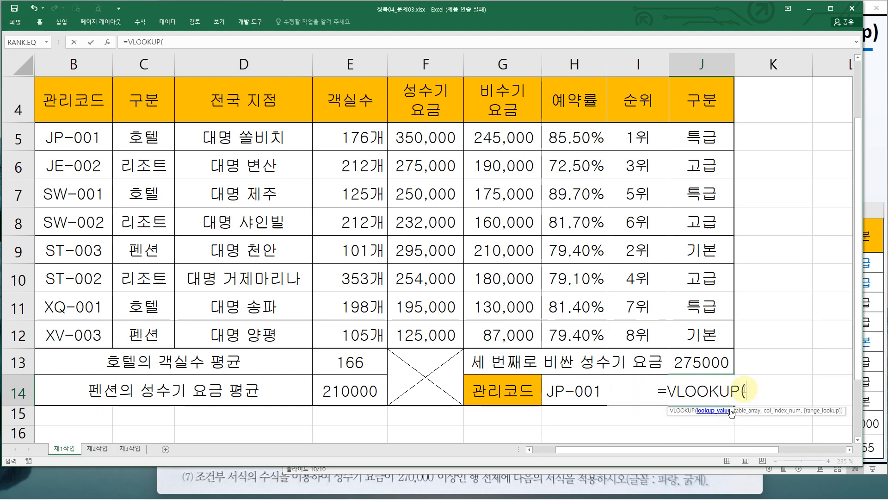
left_click(107, 45)
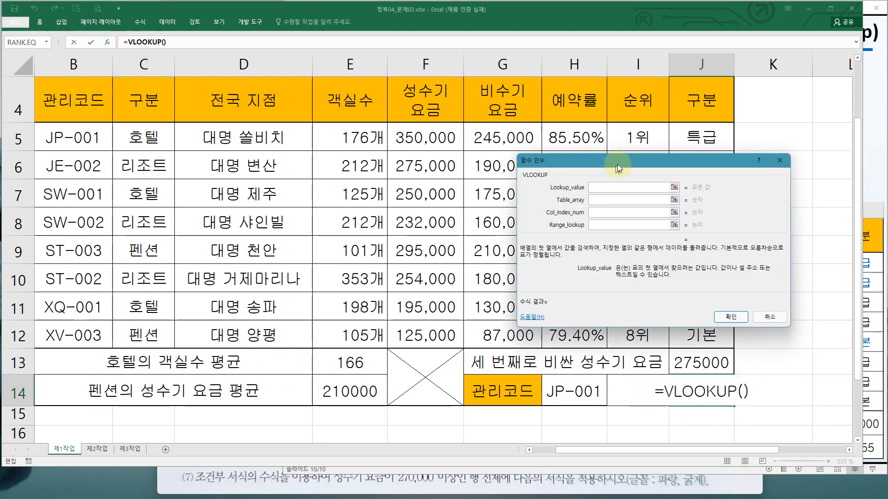
Review the VLOOKUP syntax slide for J14 and put the cursor in the Lookup_value argument
left_click_drag(611, 159, 103, 185)
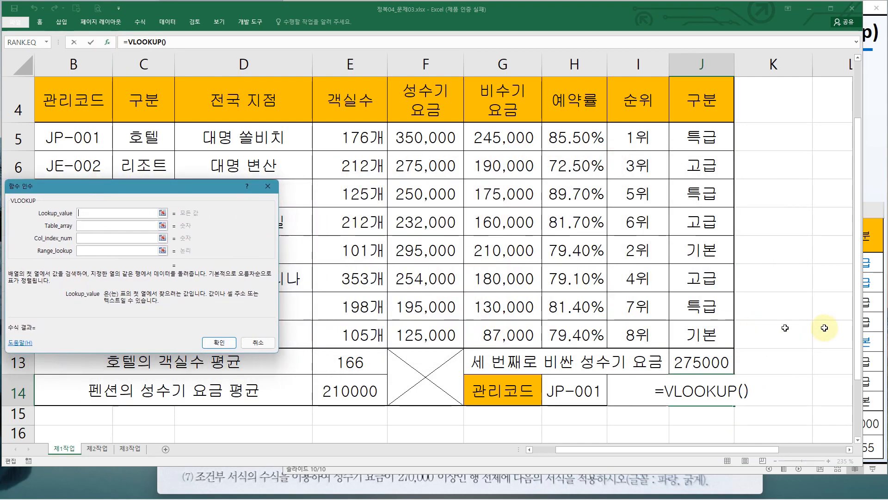
left_click(868, 333)
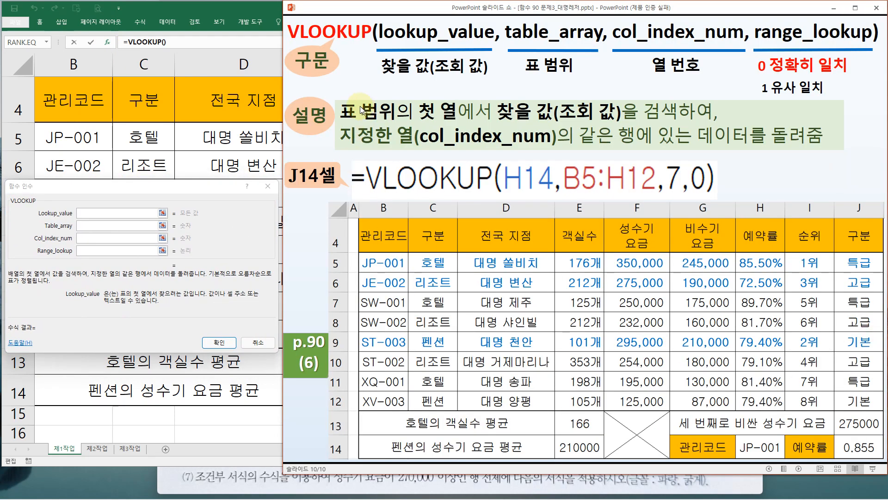
left_click(87, 211)
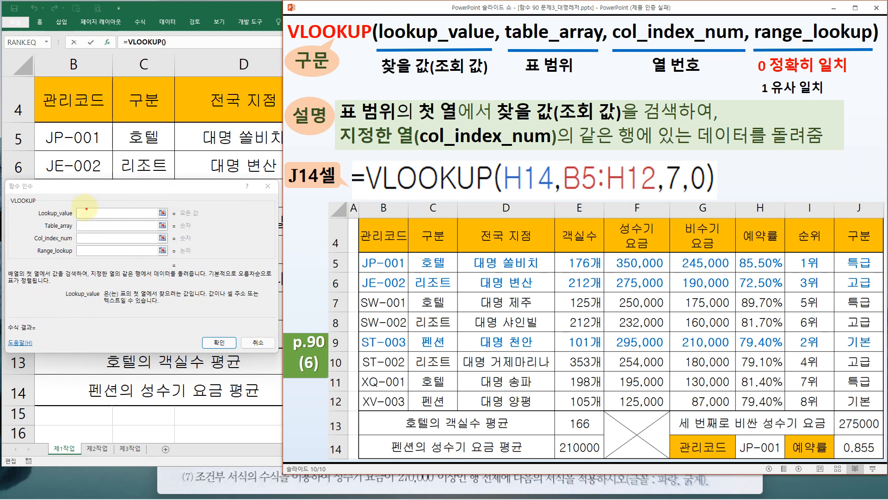
left_click_drag(75, 206, 117, 217)
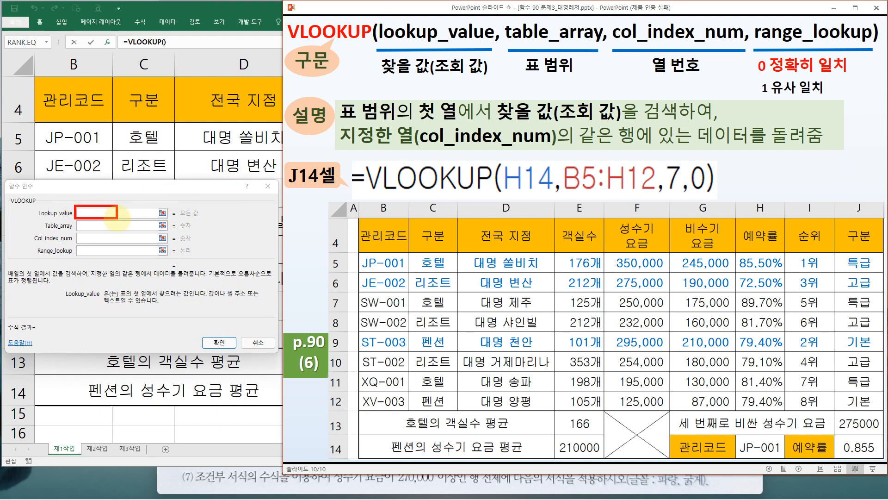
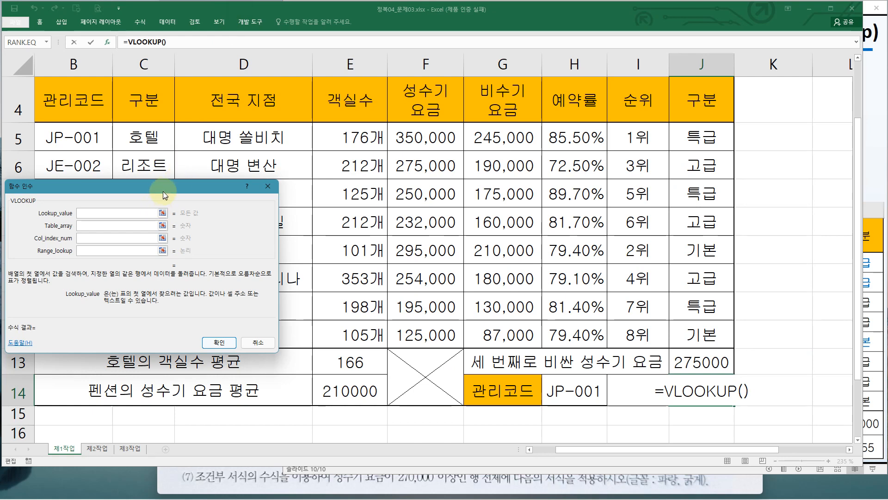
Move the function arguments dialog aside and set the VLOOKUP Lookup_value to H14
left_click_drag(163, 191, 497, 197)
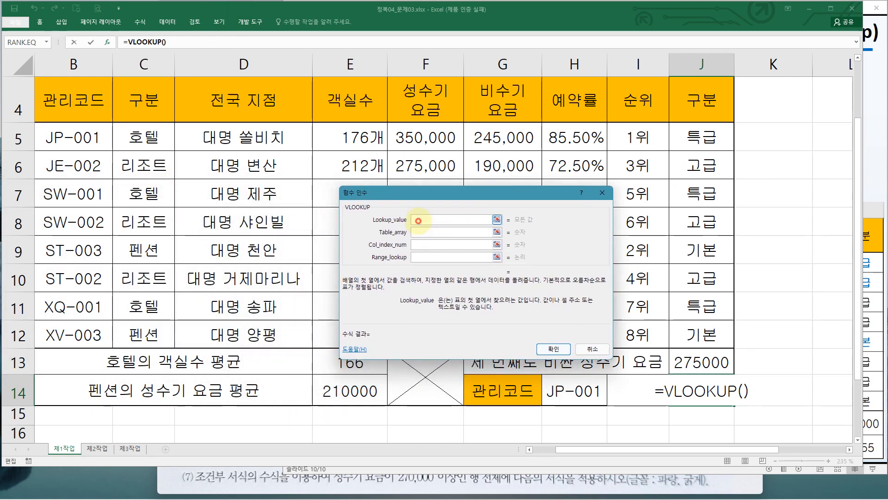
left_click(418, 220)
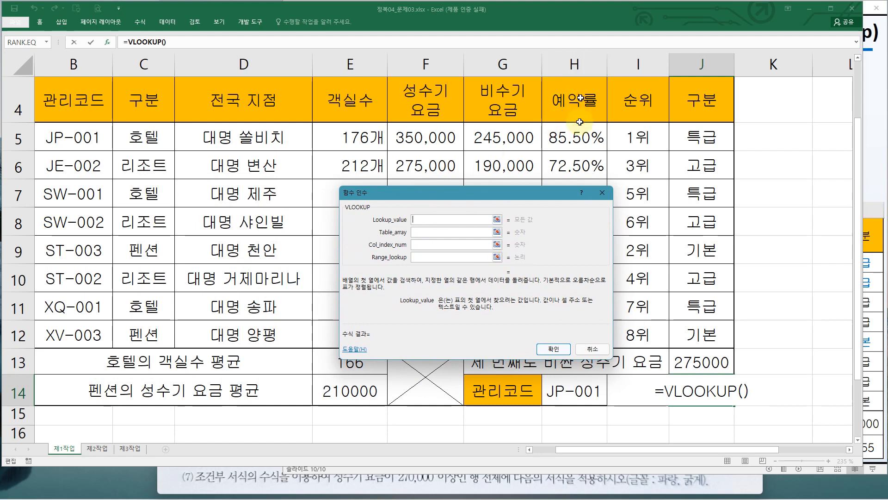
left_click(560, 397)
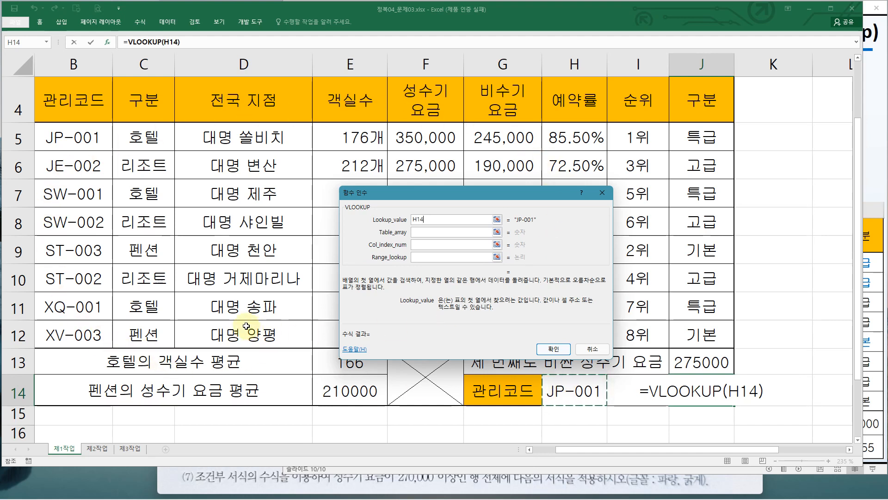
Set the Table_array argument to the data range B5:H12
left_click(422, 232)
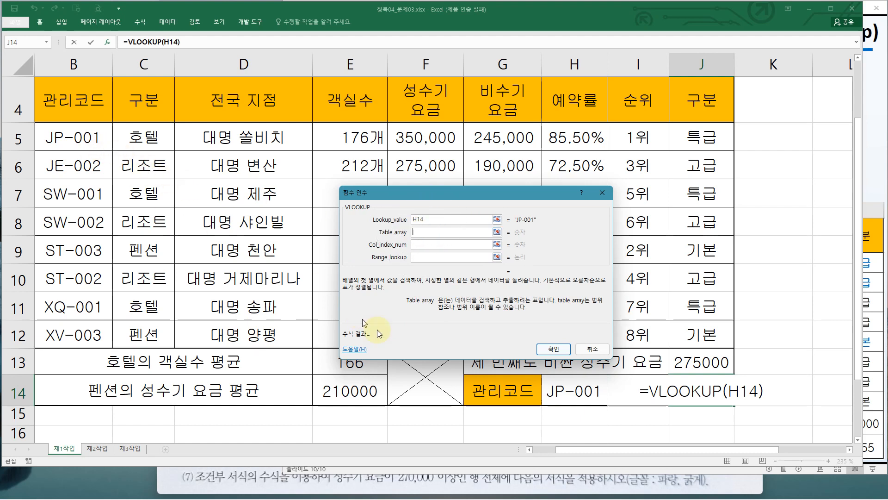
left_click_drag(544, 373, 607, 403)
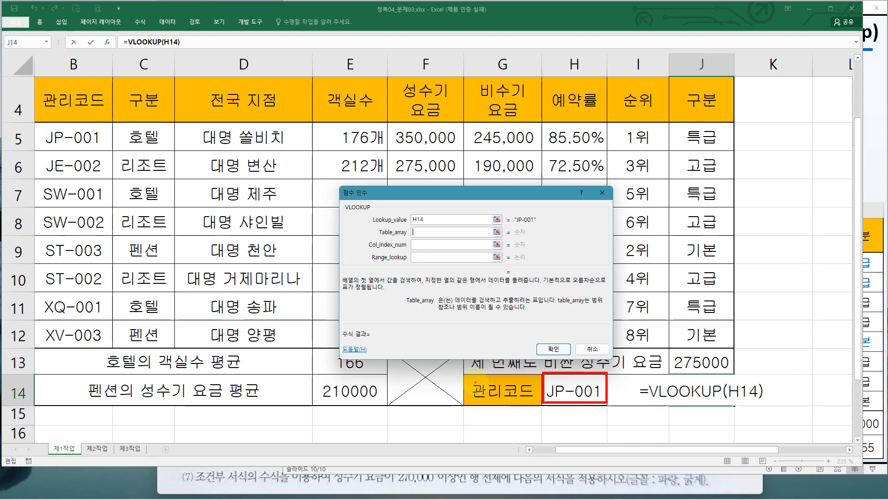
key("Escape")
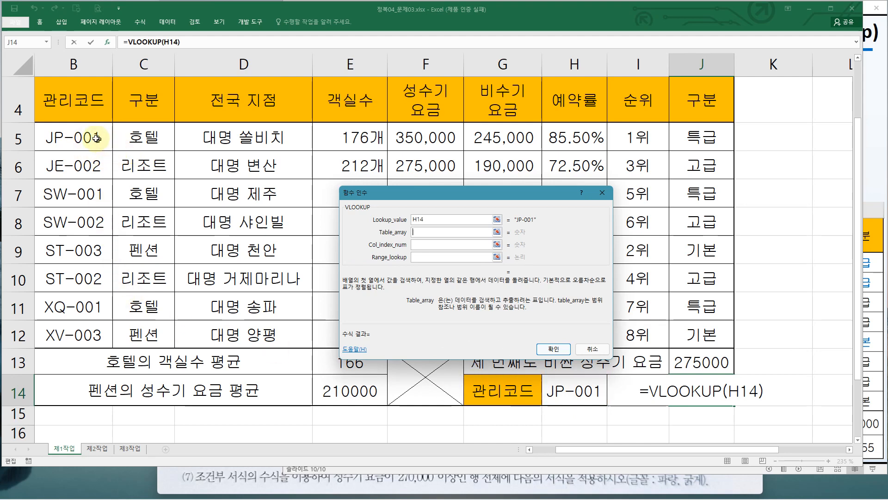
left_click_drag(96, 138, 575, 335)
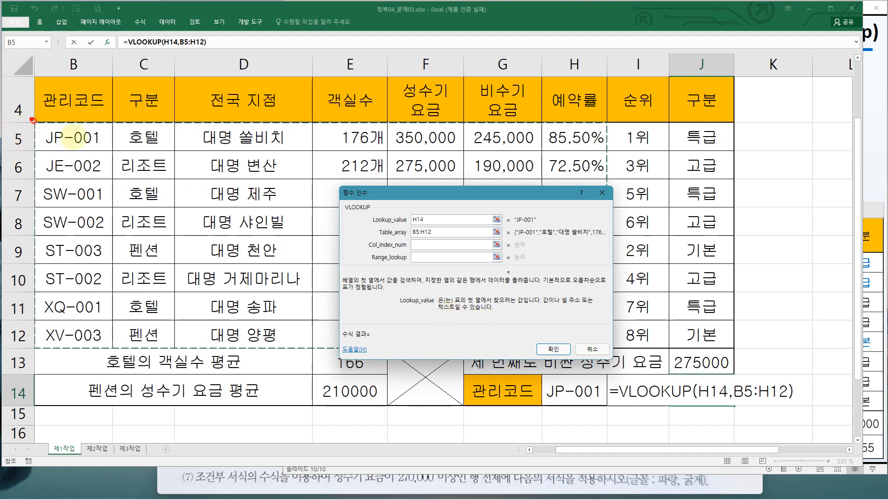
mouse_move(32, 120)
left_mouse_down()
mouse_move(587, 356)
mouse_move(614, 358)
left_mouse_up()
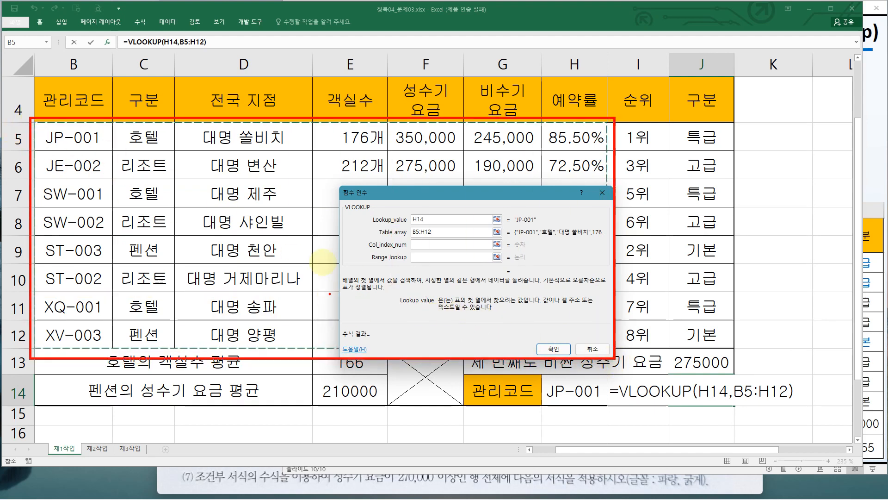
left_click_drag(484, 117, 397, 209)
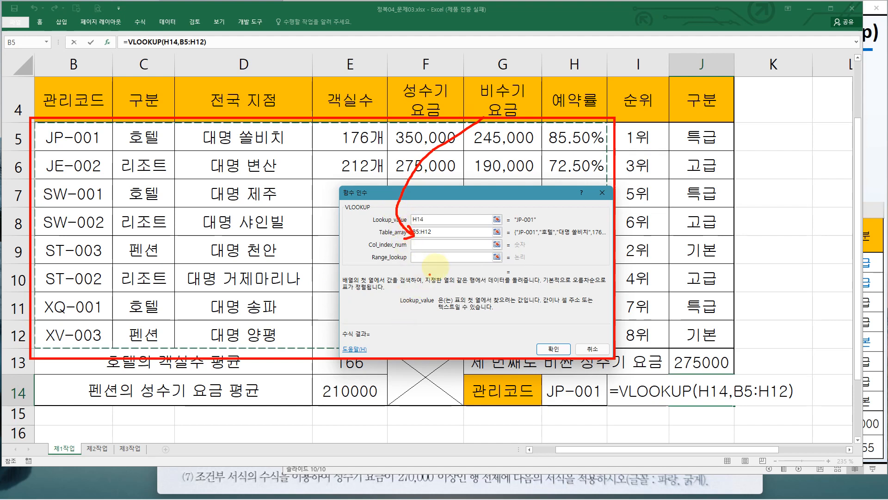
Set Col_index_num to 7, the 예약률 column counted from 관리코드 within the range
left_click(428, 245)
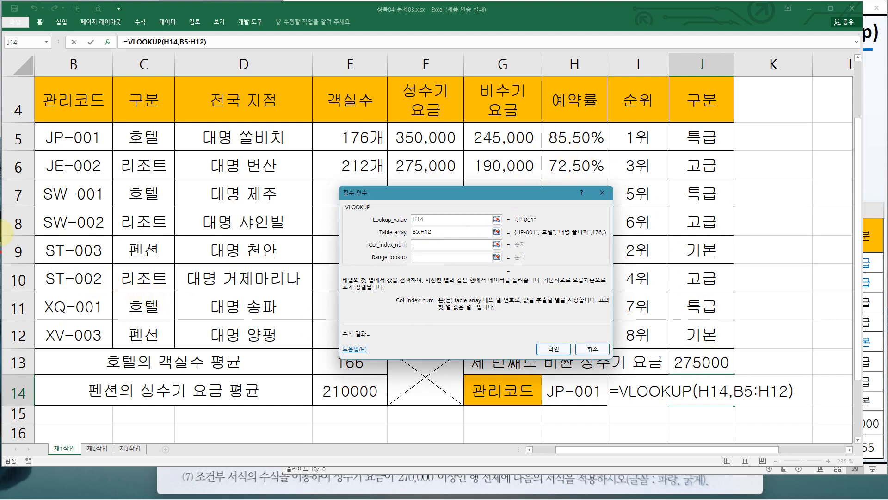
mouse_move(79, 180)
left_mouse_down()
mouse_move(89, 196)
mouse_move(147, 210)
left_mouse_up()
left_click_drag(250, 202, 264, 211)
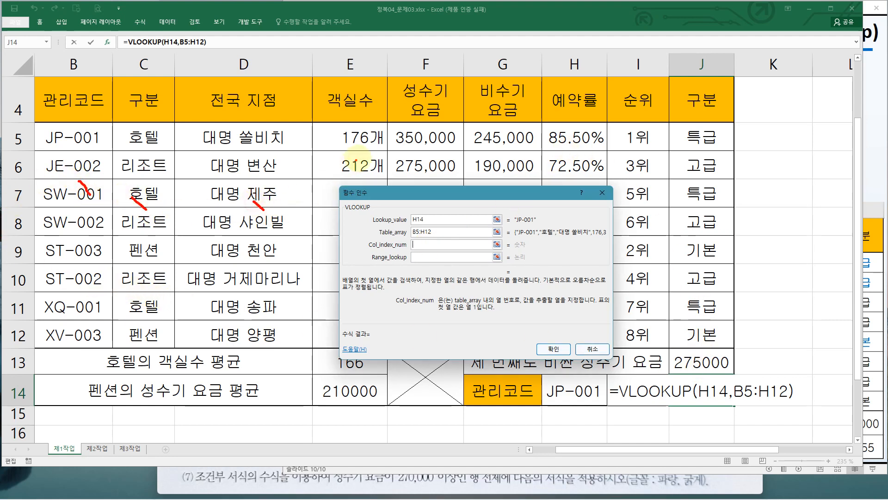
left_click_drag(359, 158, 367, 163)
left_click_drag(426, 161, 436, 172)
left_click(493, 175)
left_click(511, 178)
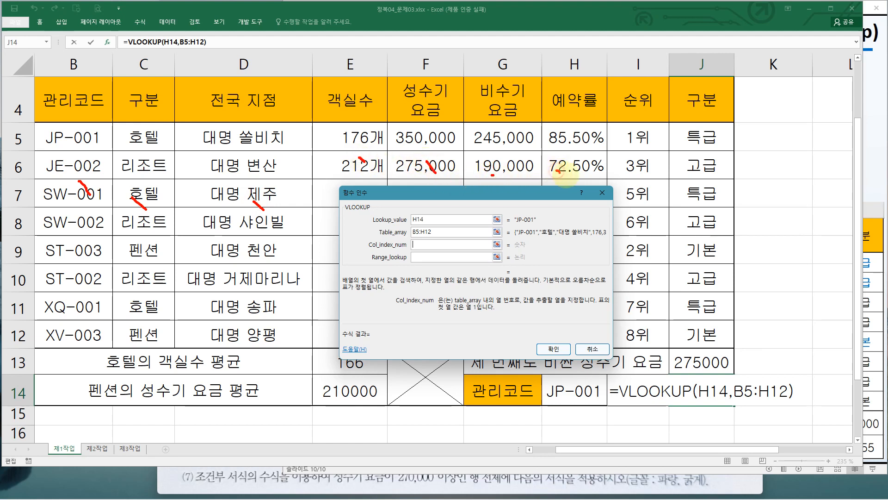
left_click_drag(555, 170, 561, 171)
left_click(586, 171)
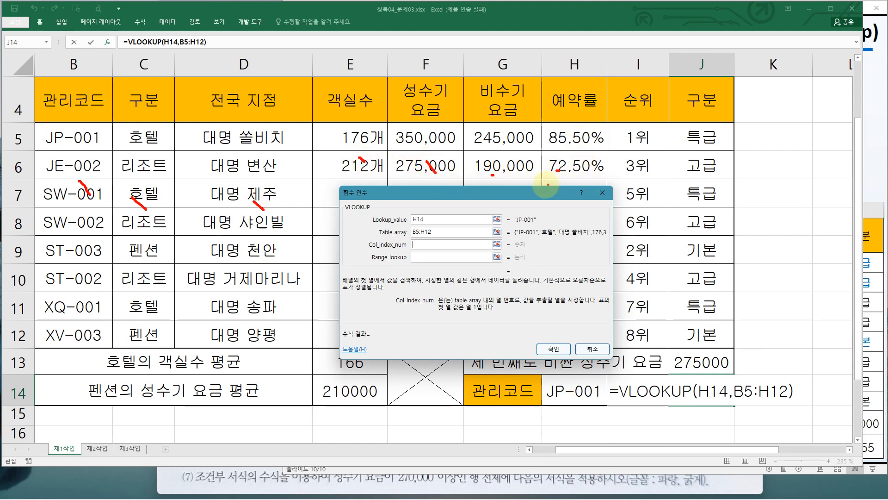
left_click(415, 245)
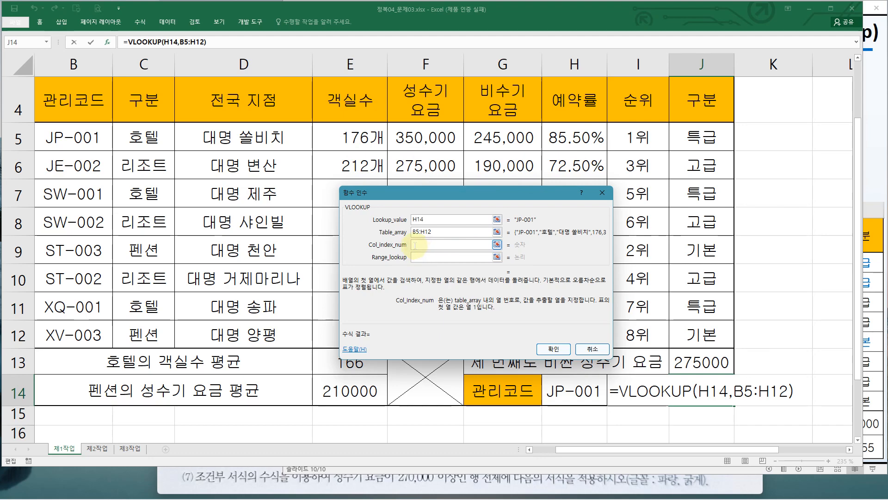
type("7")
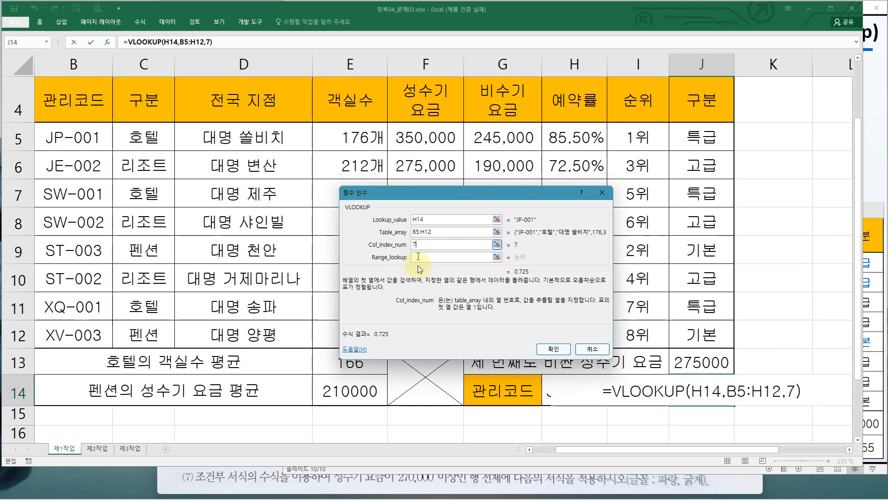
Set Range_lookup to 0 for an exact match and confirm the VLOOKUP formula in J14
left_click(416, 258)
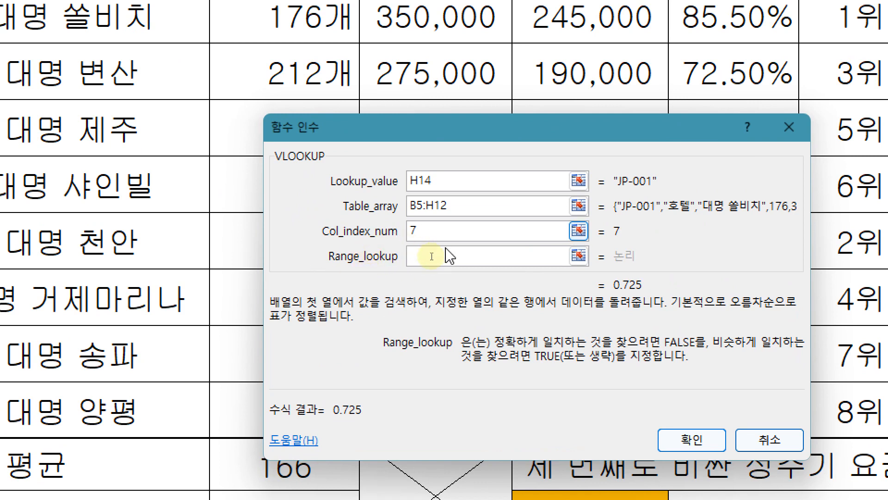
type("0")
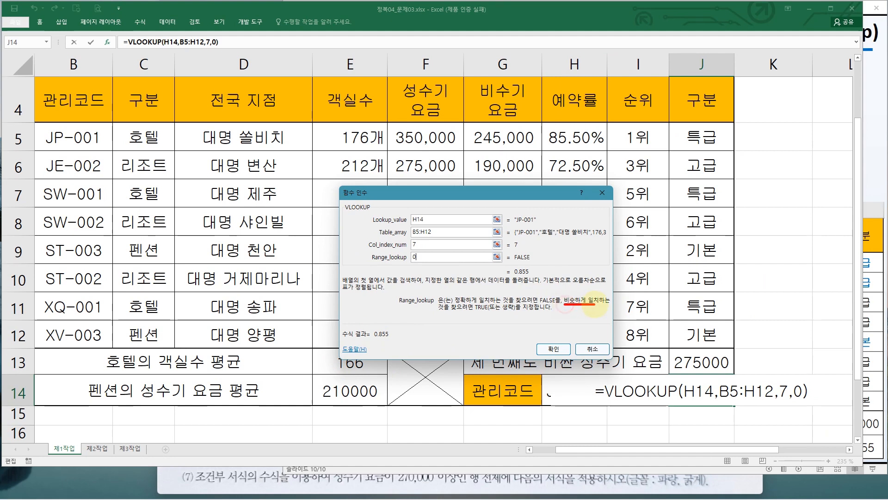
left_click_drag(596, 304, 603, 304)
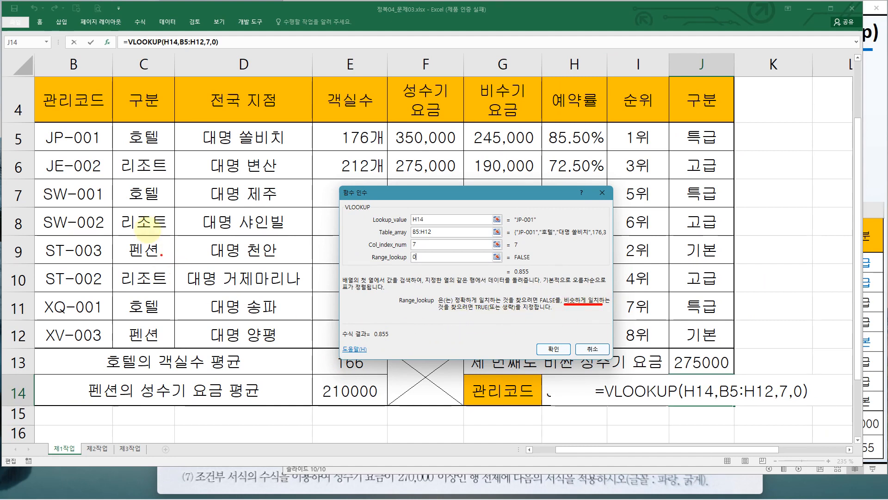
left_click_drag(41, 132, 104, 337)
left_click_drag(544, 375, 578, 402)
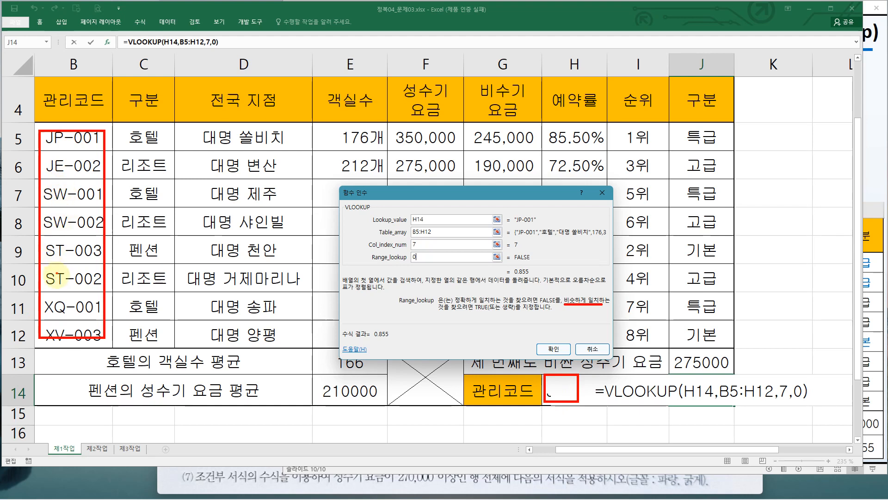
mouse_move(54, 149)
left_mouse_down()
mouse_move(89, 150)
mouse_move(78, 173)
mouse_move(95, 173)
left_mouse_up()
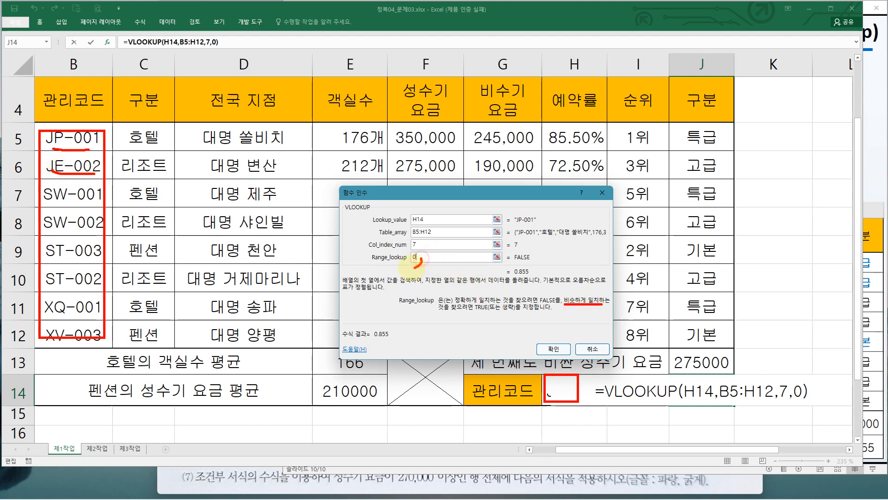
left_click_drag(422, 258, 406, 251)
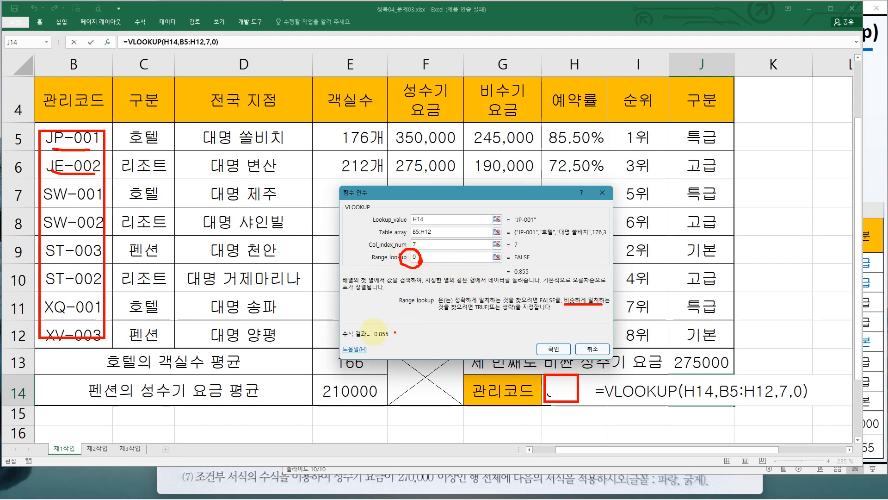
key("Escape")
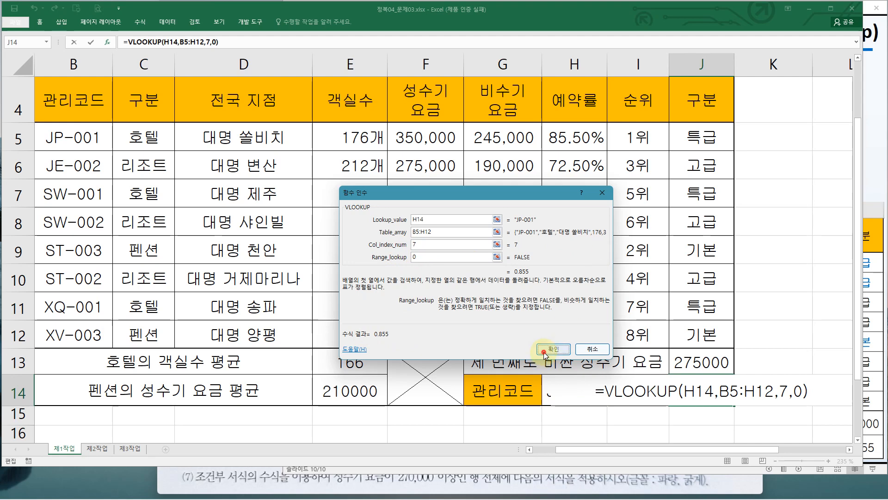
left_click(544, 353)
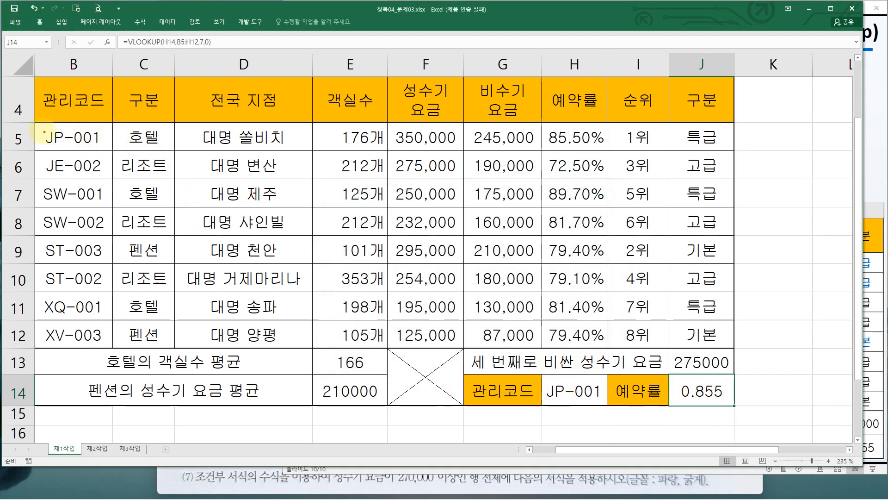
Compare the J14 result with the 예약률 of the JP-001 row and the answer table on the slide
left_click_drag(35, 124, 113, 150)
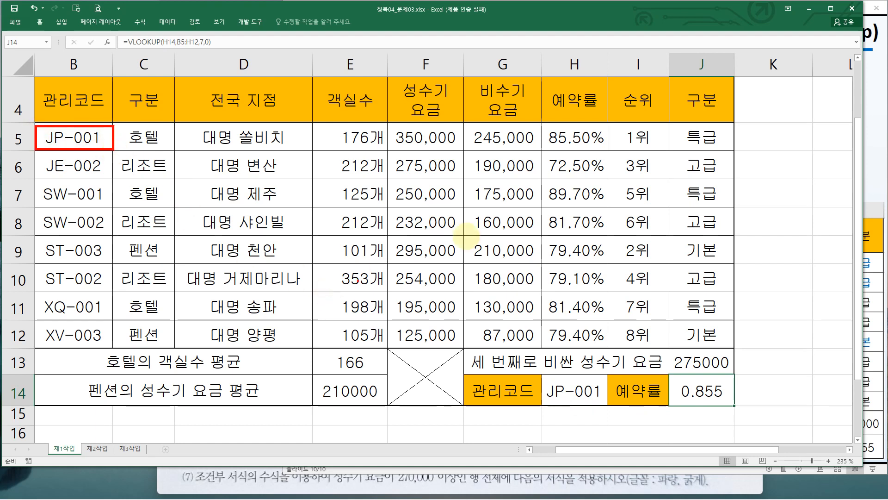
mouse_move(542, 123)
left_mouse_down()
mouse_move(578, 149)
mouse_move(608, 149)
mouse_move(671, 185)
mouse_move(696, 389)
mouse_move(717, 377)
left_mouse_up()
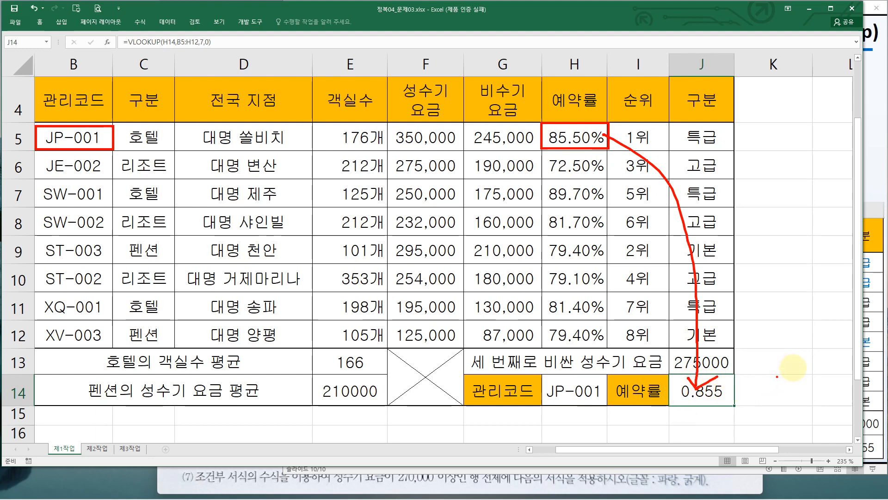
key("Escape")
left_click(875, 409)
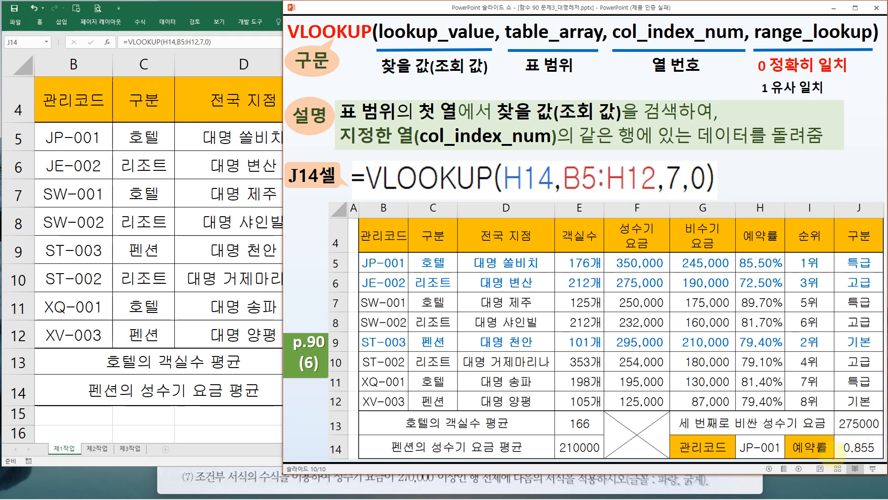
left_click_drag(835, 437, 882, 458)
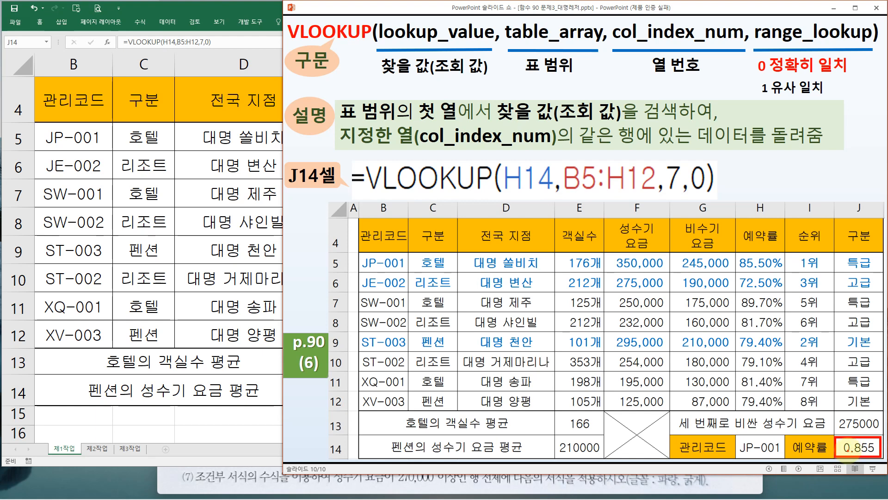
key("Escape")
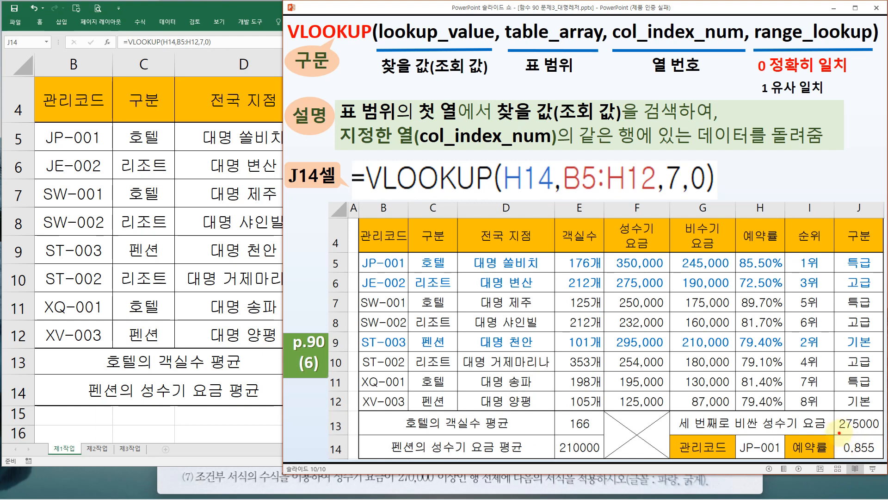
left_click_drag(839, 433, 883, 459)
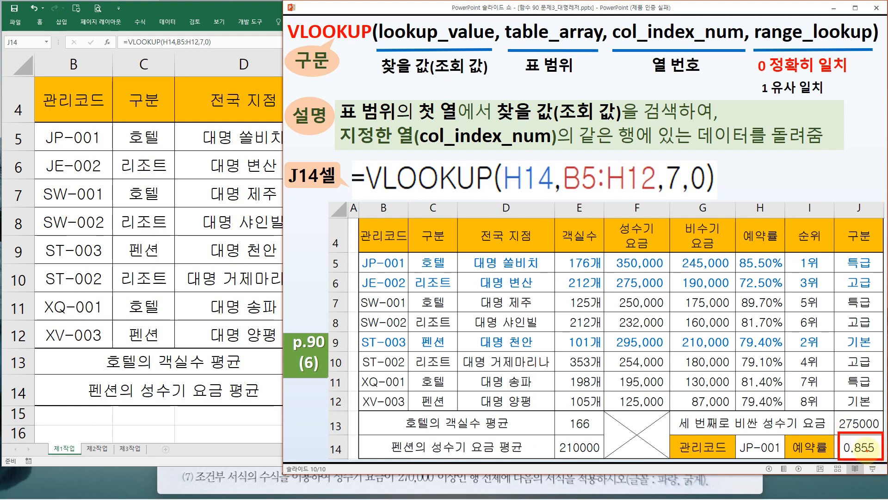
key("e")
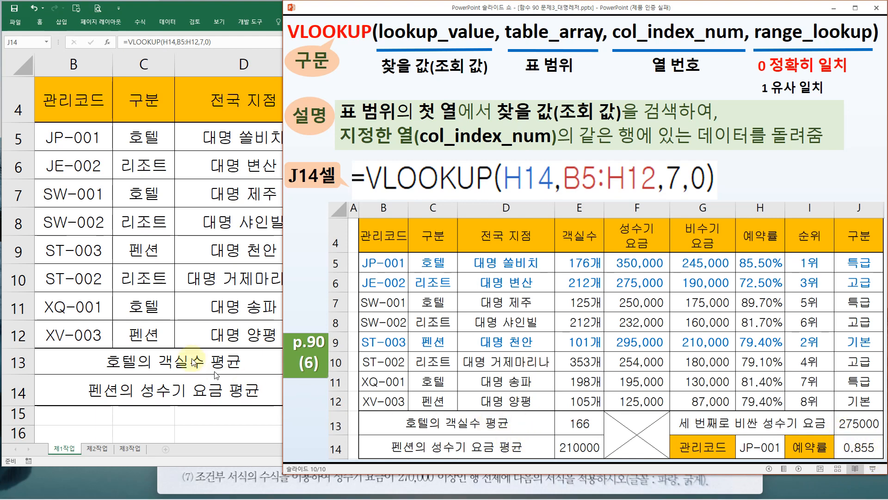
Return to the worksheet and apply percentage number formatting to J14
left_click(223, 281)
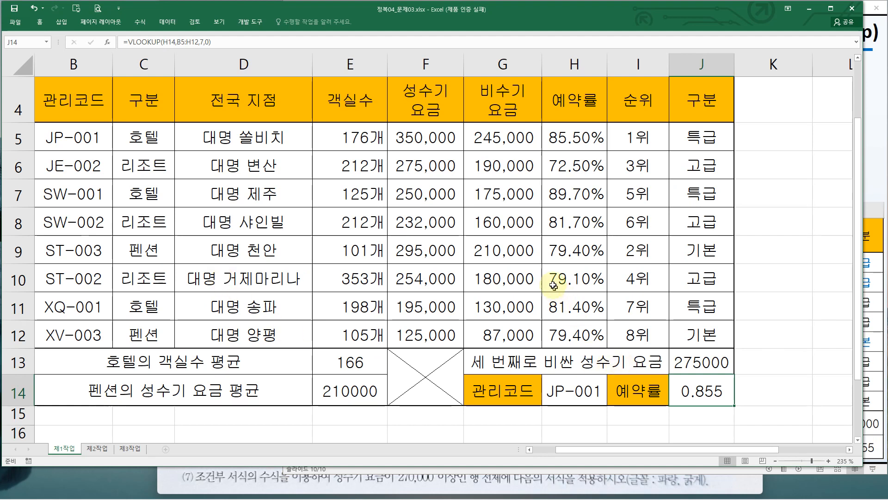
left_click_drag(545, 124, 606, 150)
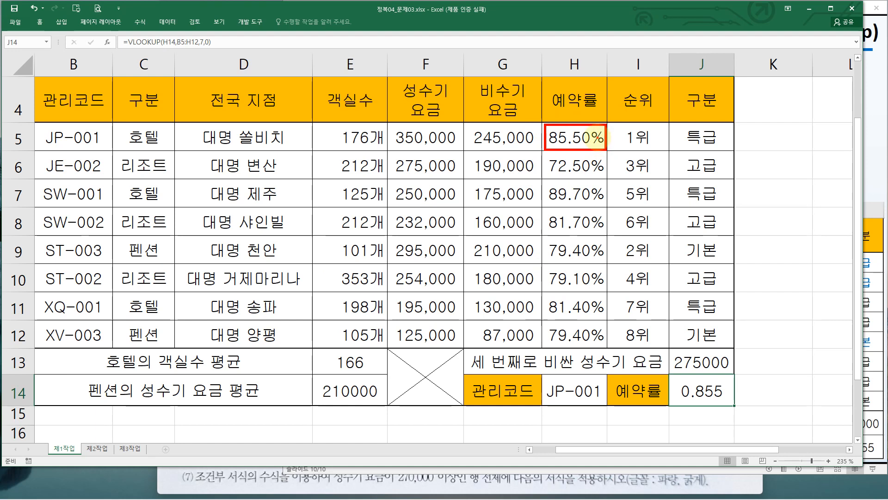
key("Escape")
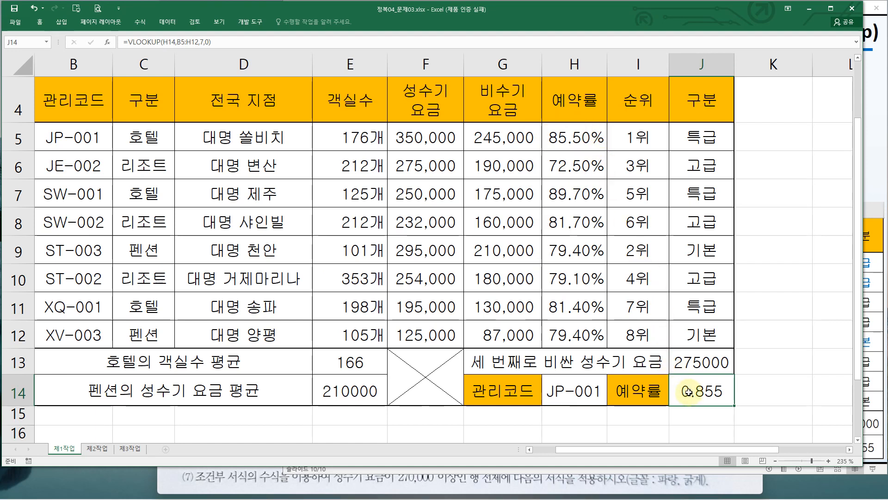
left_click(39, 23)
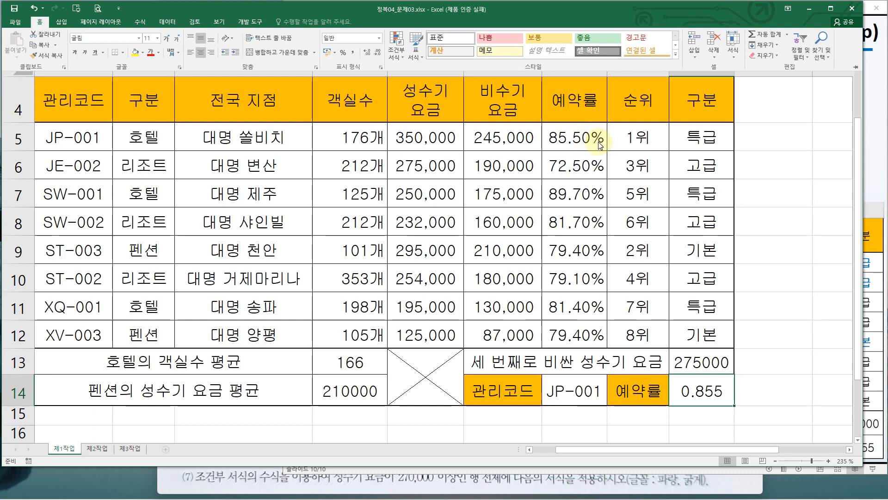
left_click(343, 55)
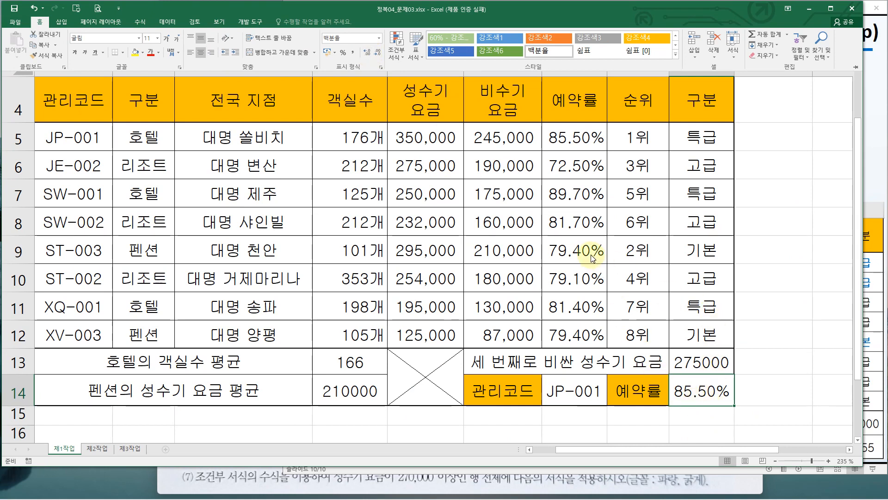
Review task (7) on the exam sheet, which asks for conditional formatting of rows where 성수기 요금 is 270,000 or more
left_click(682, 393)
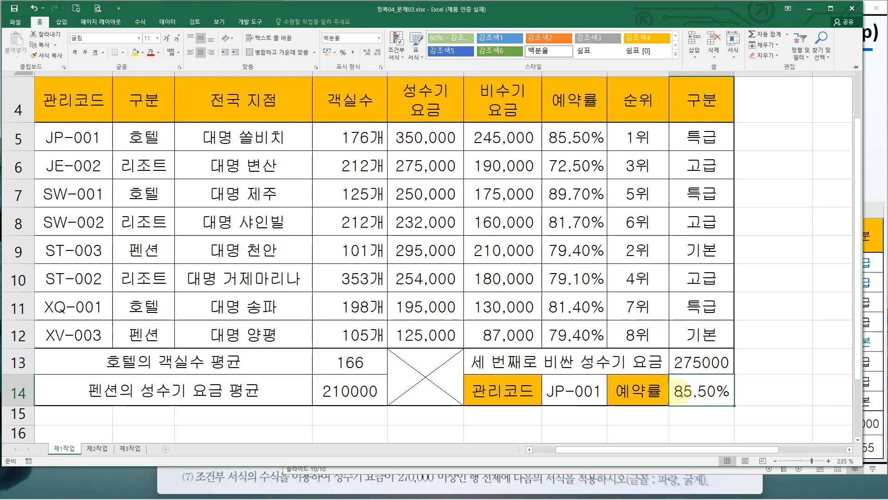
left_click_drag(664, 369, 740, 409)
left_click(745, 412)
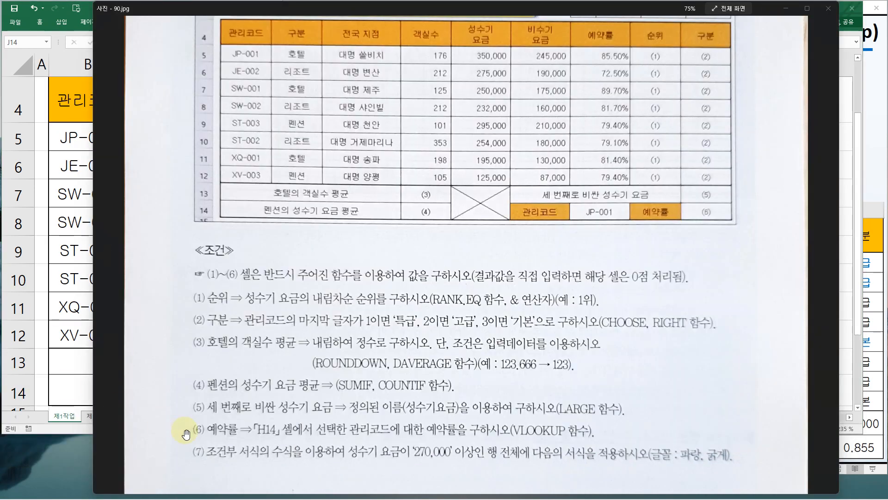
mouse_move(176, 434)
left_mouse_down()
mouse_move(364, 470)
mouse_move(742, 470)
left_mouse_up()
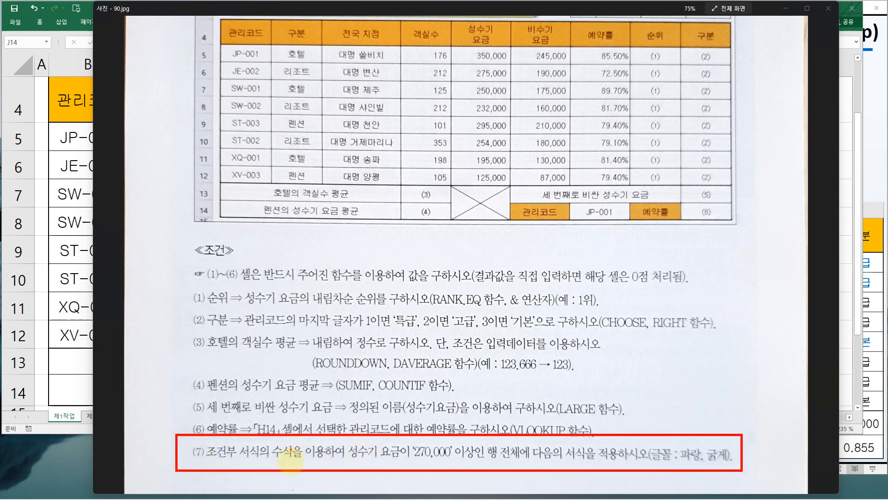
left_click_drag(277, 459, 449, 462)
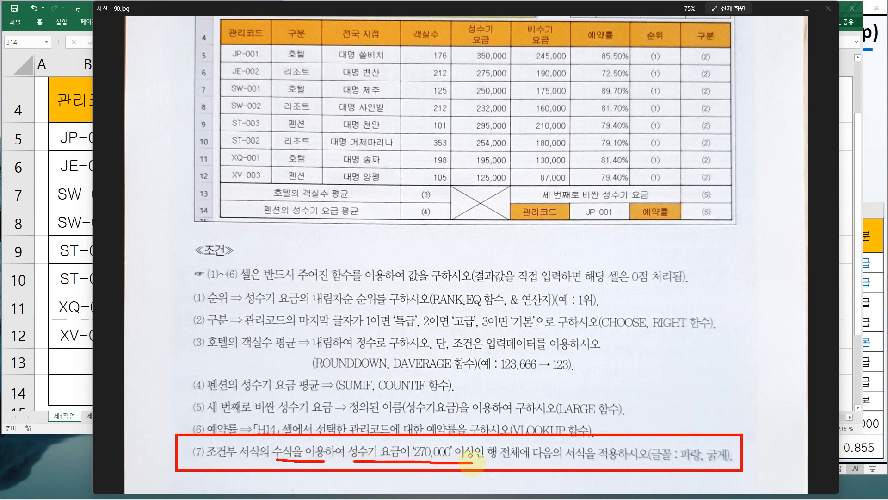
mouse_move(467, 48)
left_mouse_down()
mouse_move(516, 152)
mouse_move(516, 183)
left_mouse_up()
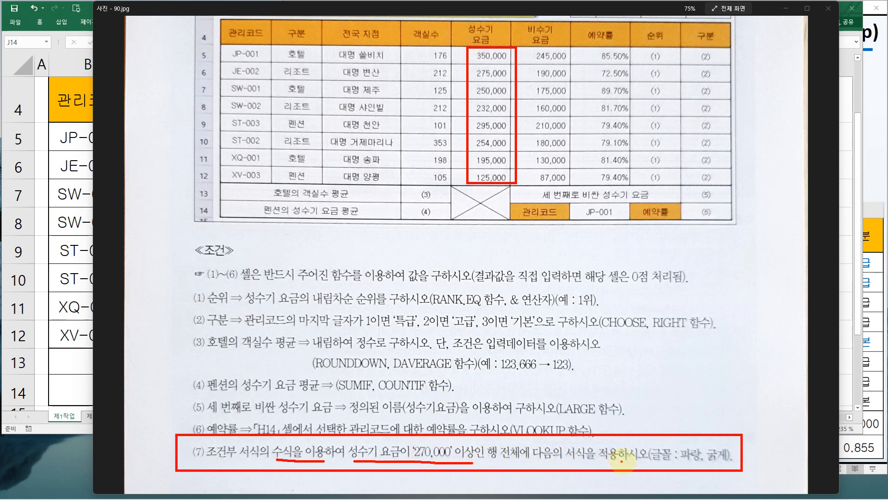
left_click_drag(682, 461, 722, 464)
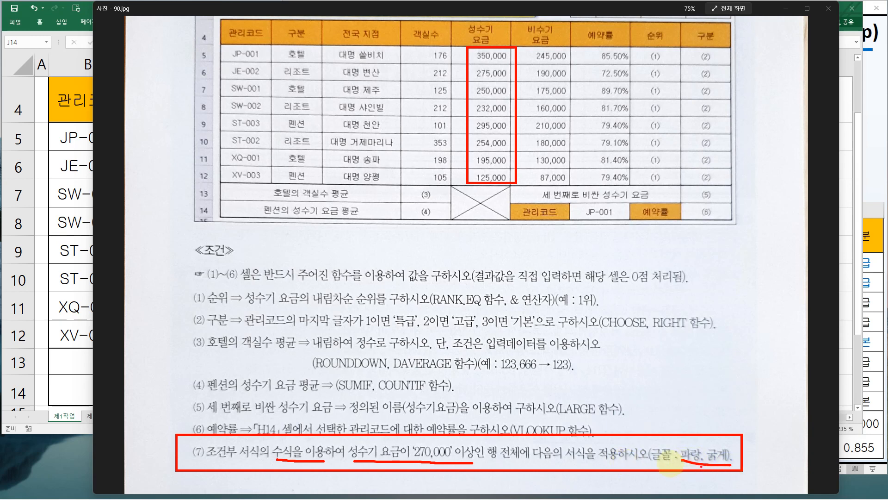
key("Escape")
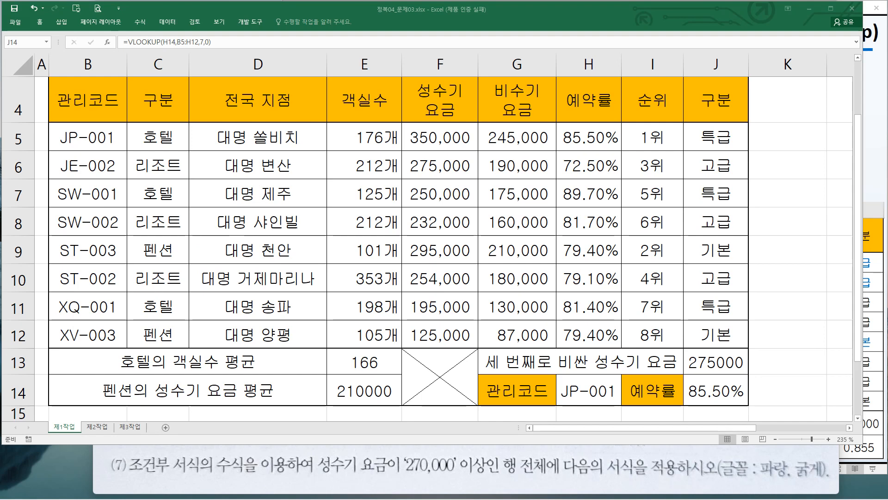
left_click(233, 163)
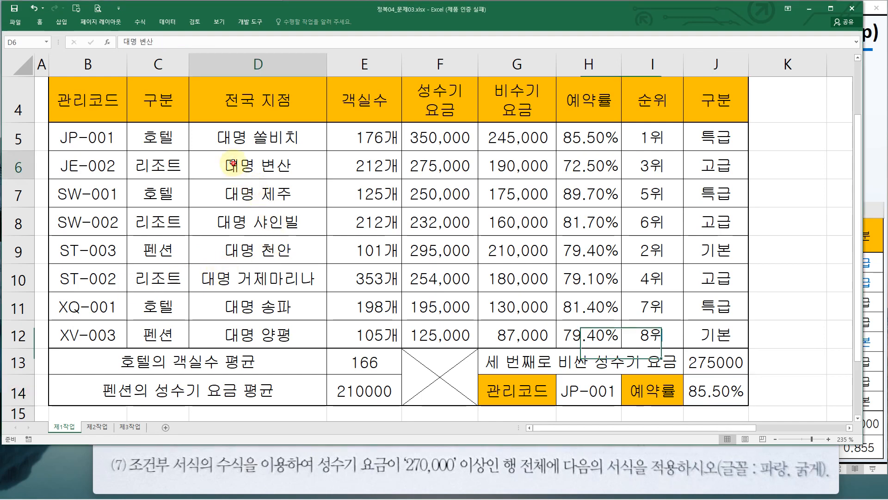
left_click_drag(233, 163, 445, 300)
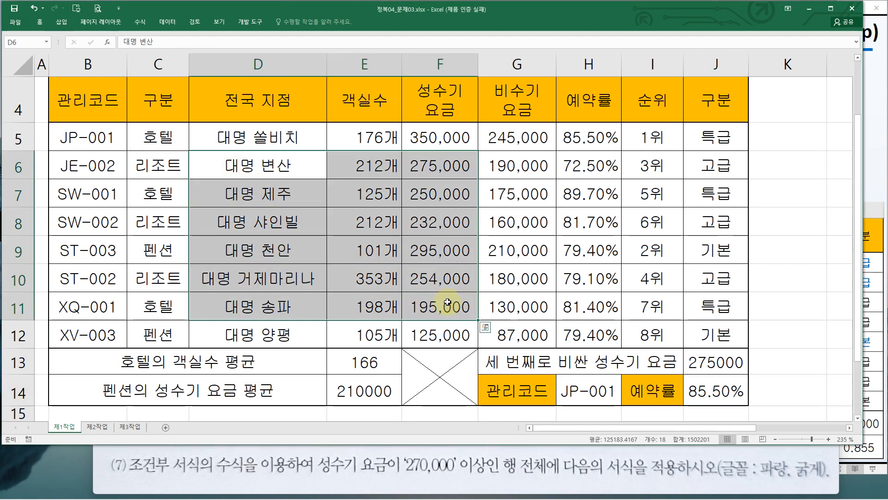
left_click(36, 22)
left_click(143, 52)
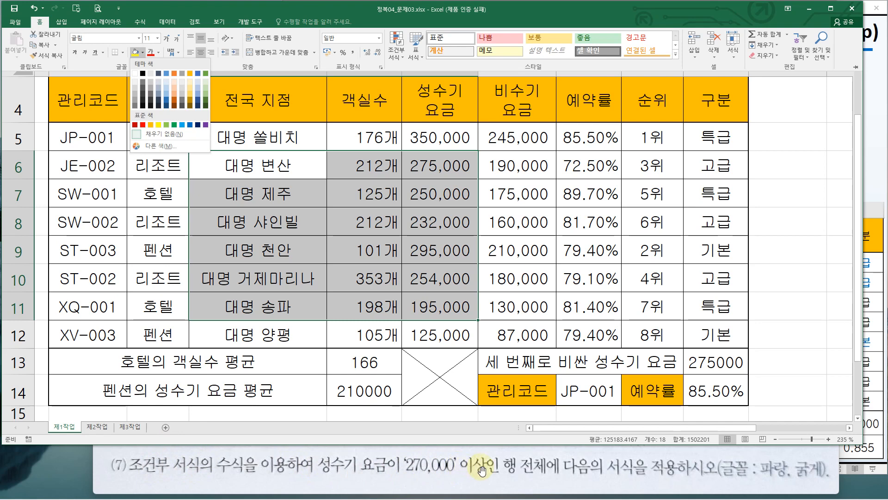
left_click(262, 233)
left_click(248, 229)
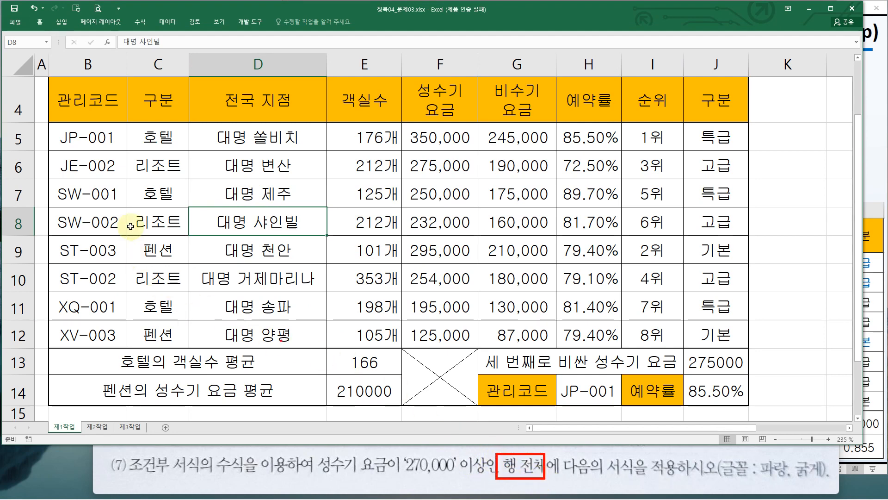
Select the data rows B5:J12 and start a new conditional formatting rule that uses a formula to decide formatted cells
left_click_drag(111, 141, 725, 336)
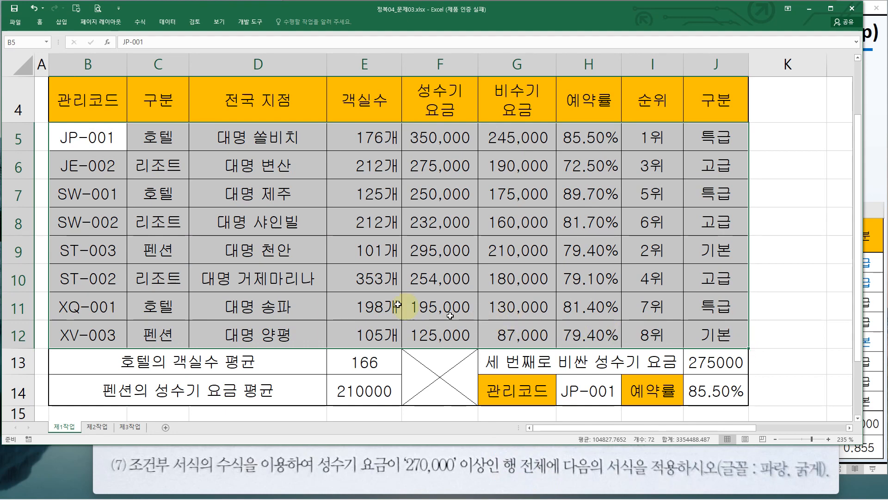
mouse_move(48, 119)
left_mouse_down()
mouse_move(160, 205)
mouse_move(713, 358)
mouse_move(750, 366)
mouse_move(748, 349)
left_mouse_up()
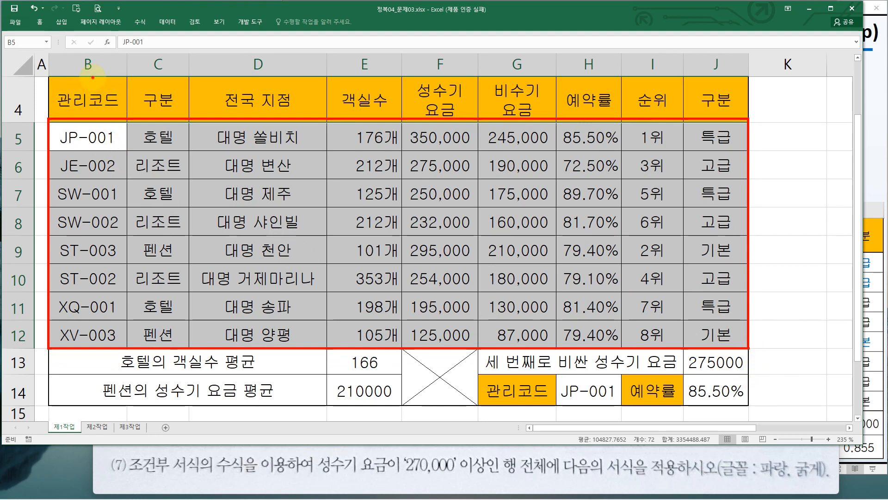
mouse_move(93, 77)
left_mouse_down()
mouse_move(73, 106)
mouse_move(93, 102)
left_mouse_up()
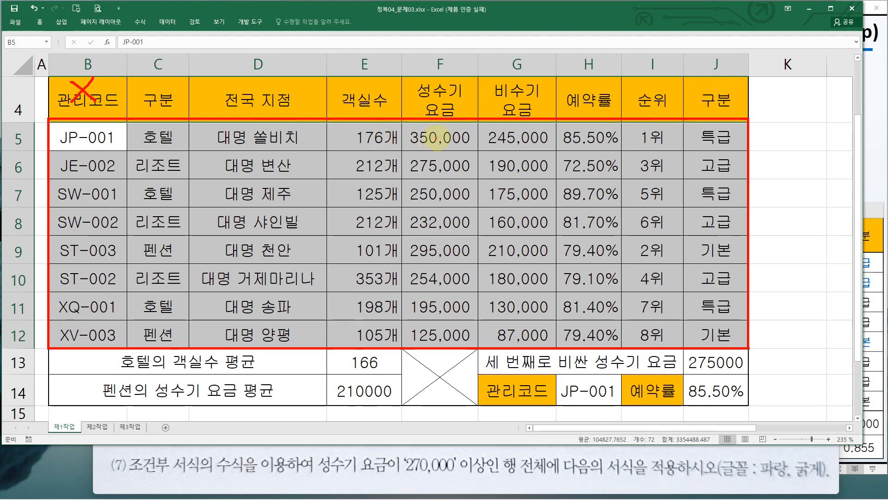
left_click_drag(471, 130, 479, 155)
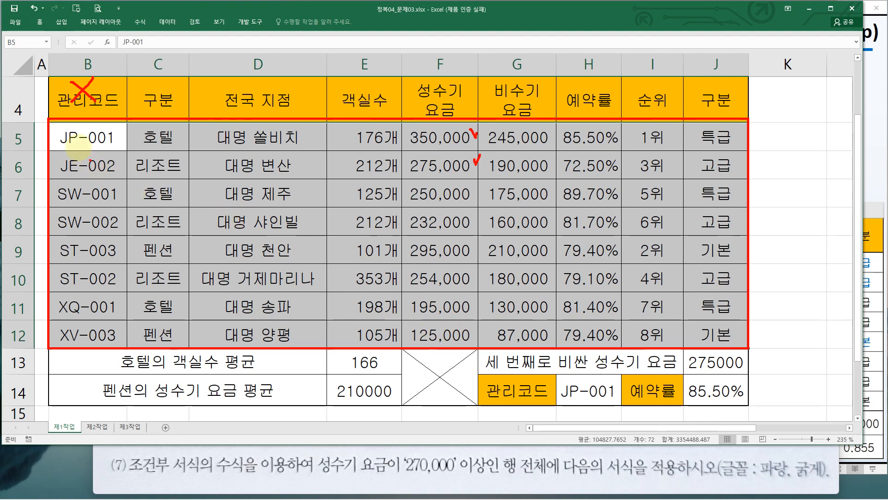
key("Escape")
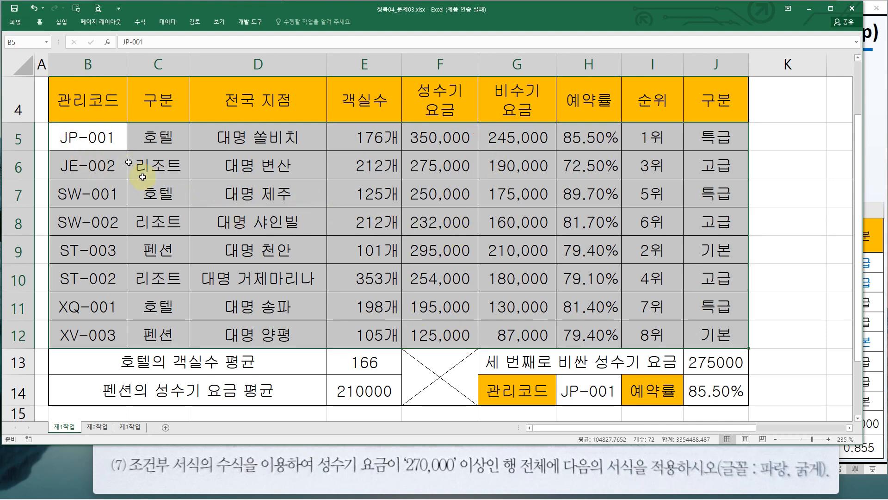
left_click(38, 22)
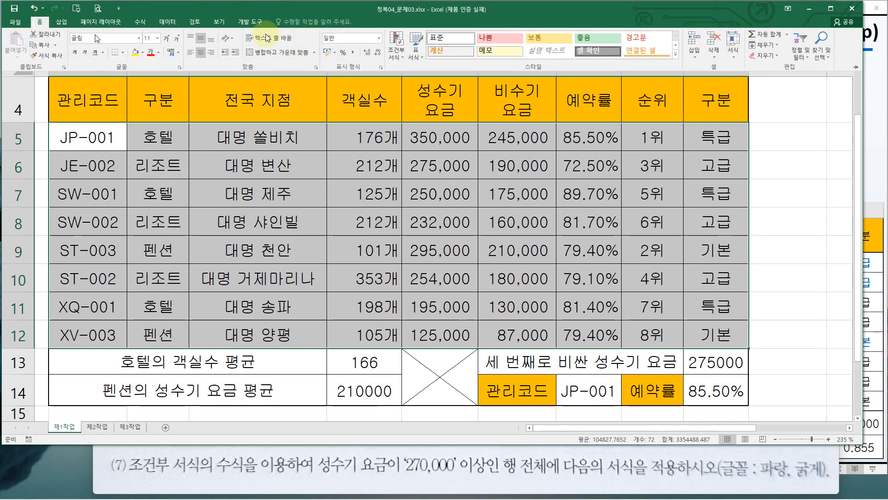
left_click(401, 57)
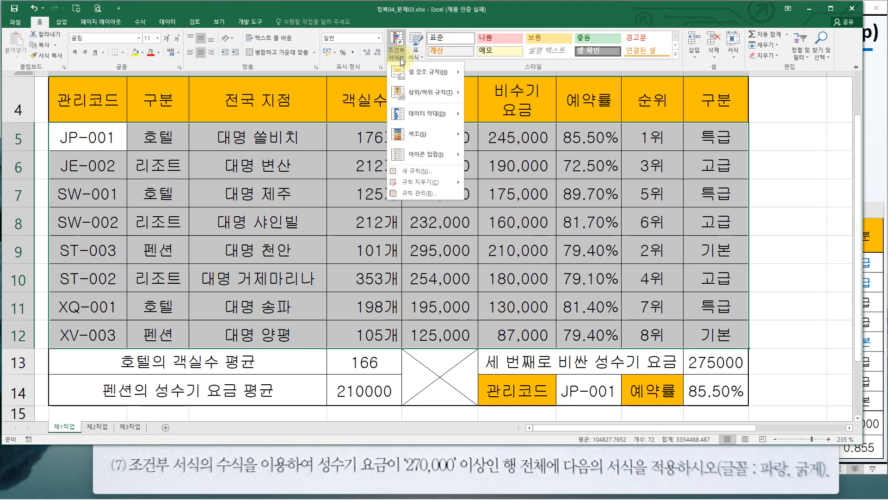
left_click(412, 171)
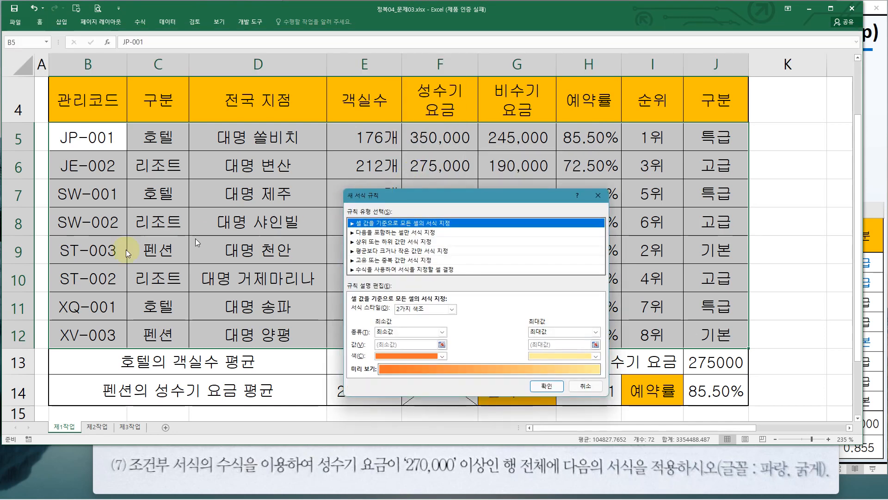
left_click(396, 270)
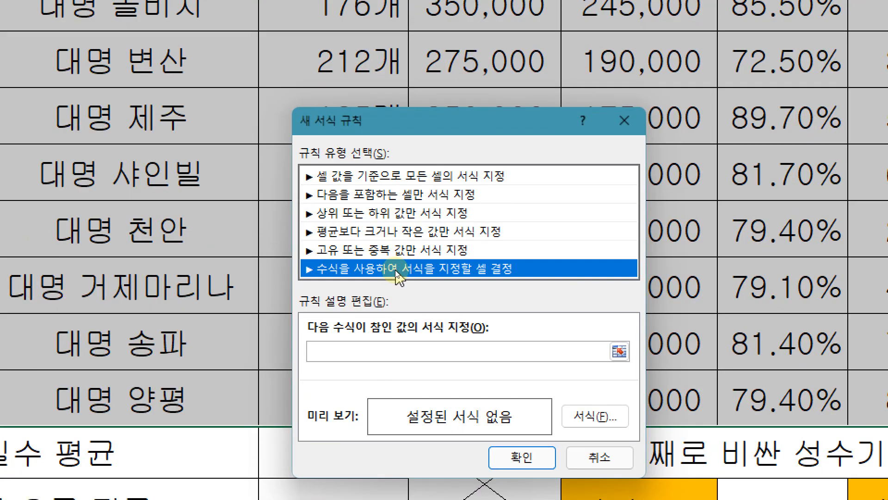
Enter the rule formula =$F5>=270000, locking only the 성수기 요금 column
left_click(344, 350)
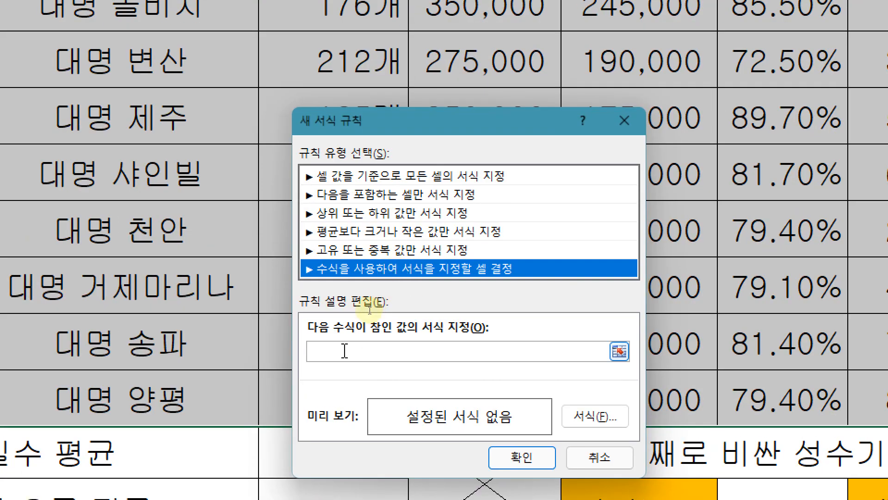
left_click(345, 350)
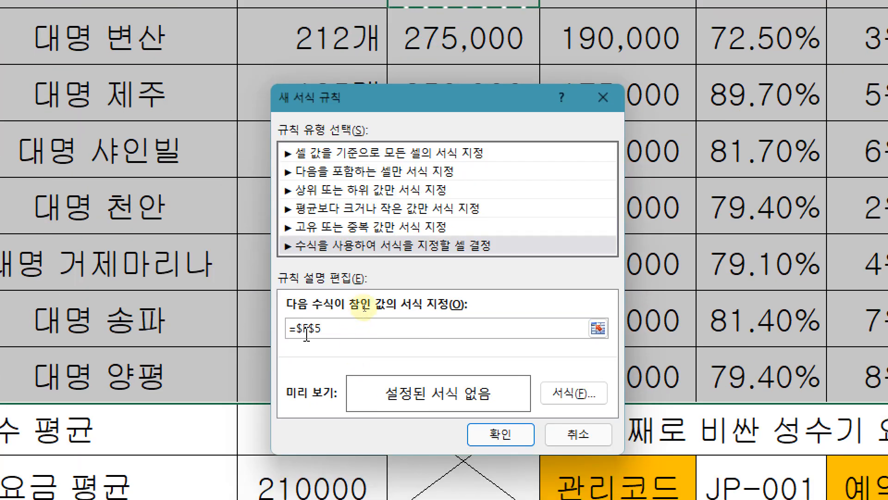
left_click(370, 327)
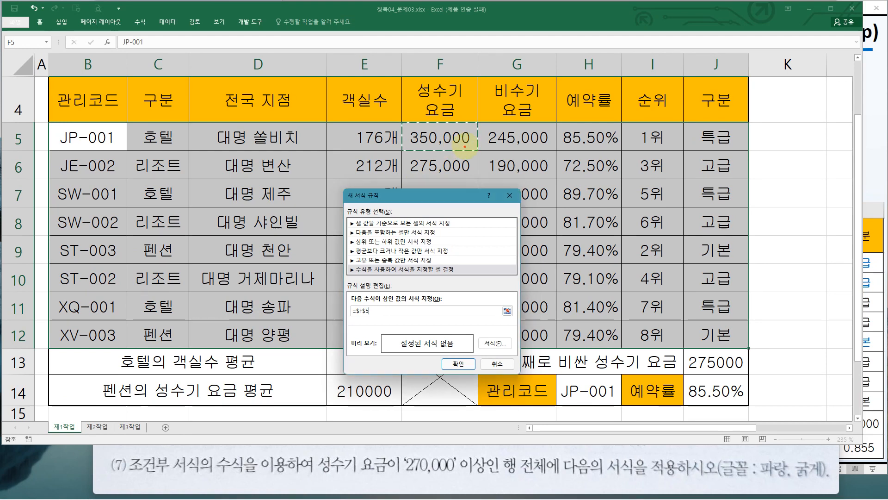
mouse_move(466, 141)
left_mouse_down()
mouse_move(479, 154)
mouse_move(465, 228)
left_mouse_up()
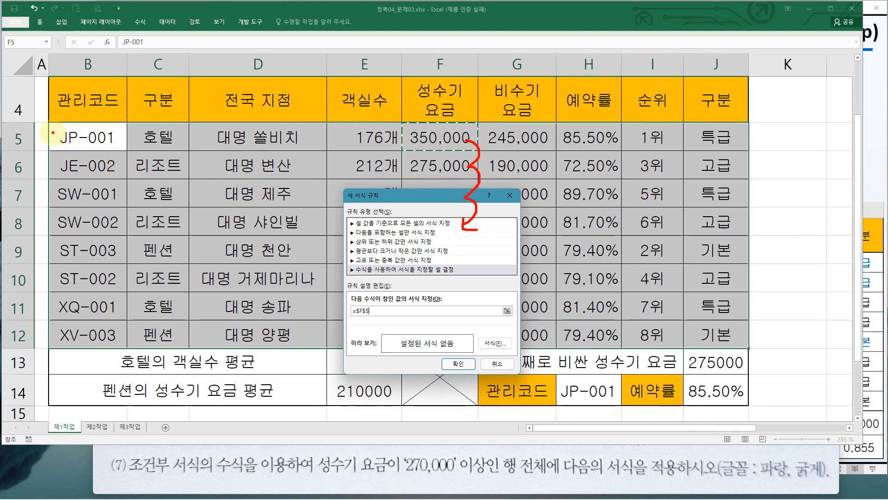
mouse_move(53, 134)
left_mouse_down()
mouse_move(69, 184)
mouse_move(89, 201)
left_mouse_up()
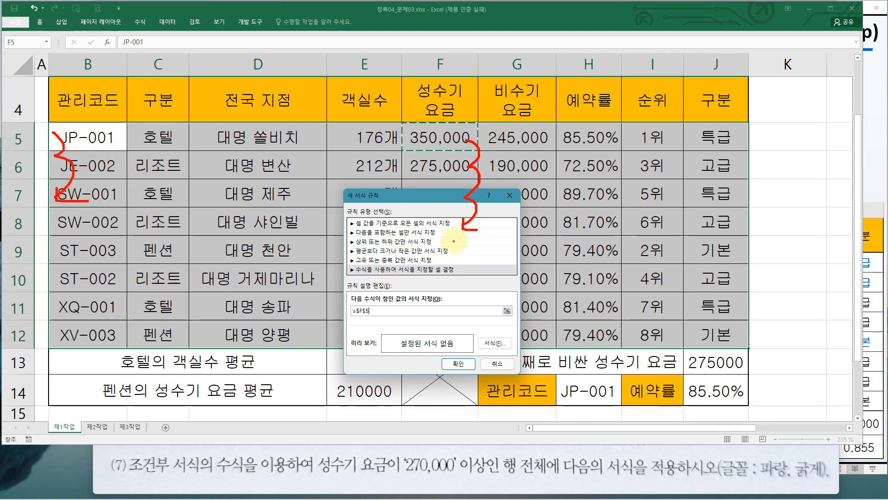
mouse_move(456, 237)
left_mouse_down()
mouse_move(459, 317)
mouse_move(483, 313)
left_mouse_up()
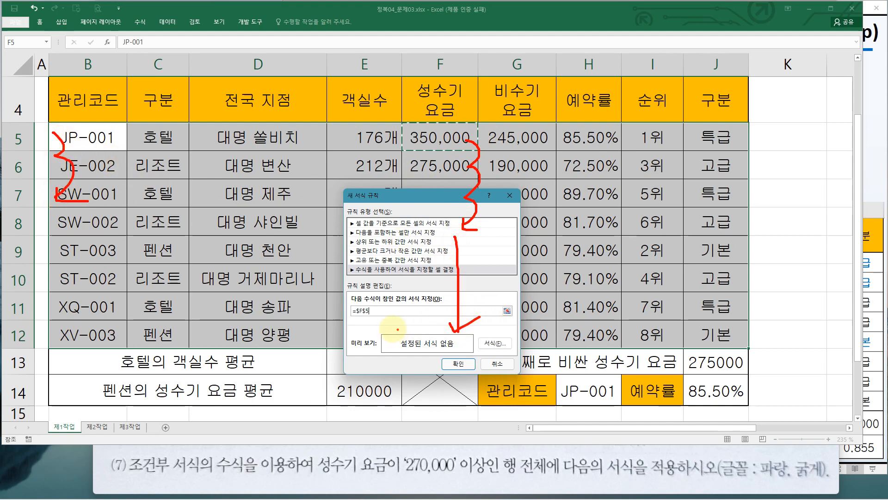
key("Escape")
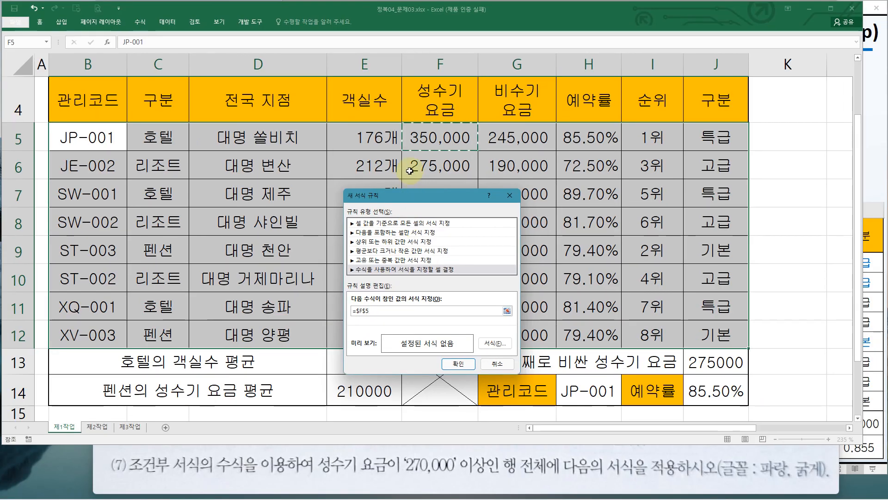
left_click_drag(400, 124, 472, 352)
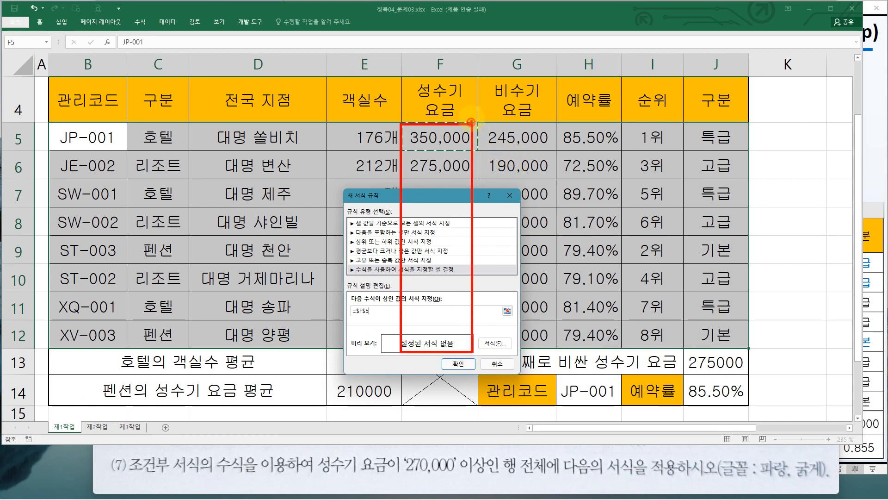
mouse_move(471, 121)
left_mouse_down()
mouse_move(497, 116)
mouse_move(504, 125)
mouse_move(550, 346)
left_mouse_up()
key("Escape")
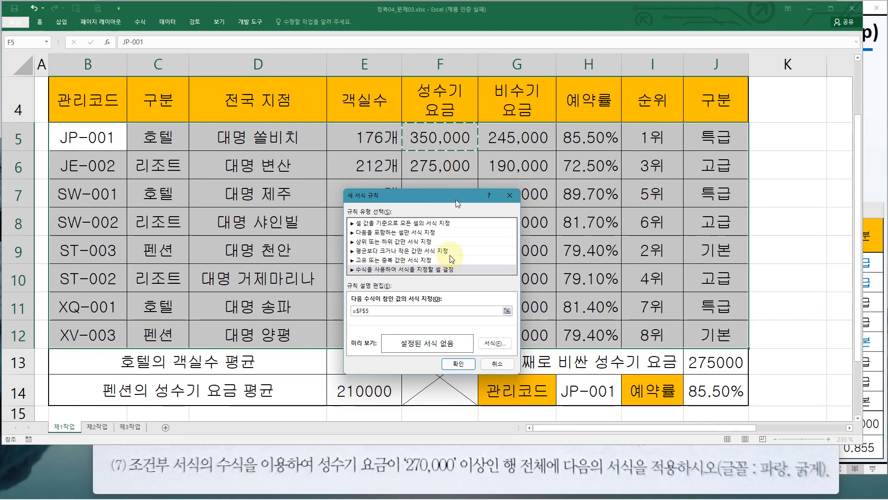
left_click_drag(395, 195, 396, 195)
key("F4")
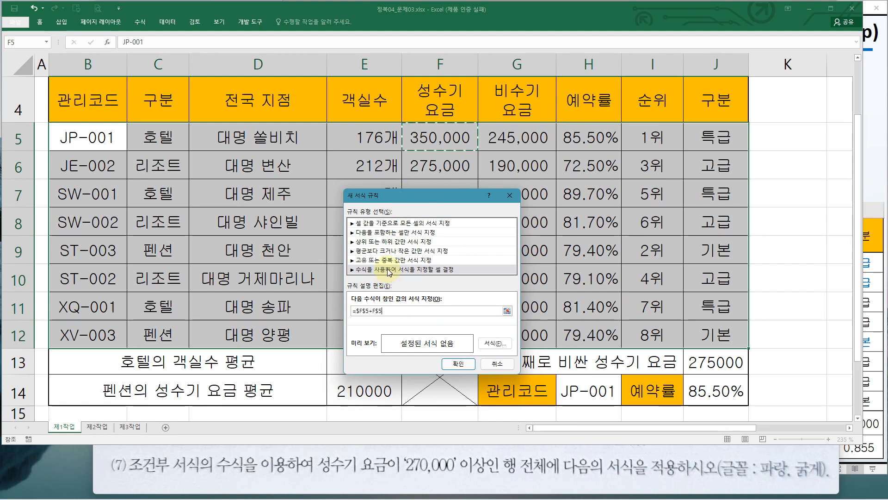
left_click_drag(382, 311, 350, 311)
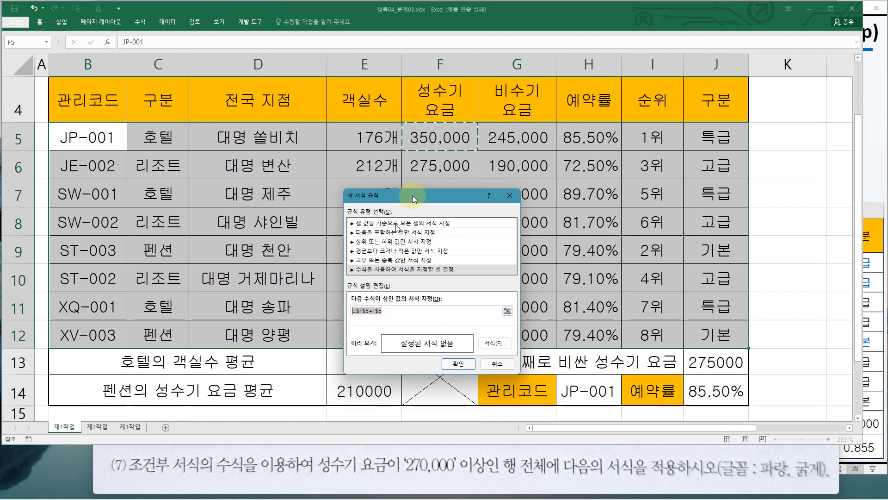
type("$F5>=270")
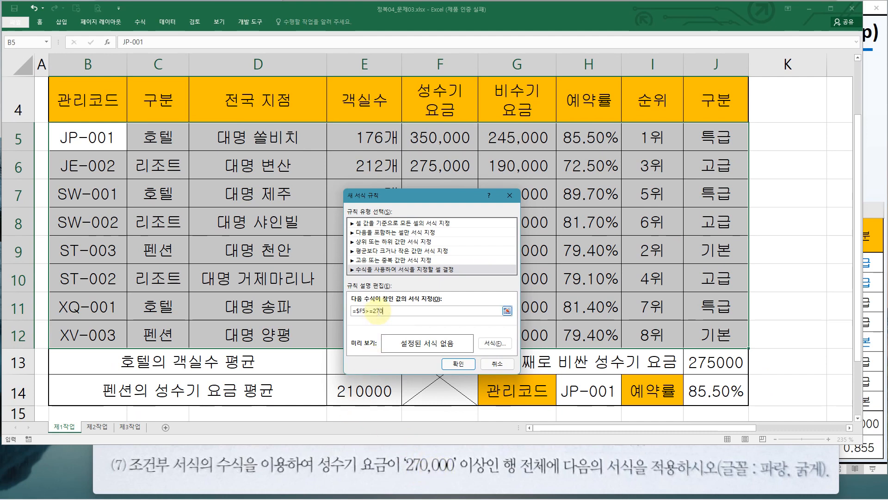
type("00")
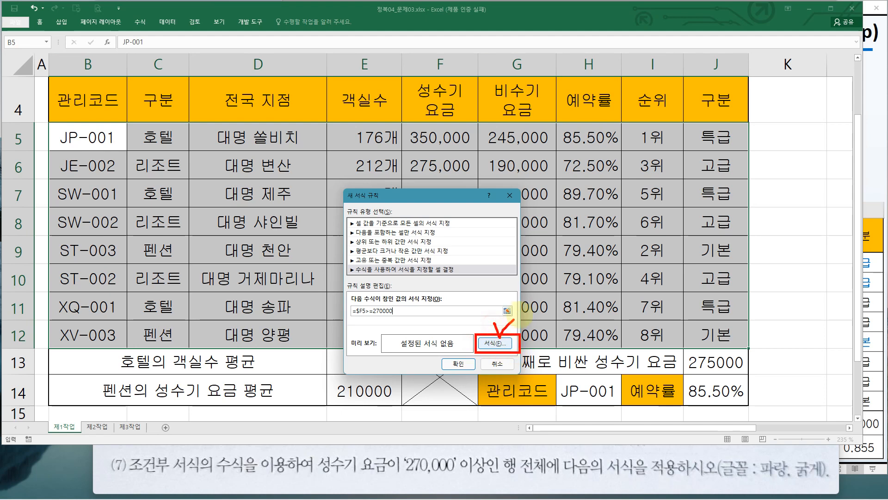
Set the rule's format to a blue, bold font and apply the conditional formatting rule to the data rows
left_click(503, 343)
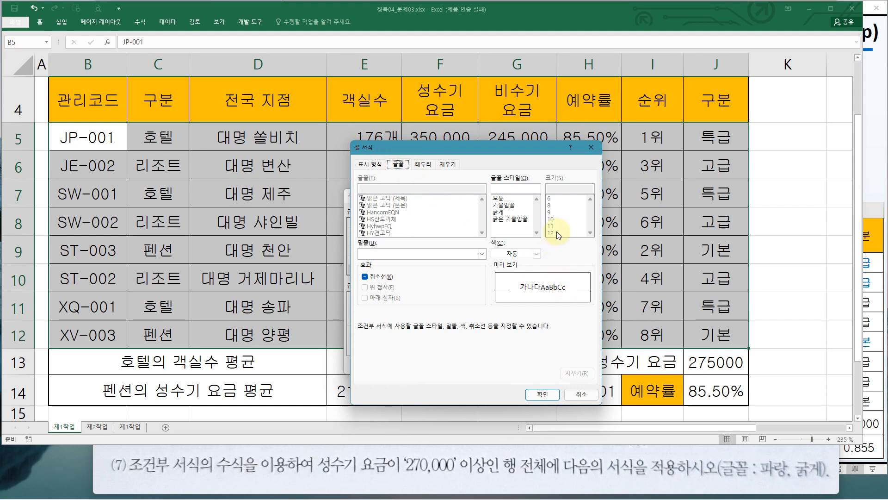
left_click(537, 254)
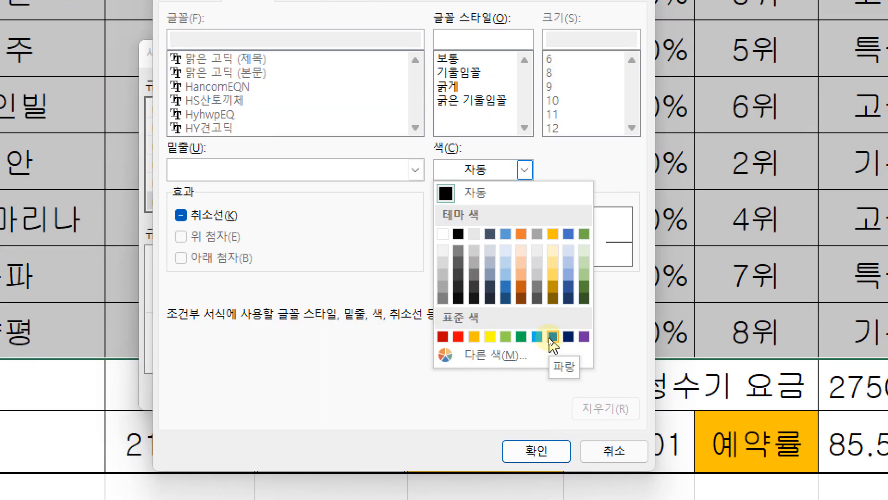
left_click(552, 337)
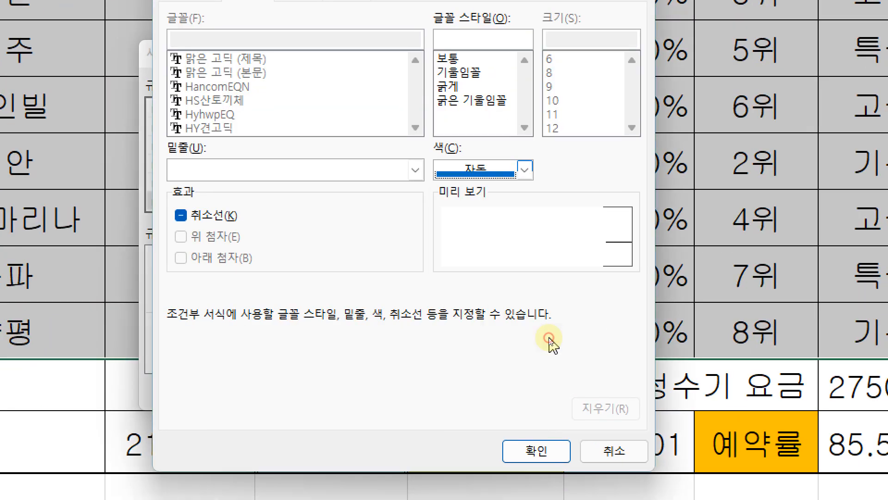
left_click(442, 88)
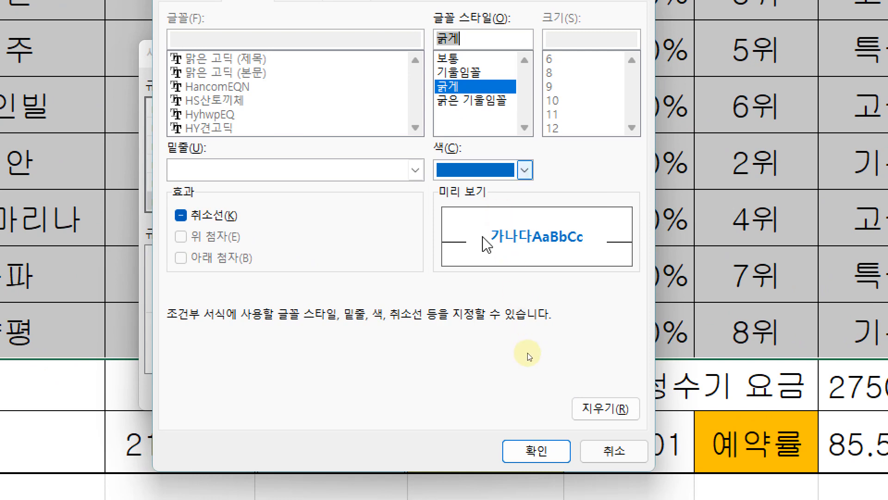
left_click(527, 441)
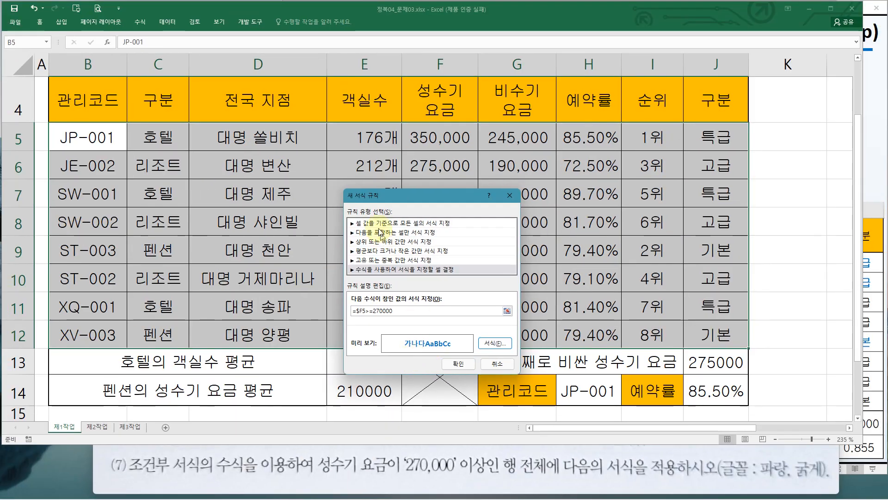
left_click_drag(381, 196, 433, 171)
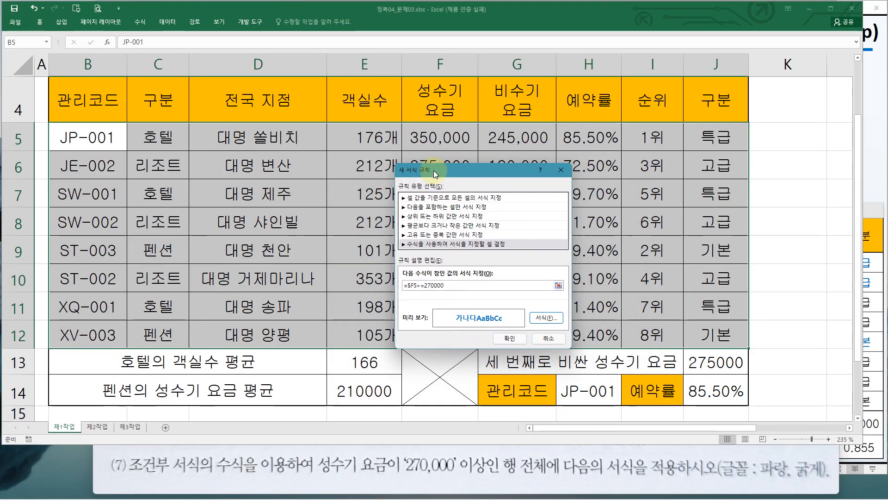
left_click(506, 343)
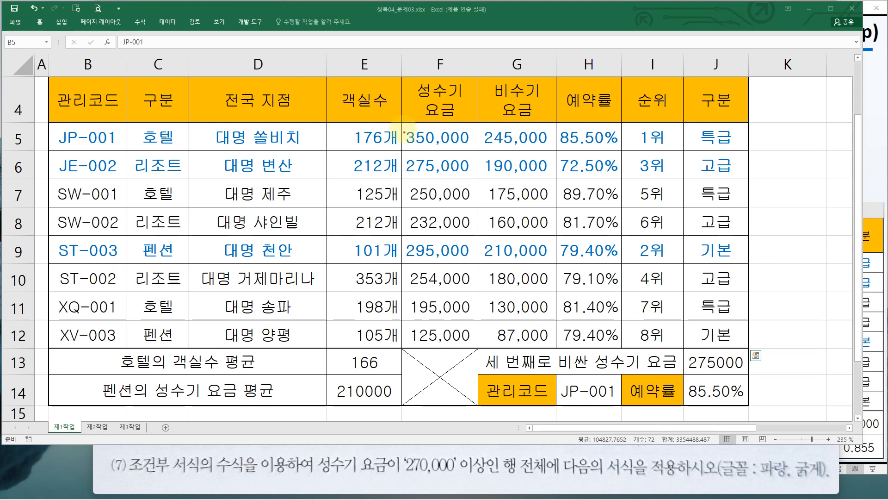
Check that the rows whose 성수기 요금 is 270,000 or more carry the new formatting
left_click_drag(404, 132, 476, 177)
left_click_drag(403, 239, 473, 257)
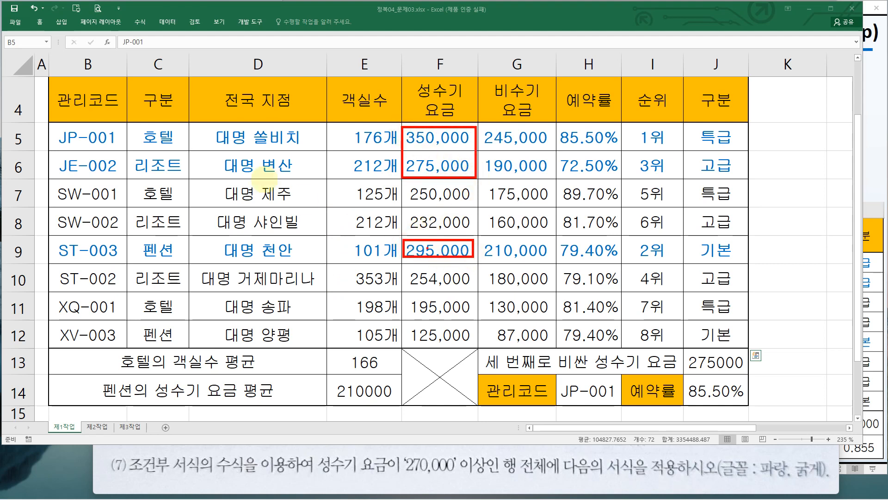
mouse_move(46, 126)
left_mouse_down()
mouse_move(568, 178)
mouse_move(747, 177)
left_mouse_up()
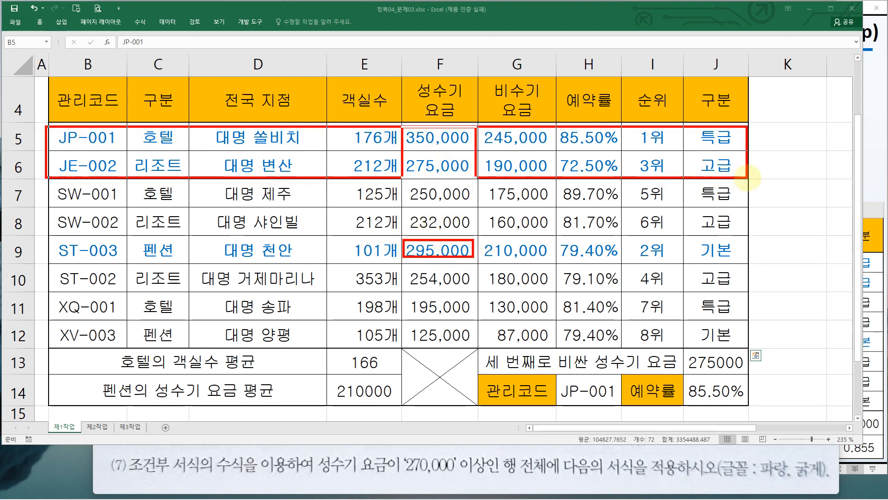
mouse_move(46, 240)
left_mouse_down()
mouse_move(506, 271)
mouse_move(665, 256)
mouse_move(747, 265)
left_mouse_up()
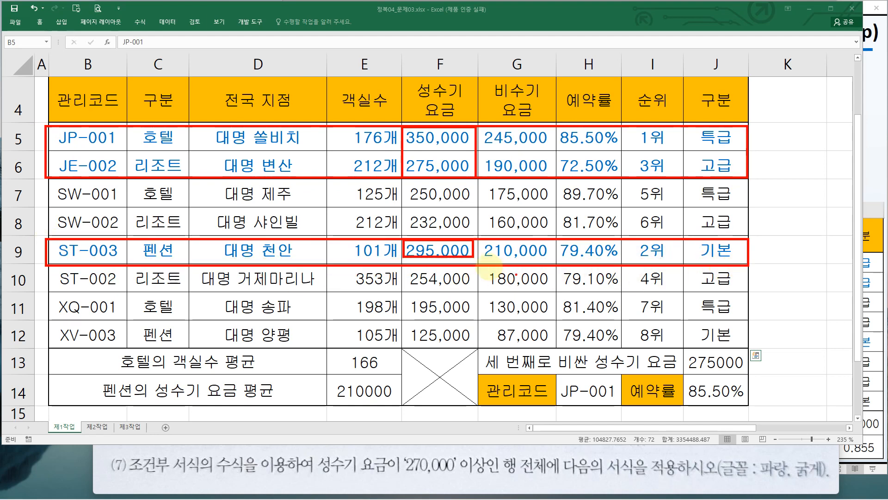
key("Escape")
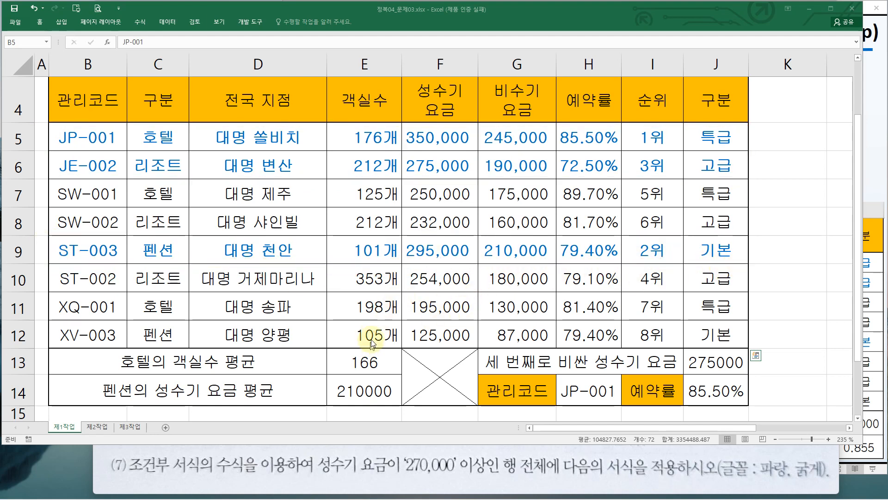